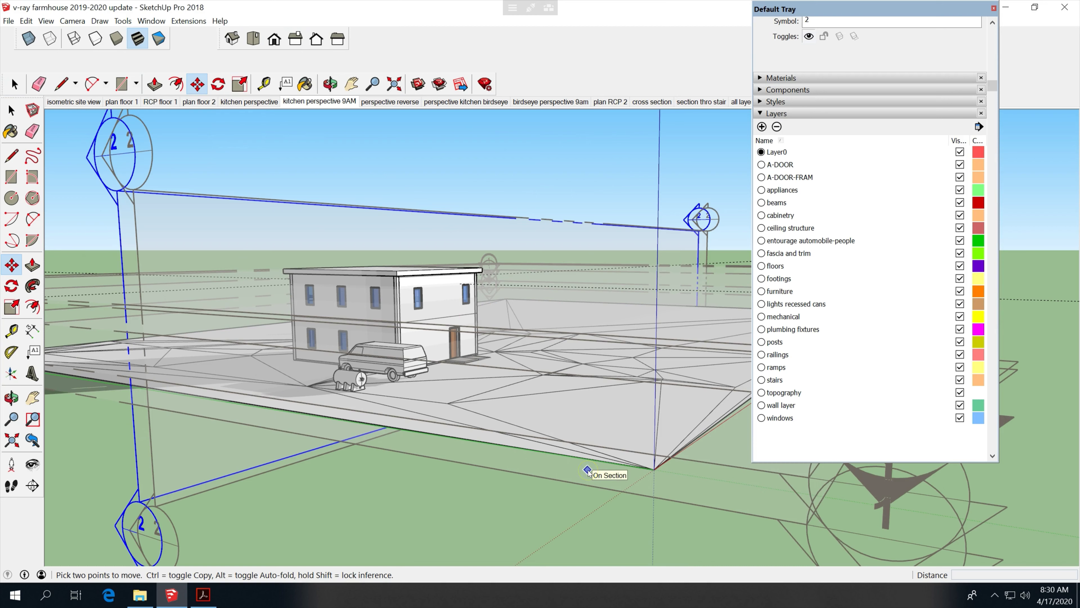
# Step: Place a section plane on the building's exterior wall that has the door and two upper windows
pyautogui.click(569, 467)
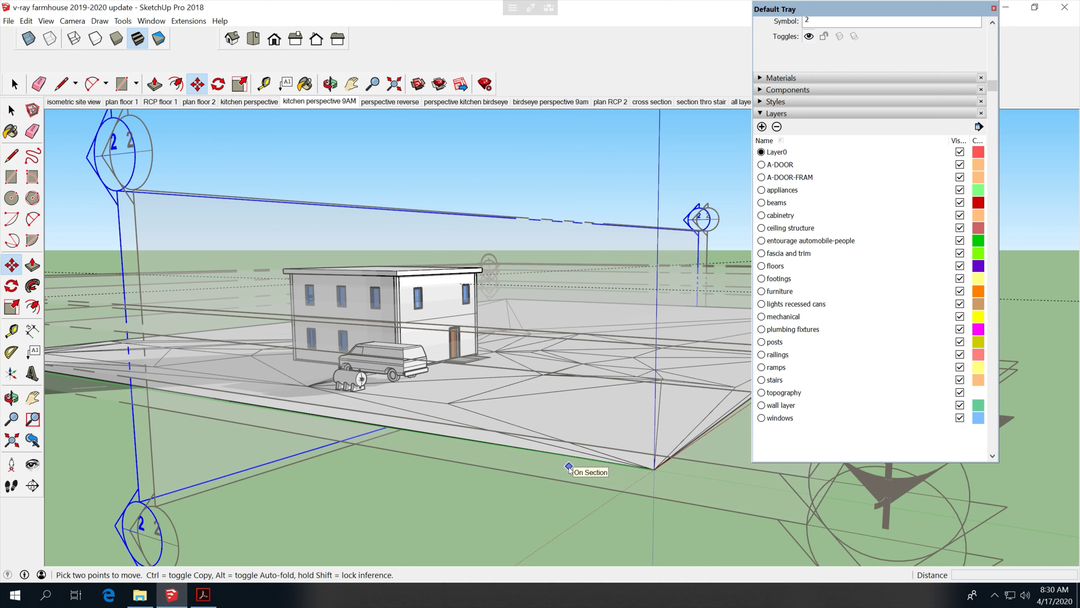
pyautogui.click(235, 39)
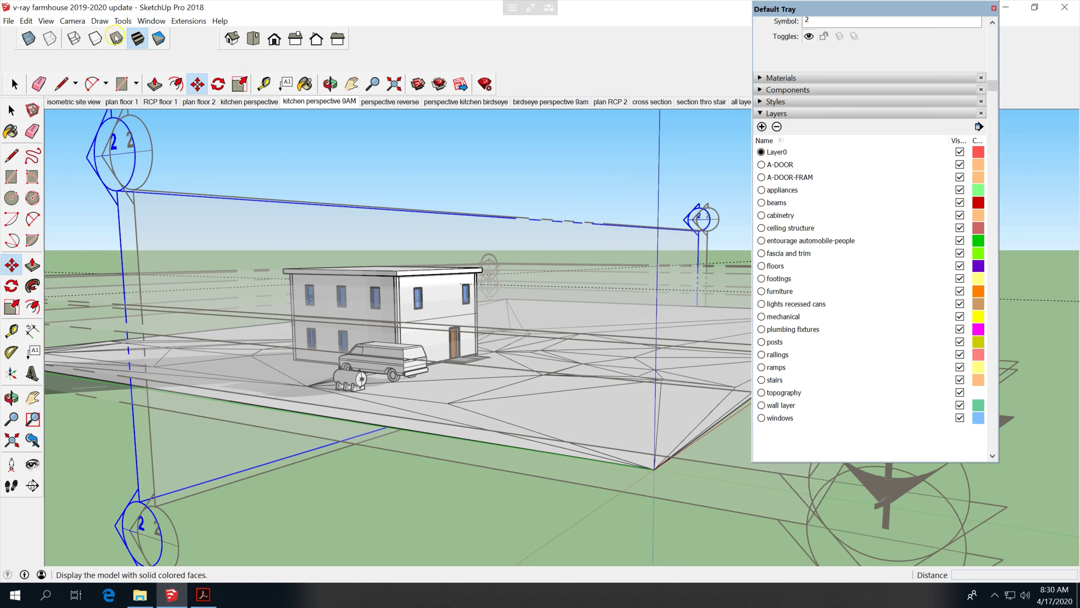
pyautogui.click(123, 21)
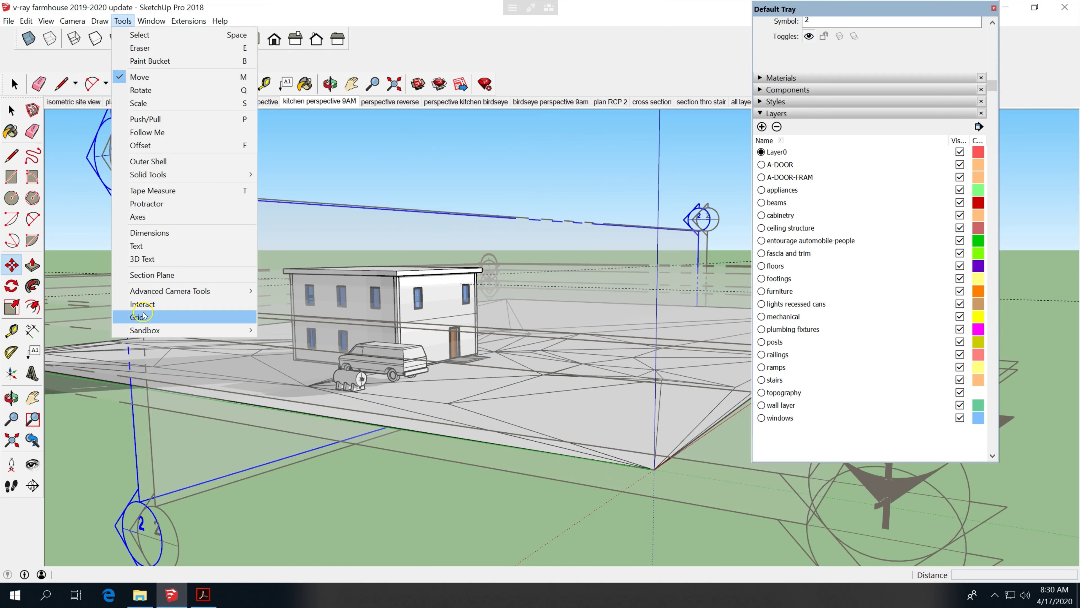
pyautogui.click(151, 274)
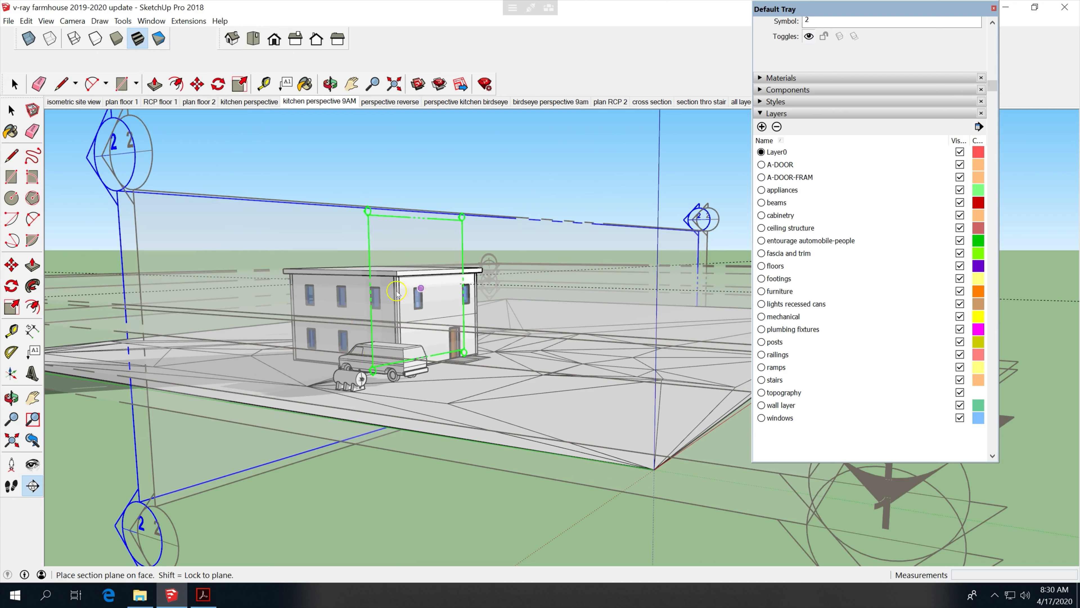
pyautogui.click(430, 310)
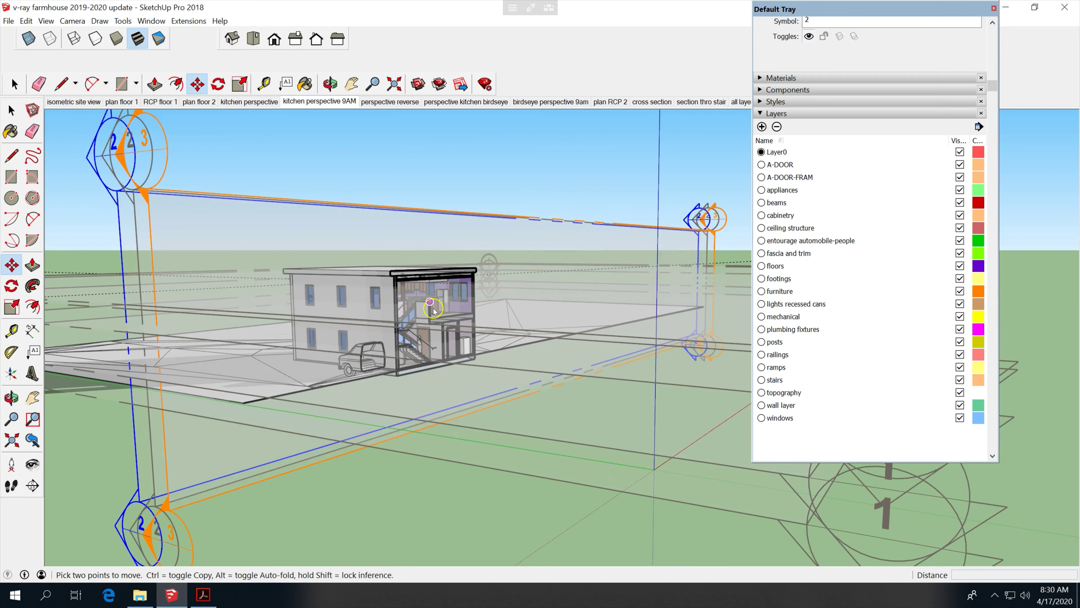
pyautogui.scroll(-3, 453, 330)
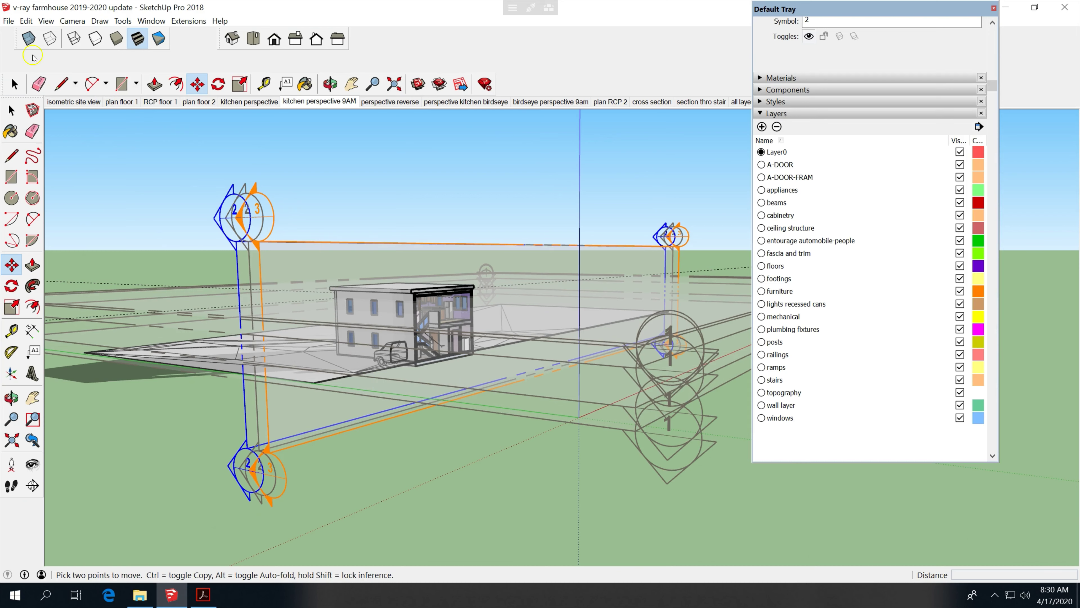
pyautogui.moveTo(421, 317); pyautogui.dragTo(273, 397, button='middle')
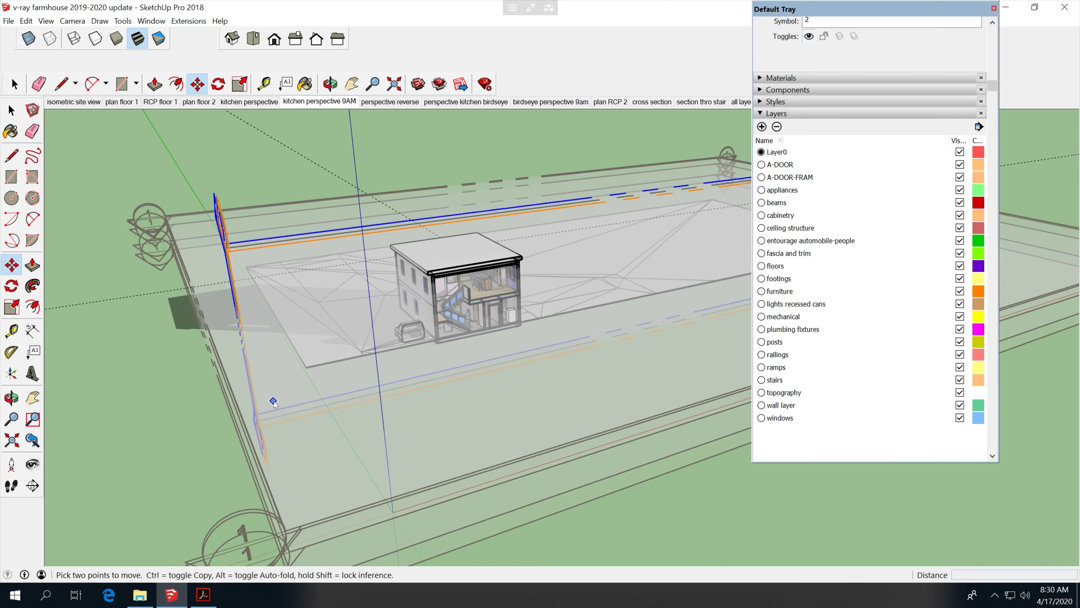
# Step: Turn off the display of section cuts so the building is shown whole
pyautogui.click(46, 21)
pyautogui.click(48, 23)
pyautogui.scroll(3, 522, 329)
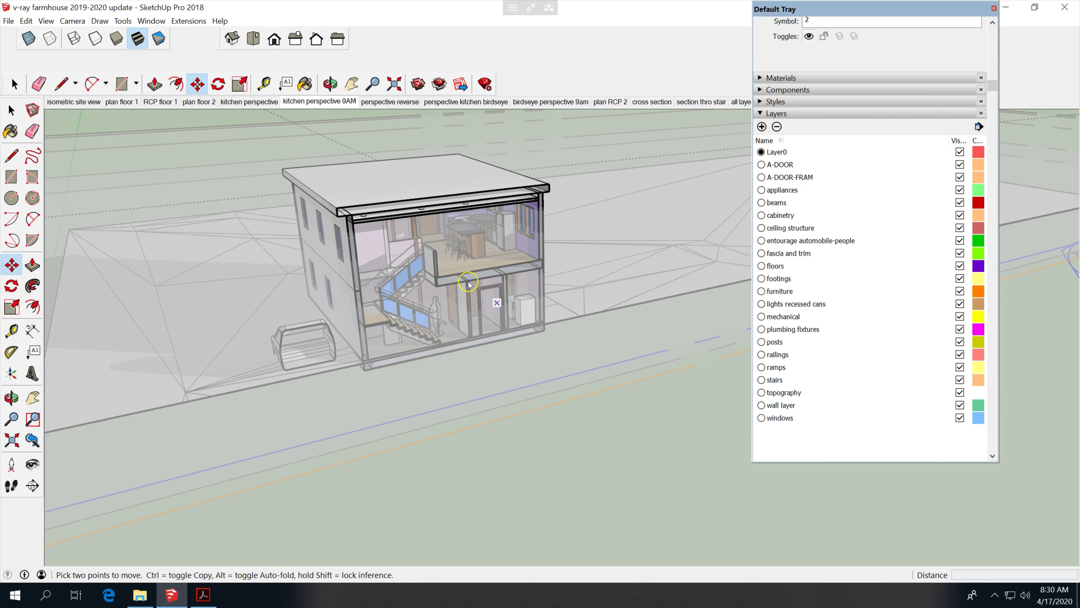
pyautogui.click(45, 21)
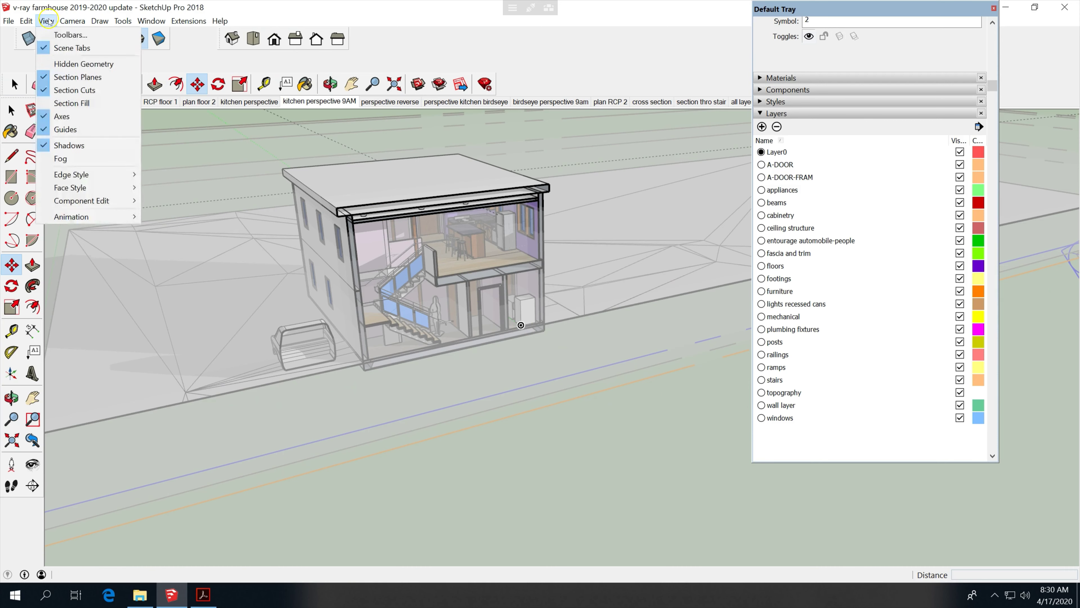
pyautogui.click(110, 91)
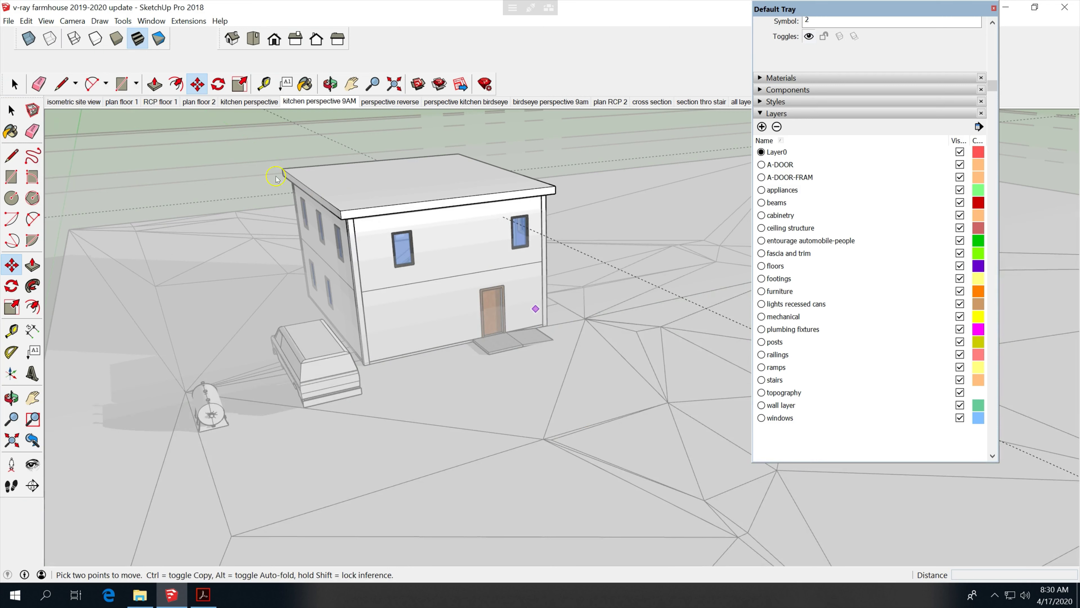
# Step: Turn the display of section cuts back on
pyautogui.click(26, 21)
pyautogui.moveTo(46, 21)
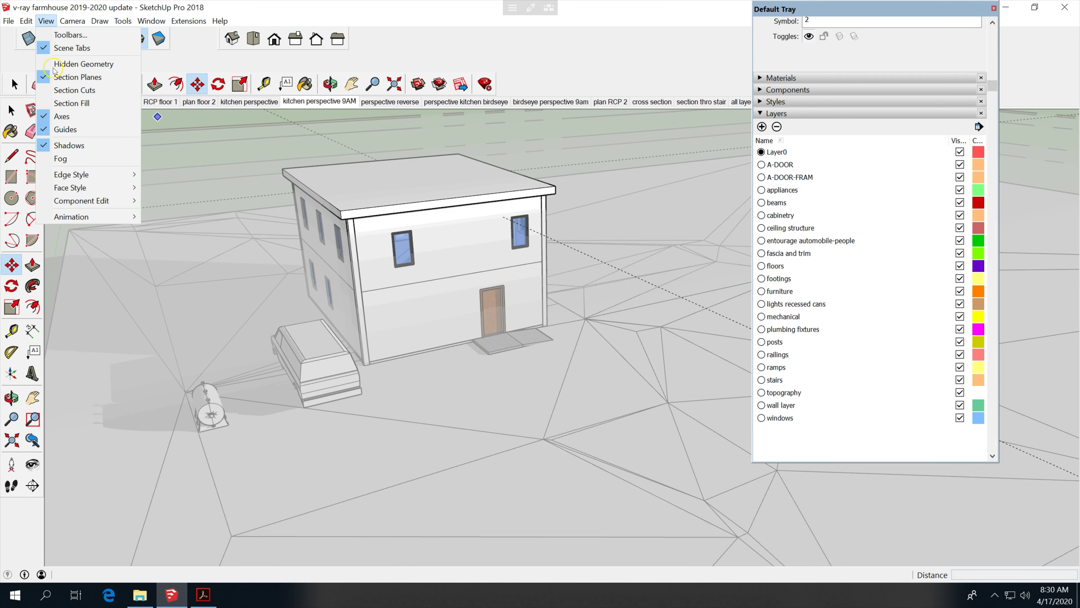
pyautogui.click(85, 90)
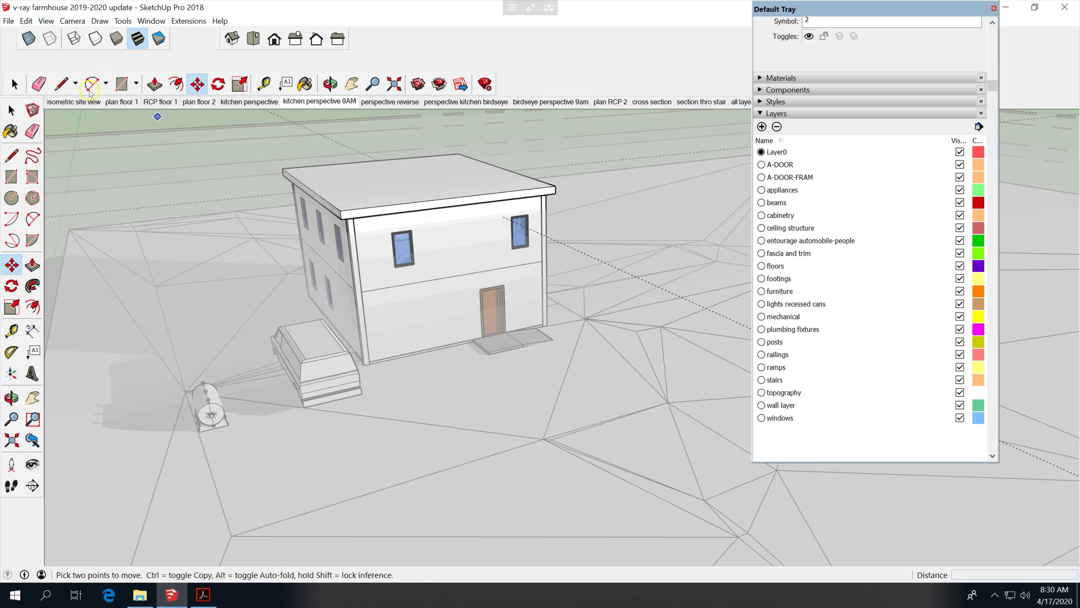
pyautogui.scroll(-3, 465, 313)
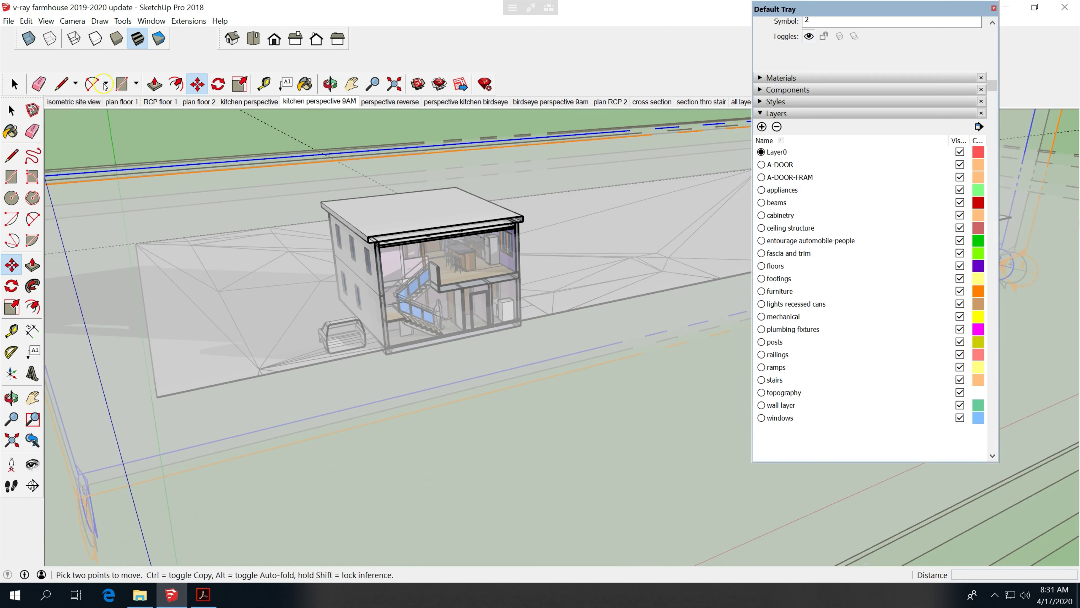
# Step: Hide the section planes while keeping the cut through the building displayed
pyautogui.click(46, 21)
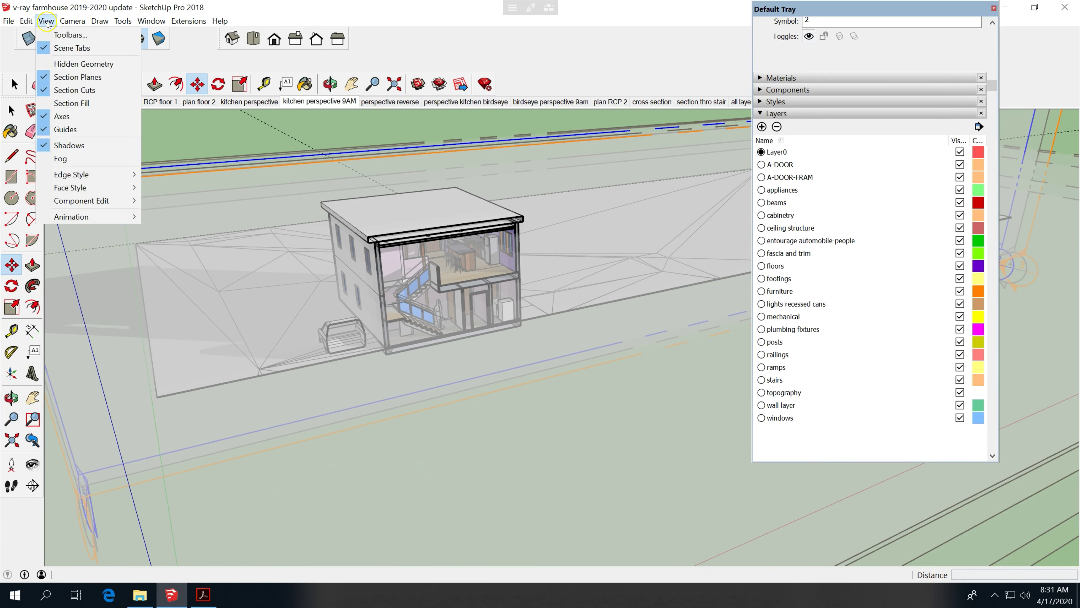
pyautogui.click(80, 77)
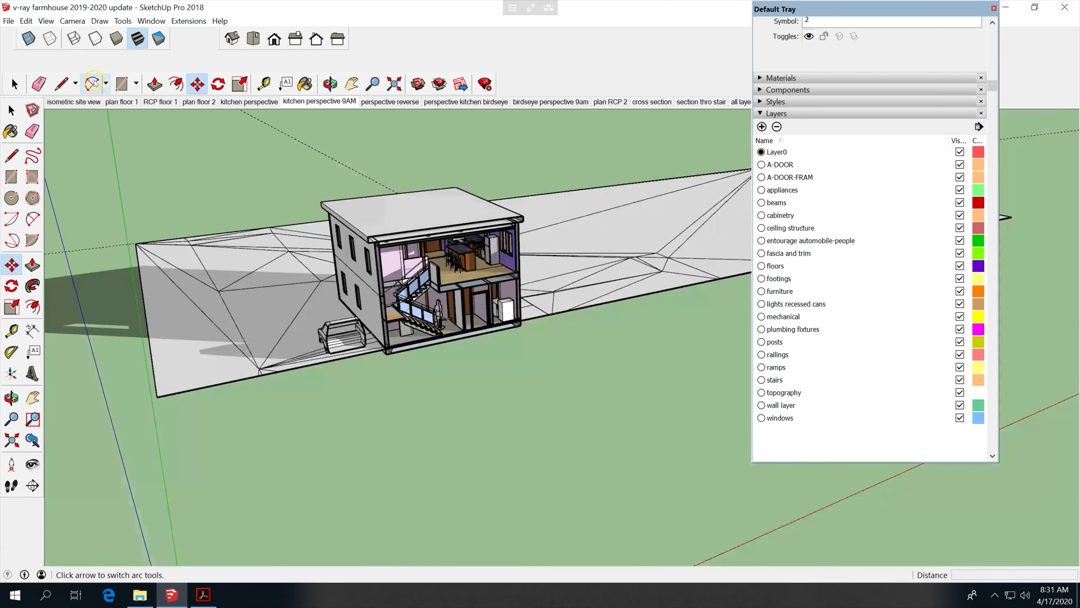
pyautogui.moveTo(482, 369); pyautogui.dragTo(230, 303, button='middle')
pyautogui.scroll(-1, 408, 463)
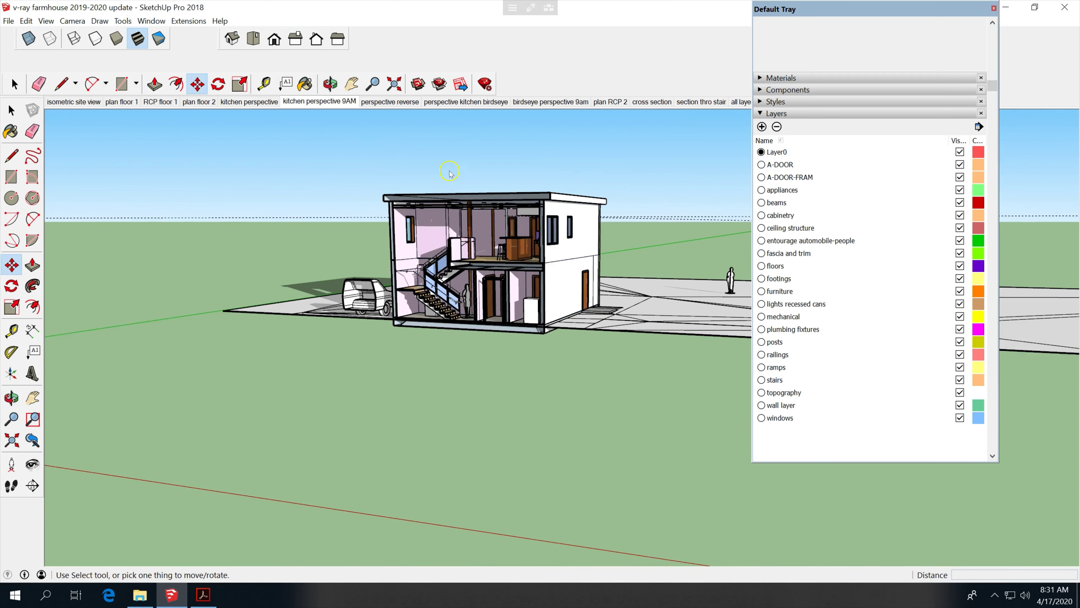
pyautogui.scroll(2, 484, 165)
pyautogui.scroll(2, 487, 170)
pyautogui.scroll(1, 502, 463)
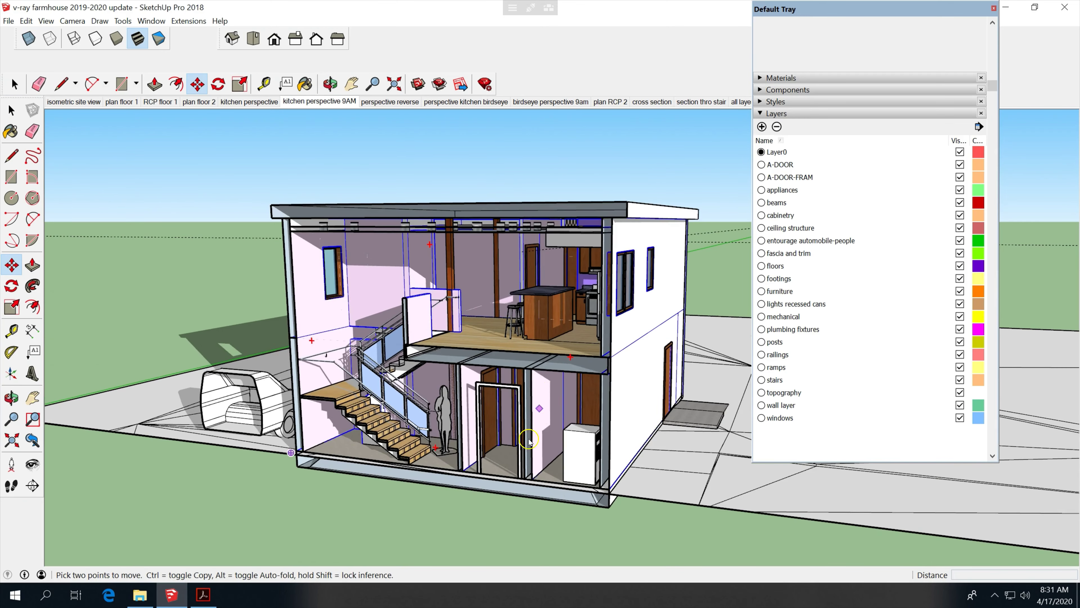
pyautogui.scroll(1, 489, 464)
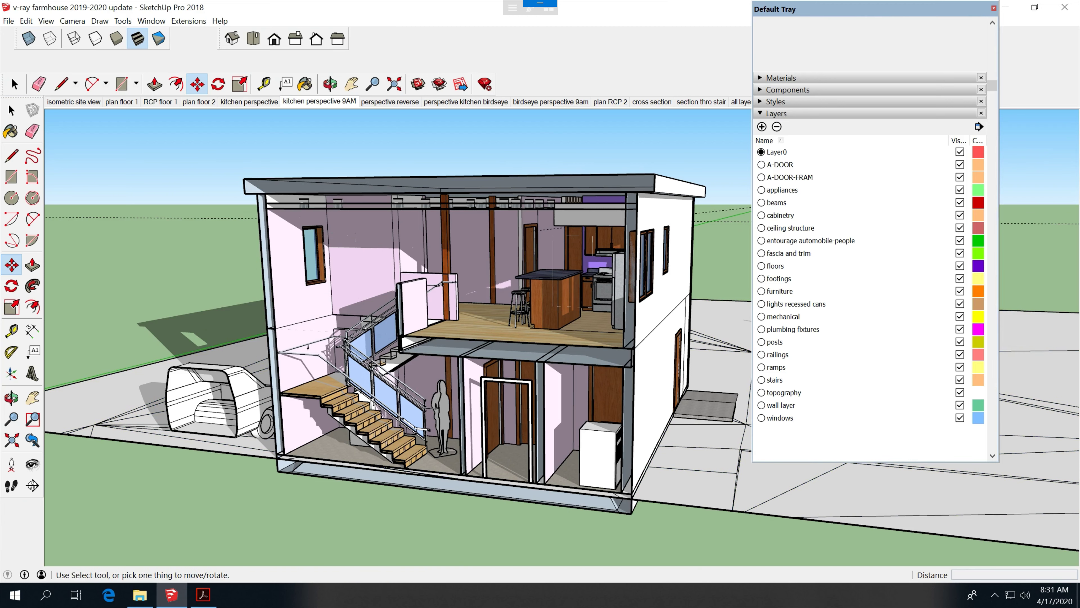
# Step: Switch the VMware Horizon Client from full screen to a maximized window and move the Default Tray clear of the building
pyautogui.click(541, 4)
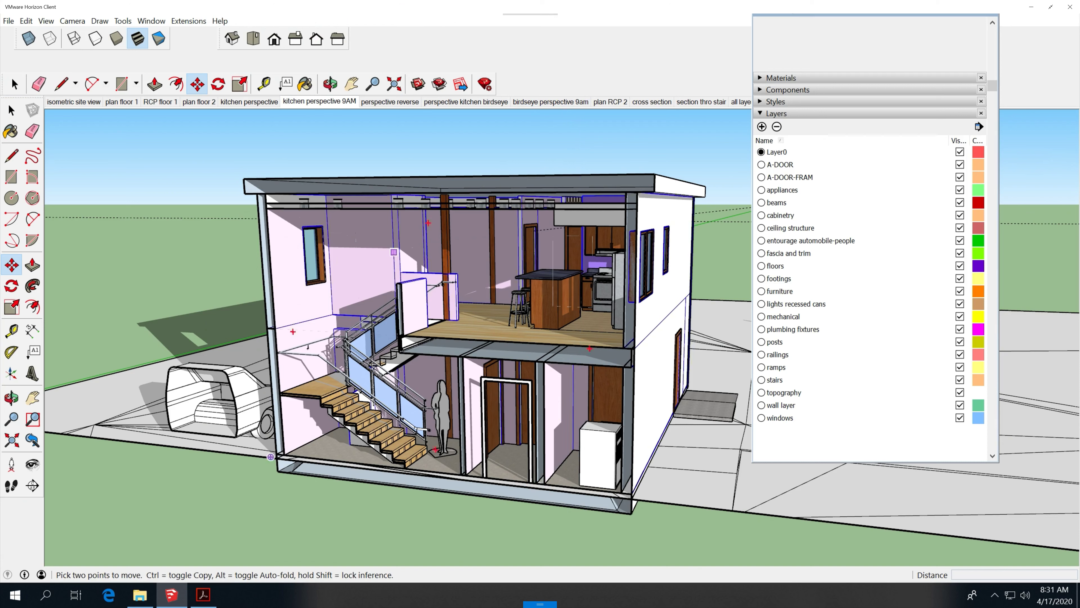
pyautogui.click(513, 17)
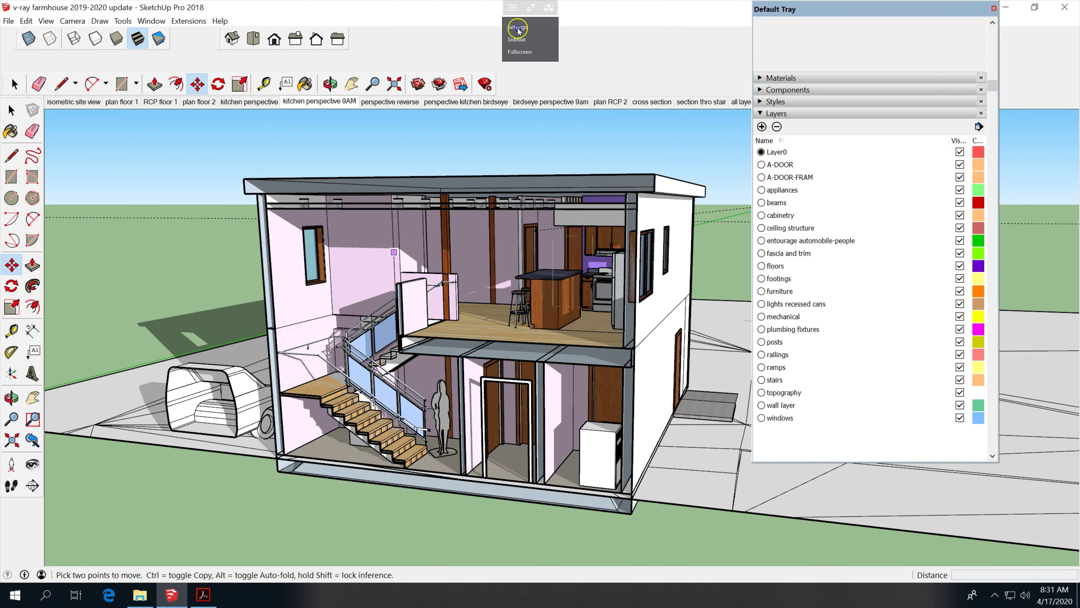
pyautogui.click(529, 52)
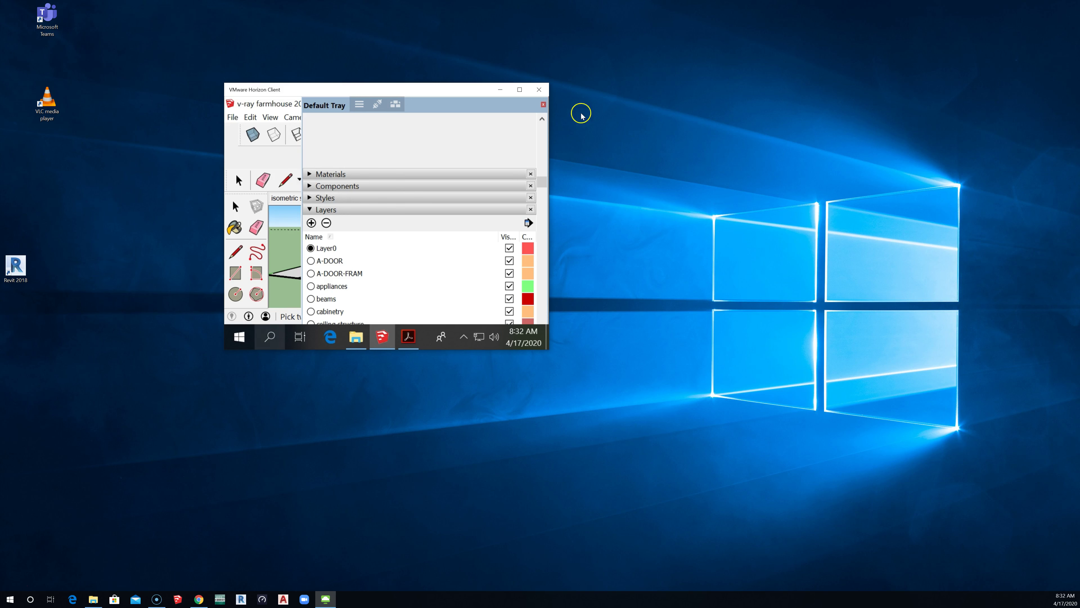
pyautogui.click(519, 89)
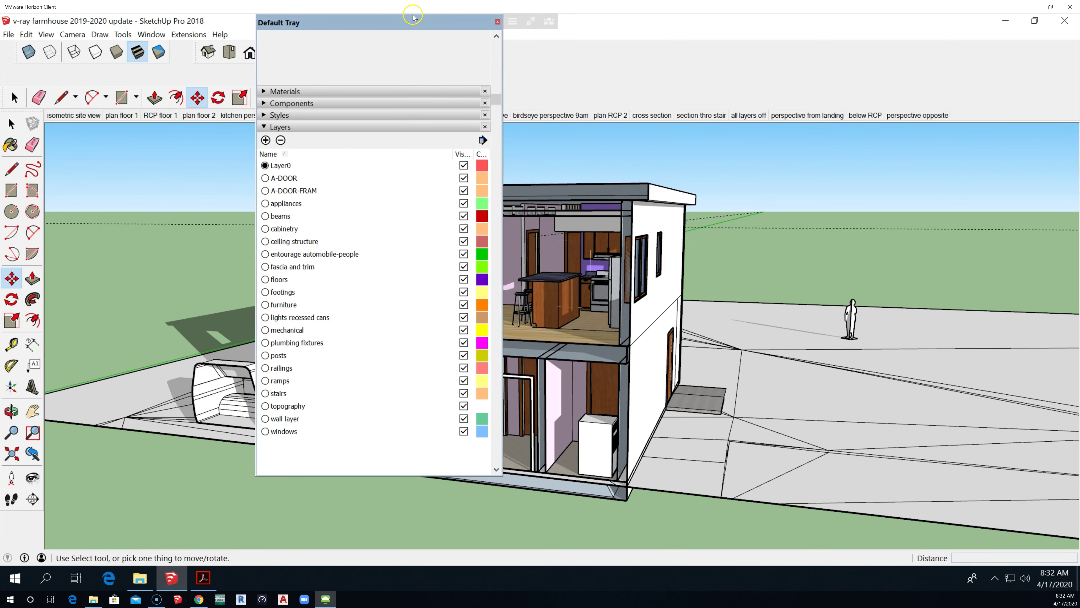
pyautogui.moveTo(399, 22); pyautogui.dragTo(931, 109)
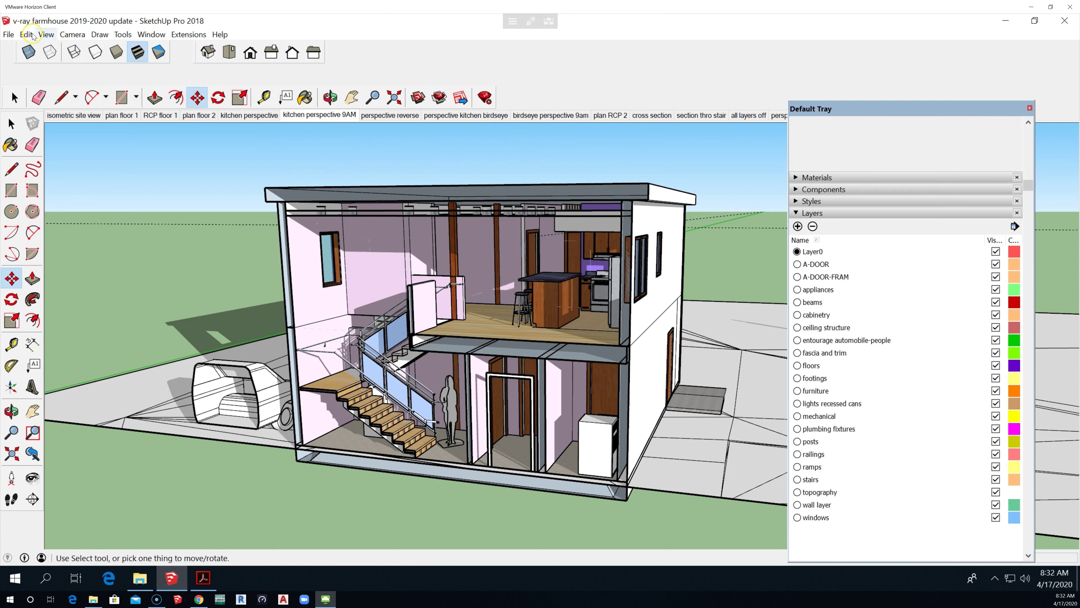
# Step: Turn on section fill for the surfaces cut through the building
pyautogui.click(45, 35)
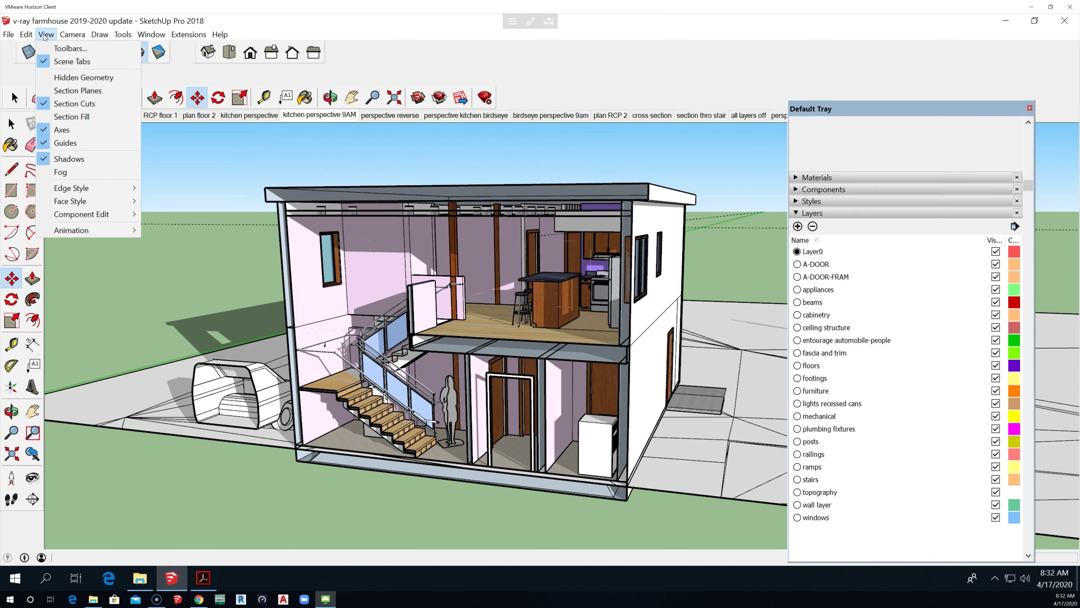
pyautogui.click(68, 116)
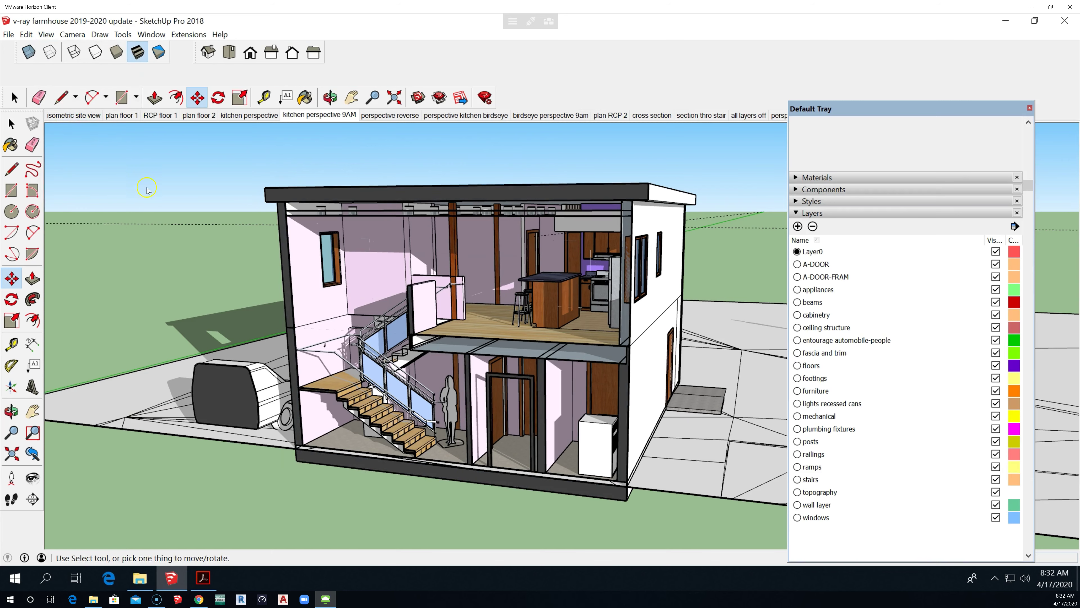
pyautogui.scroll(-2, 370, 255)
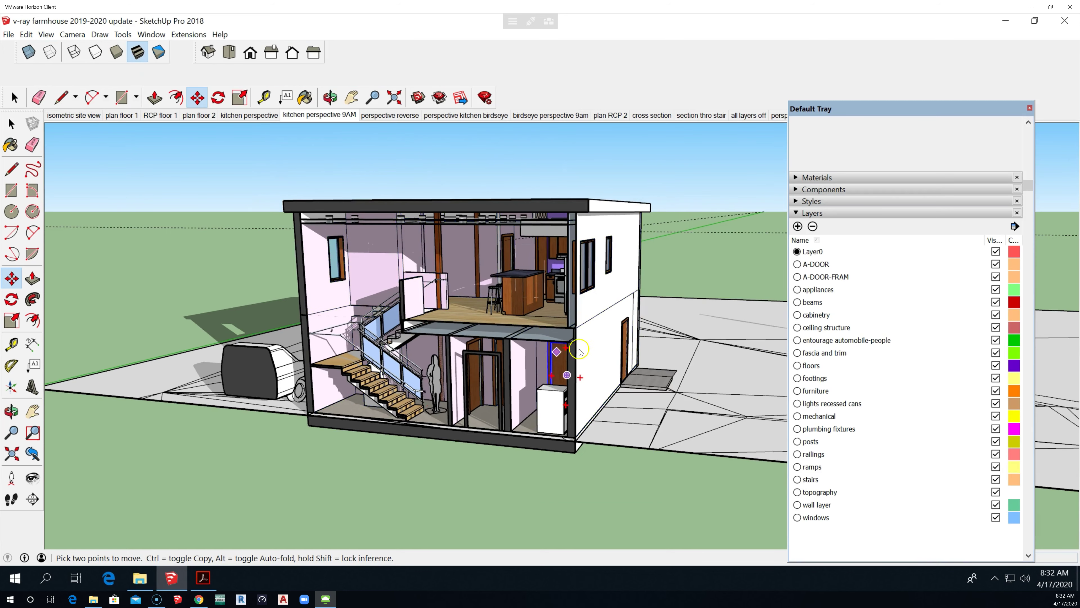
pyautogui.scroll(2, 580, 349)
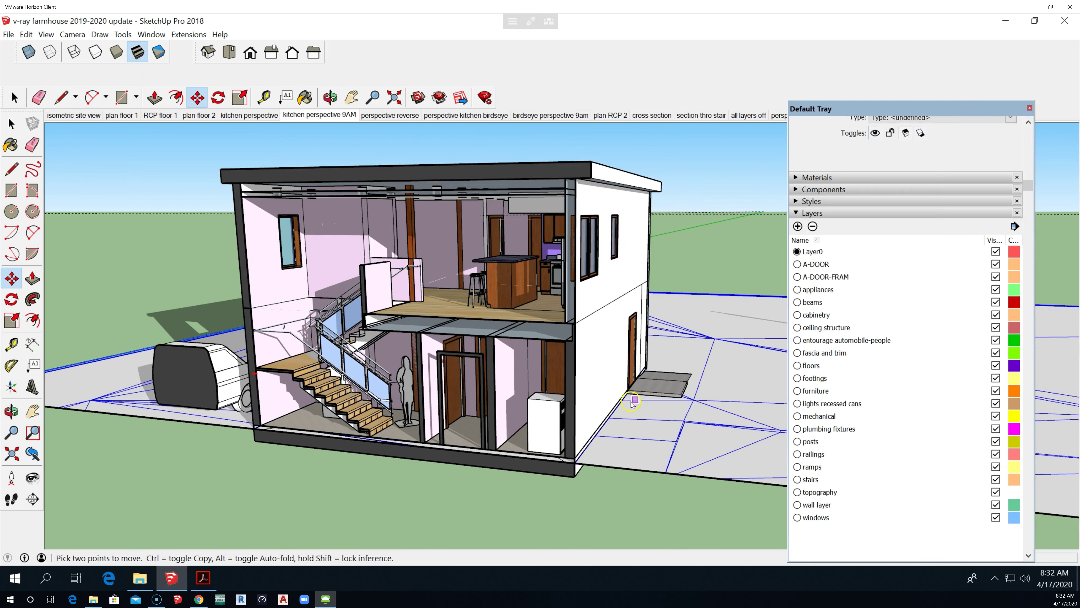
pyautogui.moveTo(552, 472); pyautogui.dragTo(517, 455, button='middle')
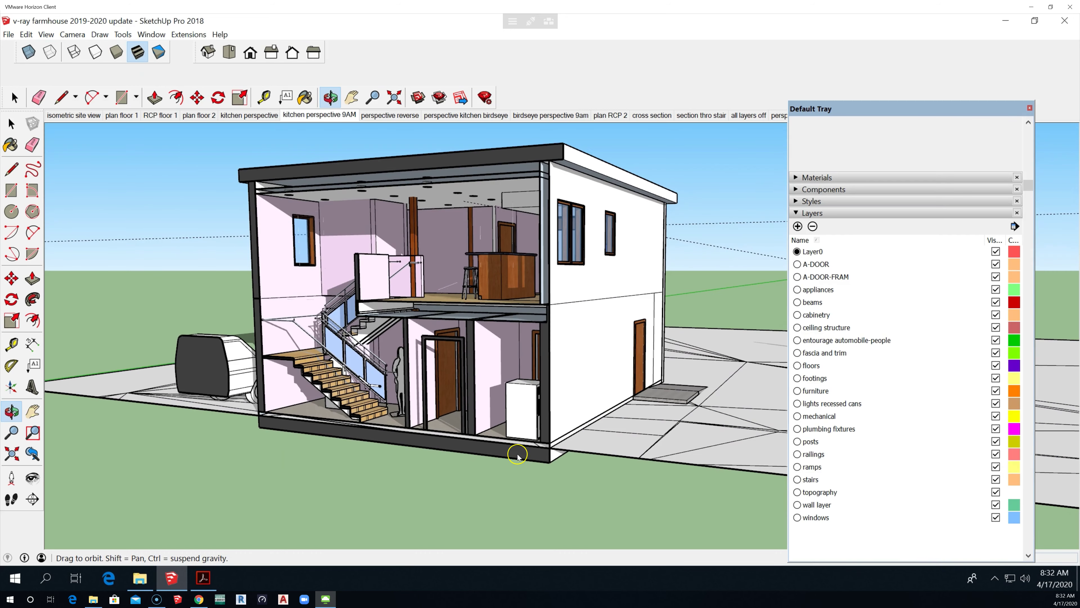
pyautogui.scroll(2, 404, 298)
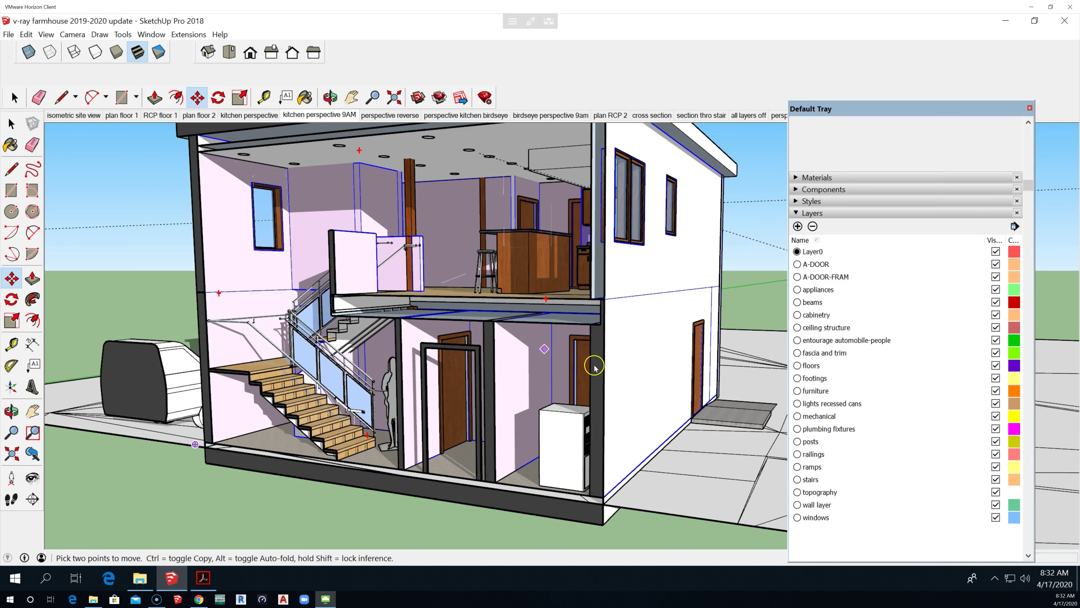
pyautogui.scroll(-2, 634, 395)
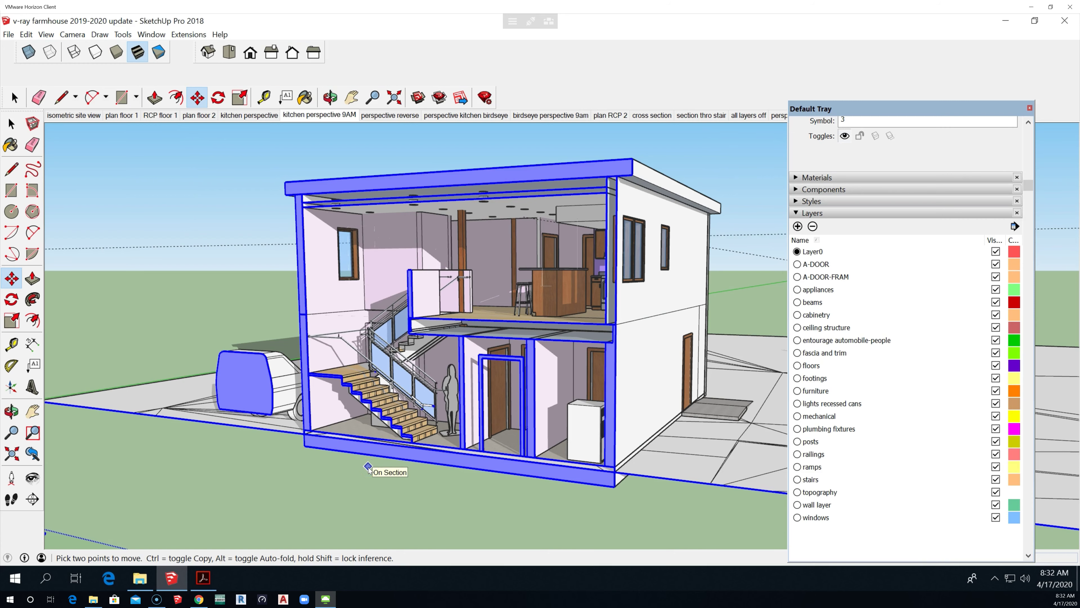
# Step: Clear the highlighted section cut and activate the Select tool
pyautogui.click(93, 198)
pyautogui.click(12, 123)
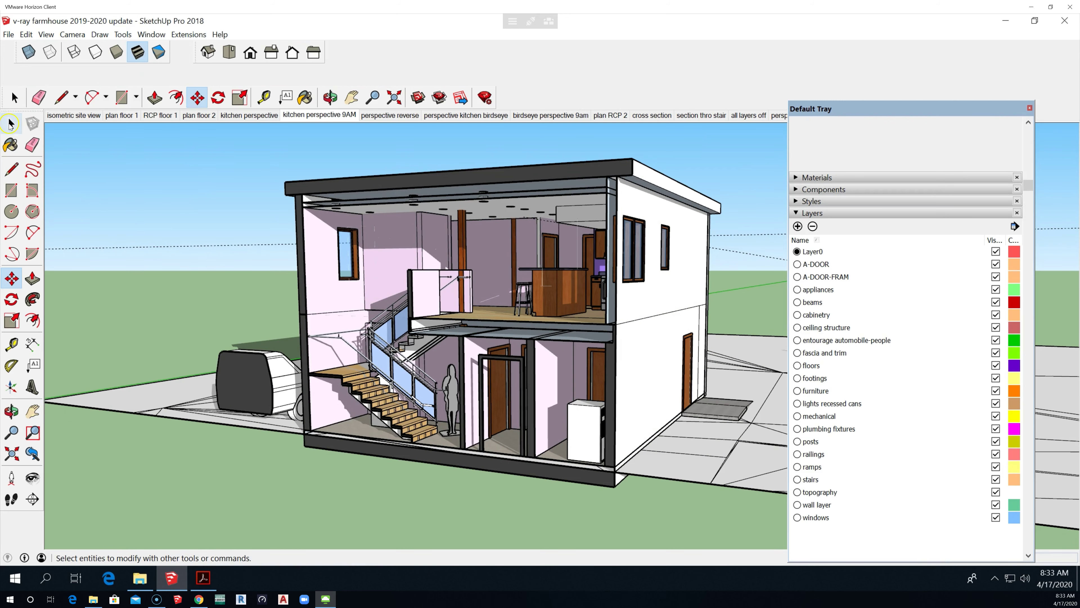
pyautogui.scroll(-1, 153, 311)
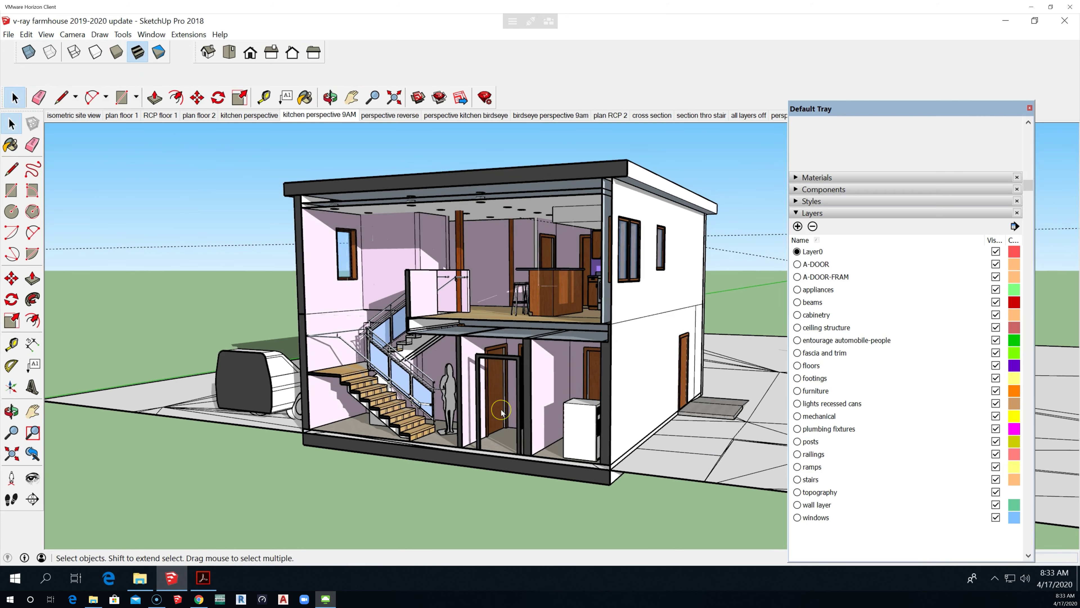
pyautogui.scroll(-1, 408, 425)
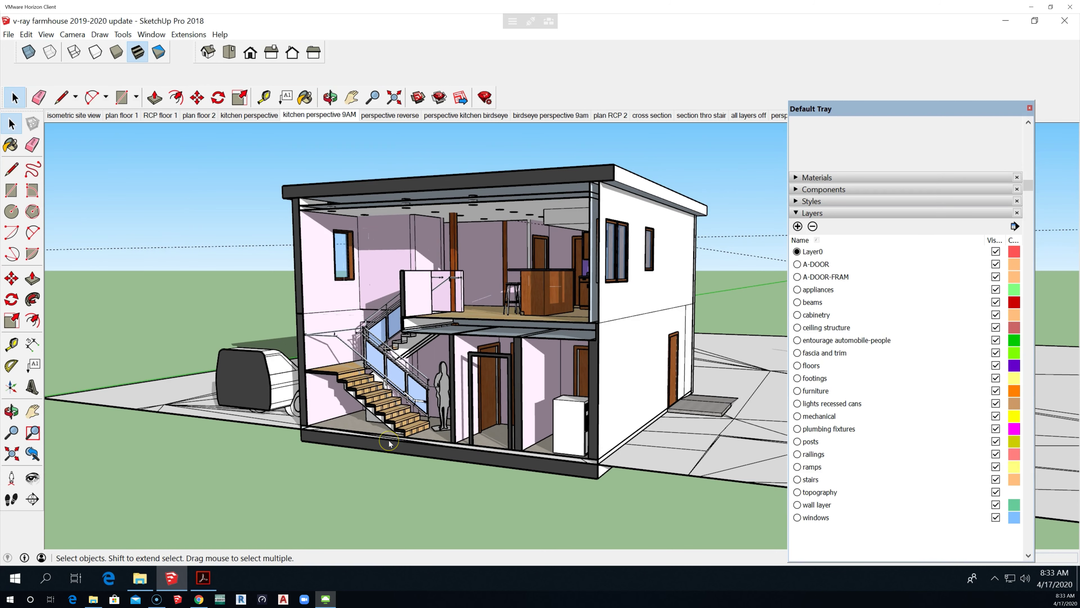
pyautogui.moveTo(455, 429); pyautogui.dragTo(495, 453, button='middle')
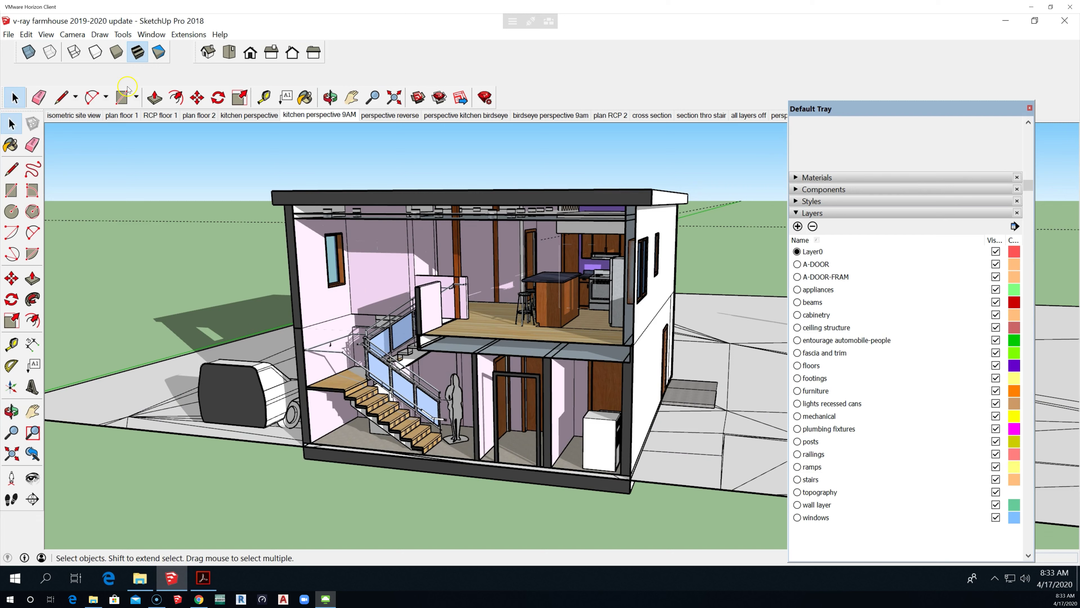
pyautogui.click(165, 34)
pyautogui.click(166, 34)
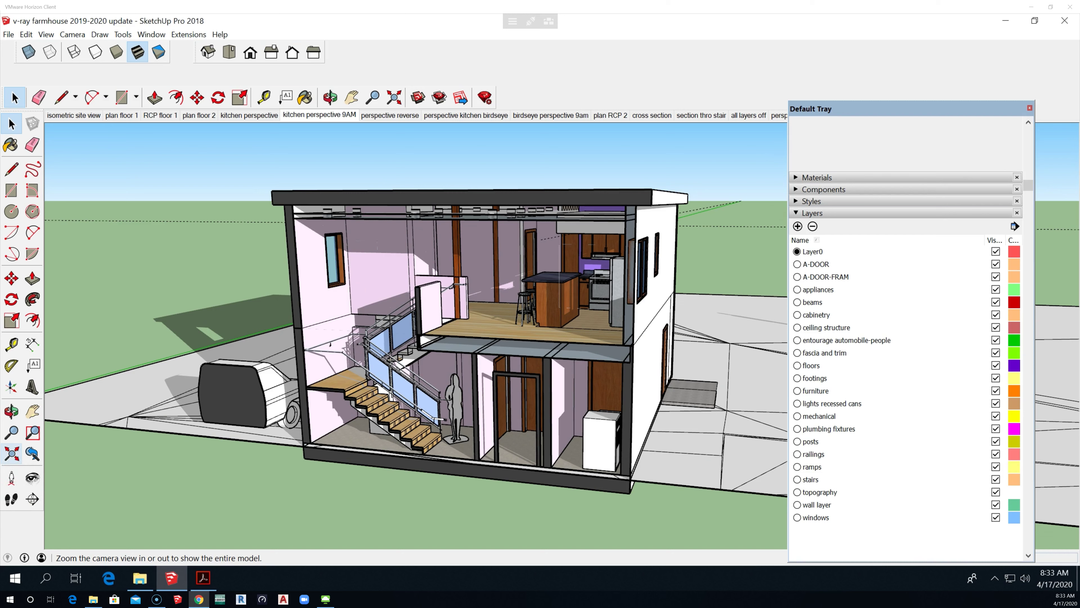
# Step: Bring the browser showing LTL Architects' Office Building page over the model, examine its section perspective, and move the browser back out of view
pyautogui.moveTo(0, 90); pyautogui.dragTo(1, 90)
pyautogui.moveTo(2, 116)
pyautogui.mouseDown()
pyautogui.moveTo(2, 103)
pyautogui.moveTo(3, 112)
pyautogui.moveTo(357, 74)
pyautogui.moveTo(557, 86)
pyautogui.mouseUp()
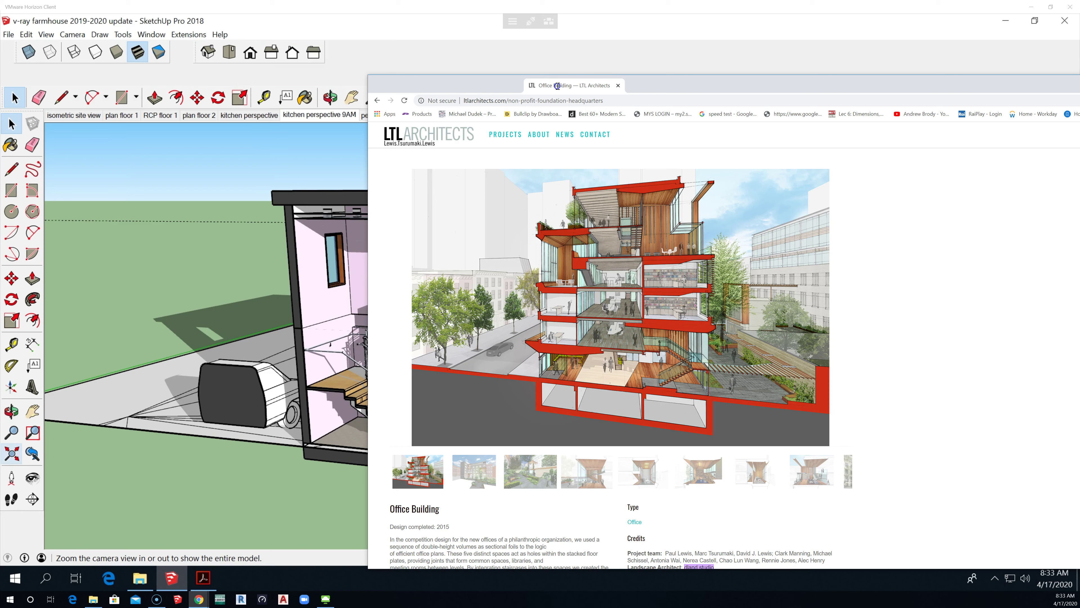
pyautogui.moveTo(557, 86); pyautogui.dragTo(557, 86)
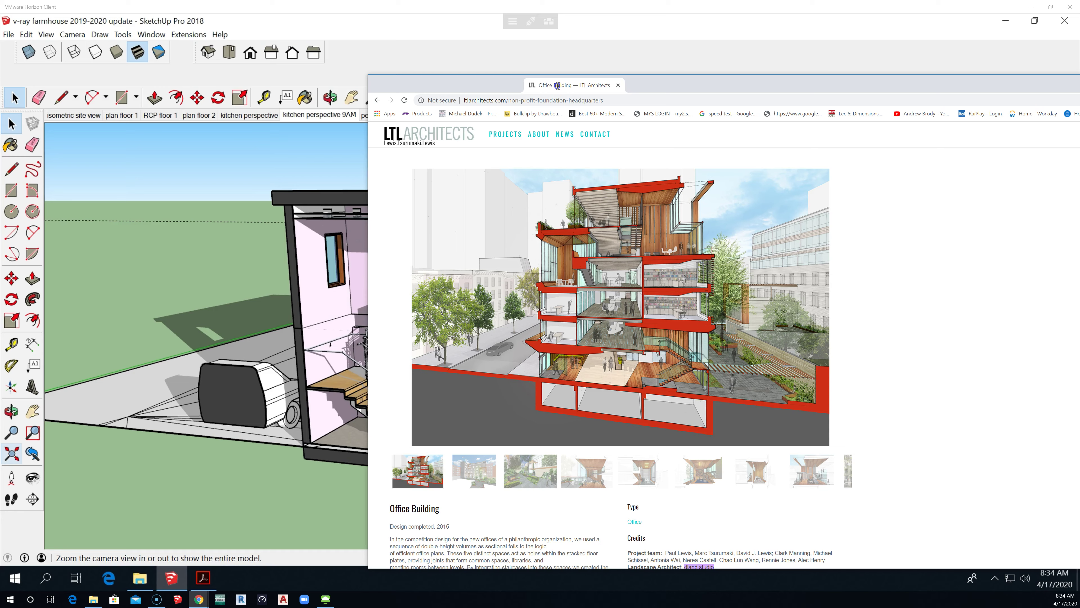
pyautogui.moveTo(557, 86); pyautogui.dragTo(0, 72)
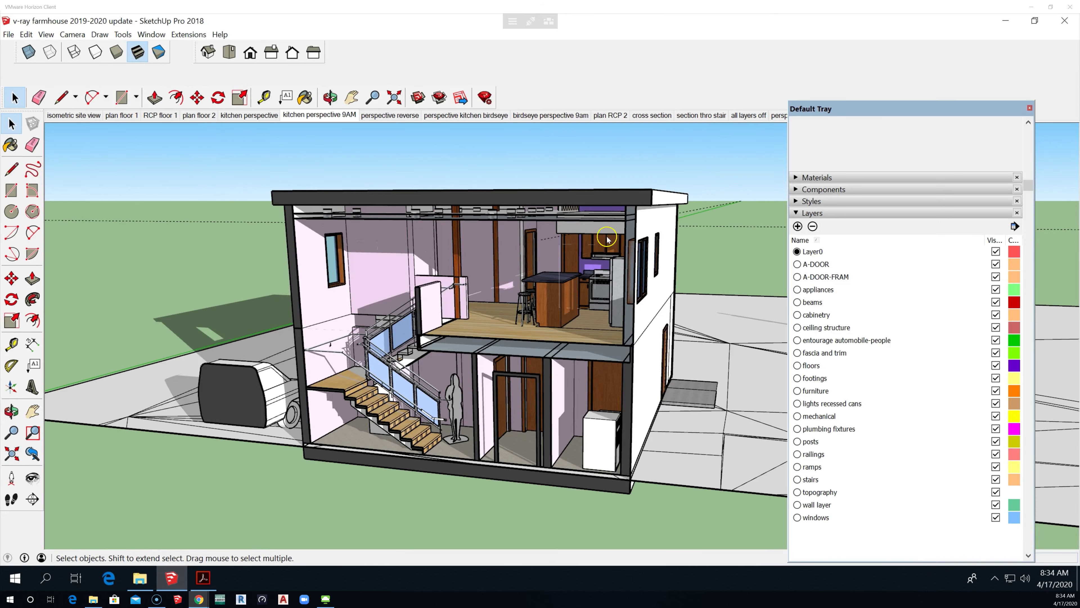
# Step: Switch the camera to Two-Point Perspective and fit the whole sectioned farmhouse in view
pyautogui.click(72, 34)
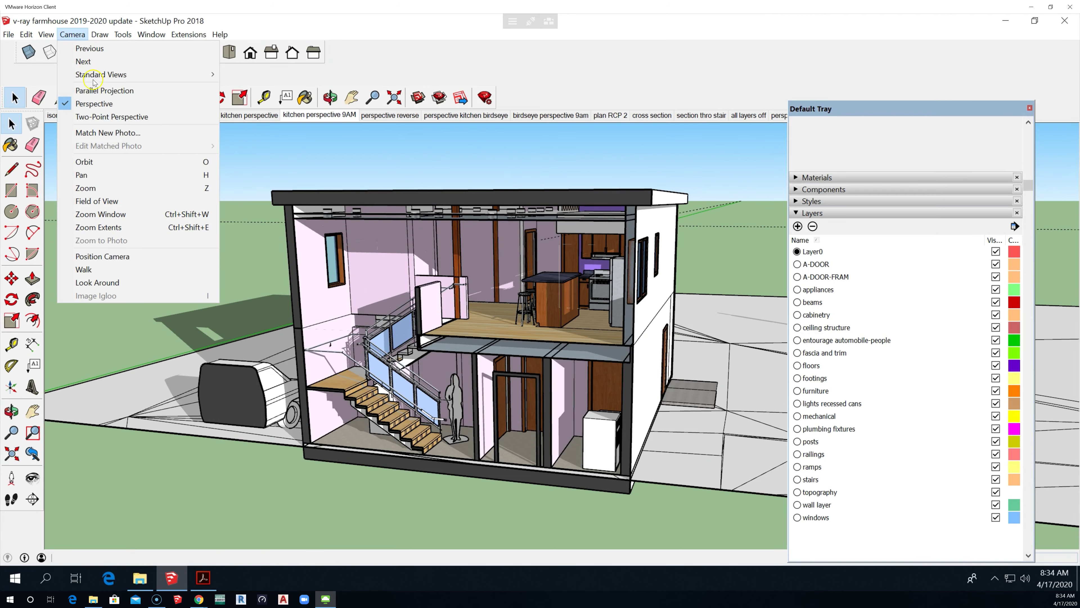
pyautogui.click(135, 115)
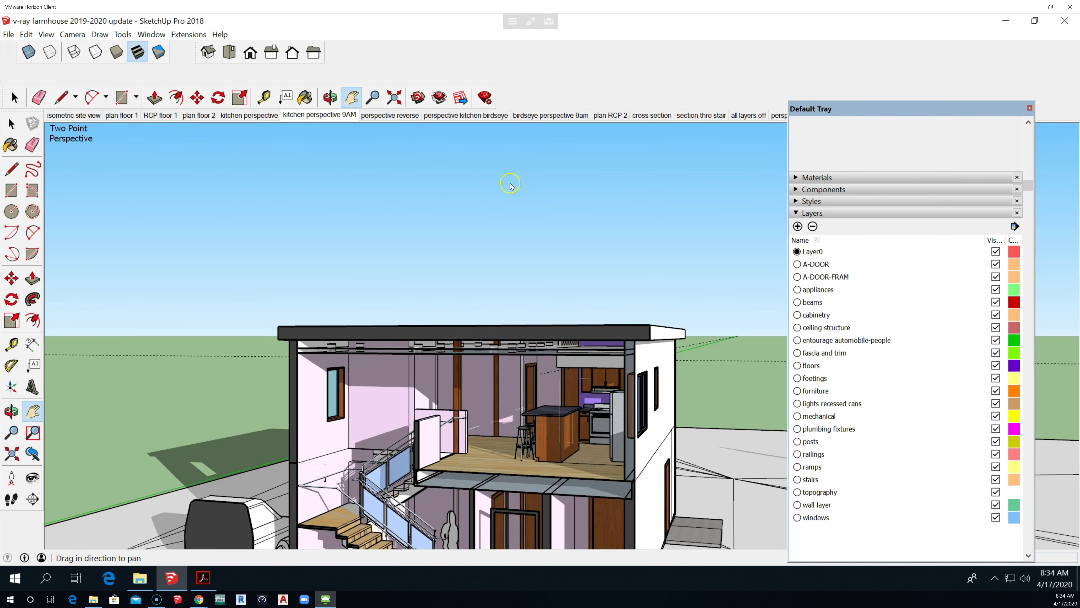
pyautogui.scroll(-1, 536, 185)
pyautogui.scroll(-1, 491, 157)
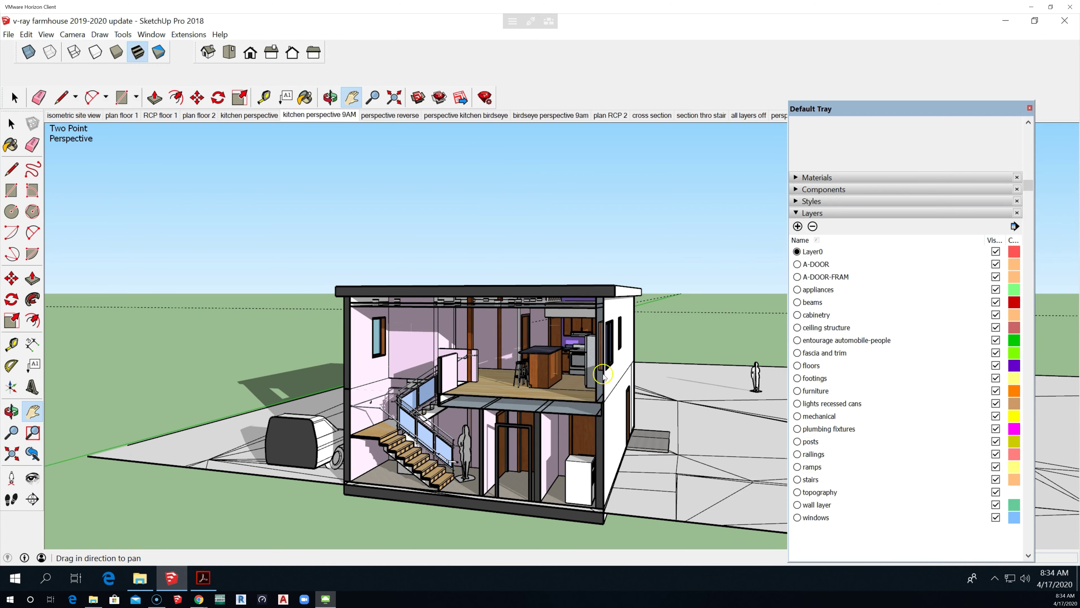
# Step: Frame the sectioned farmhouse at an angle revealing more of its side wall and save it as a new scene, storing the style changes as a new style
pyautogui.moveTo(667, 302); pyautogui.dragTo(523, 406, button='middle')
pyautogui.scroll(1, 521, 438)
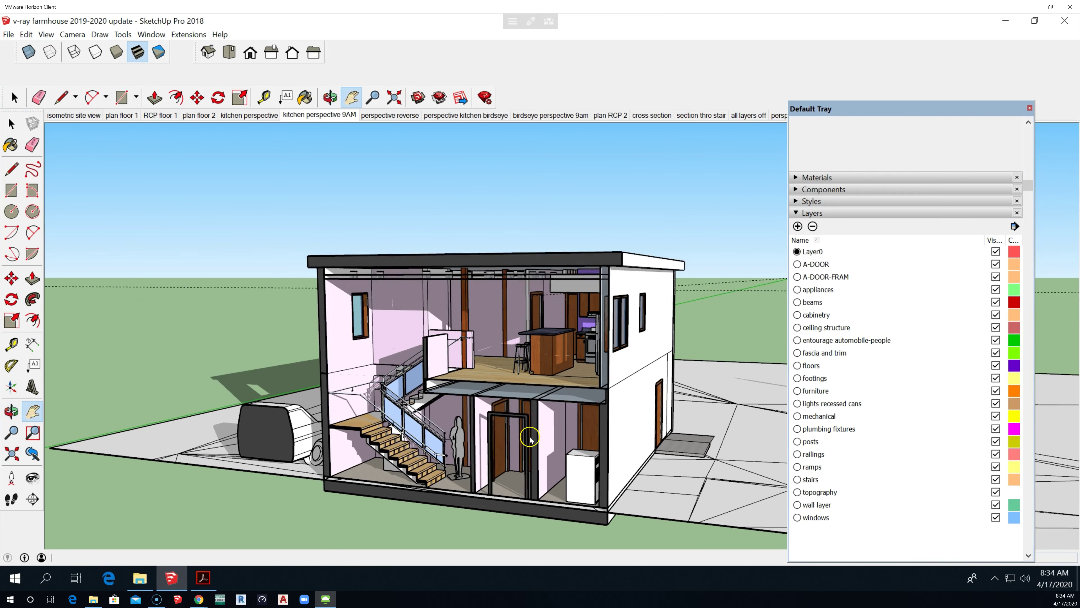
pyautogui.scroll(1, 530, 438)
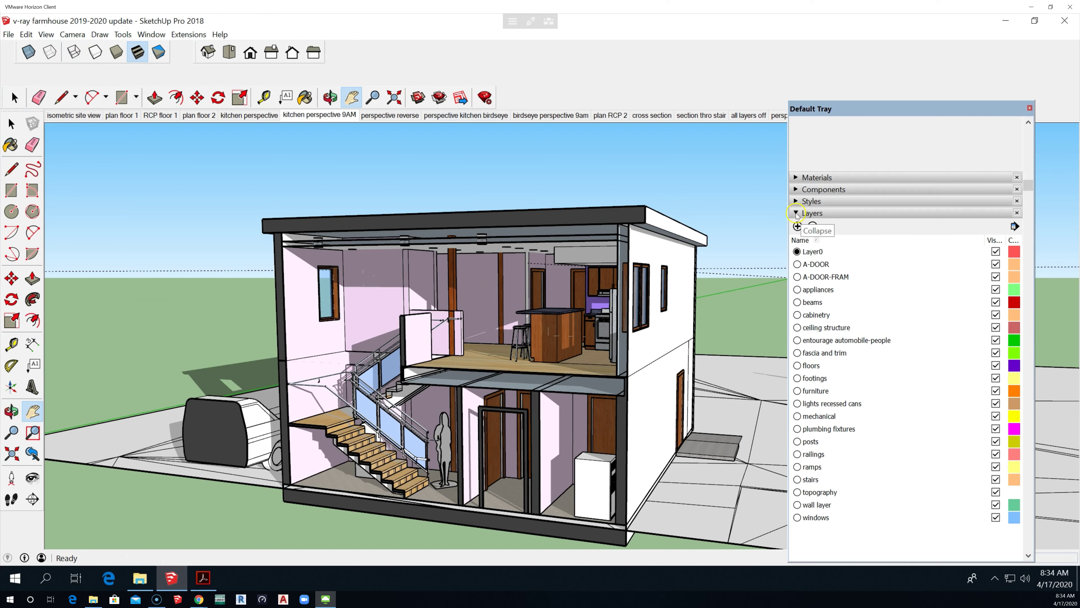
pyautogui.click(808, 213)
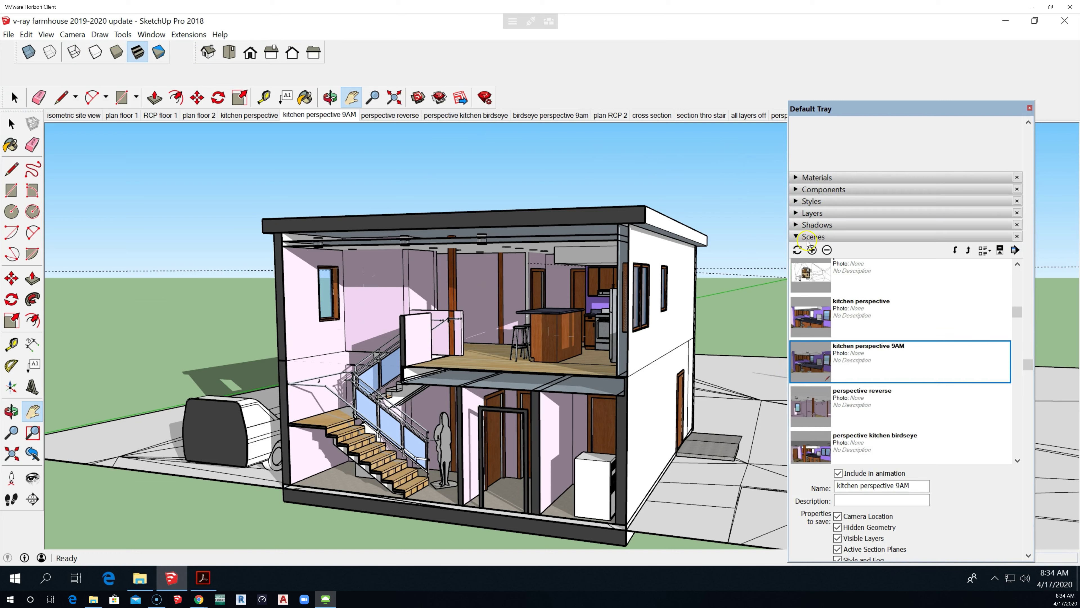
pyautogui.click(812, 250)
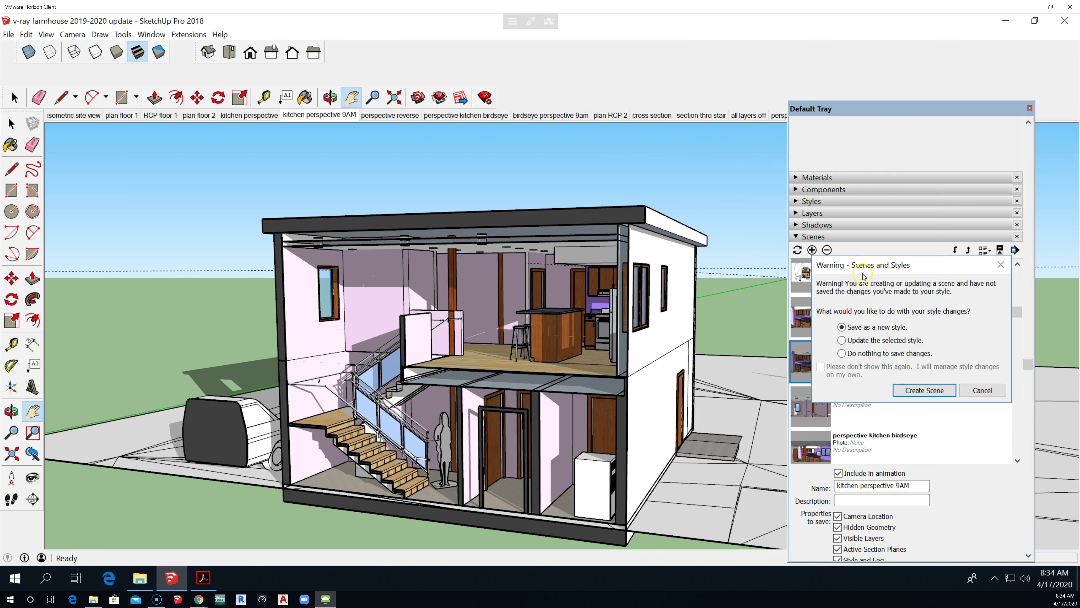
pyautogui.click(914, 391)
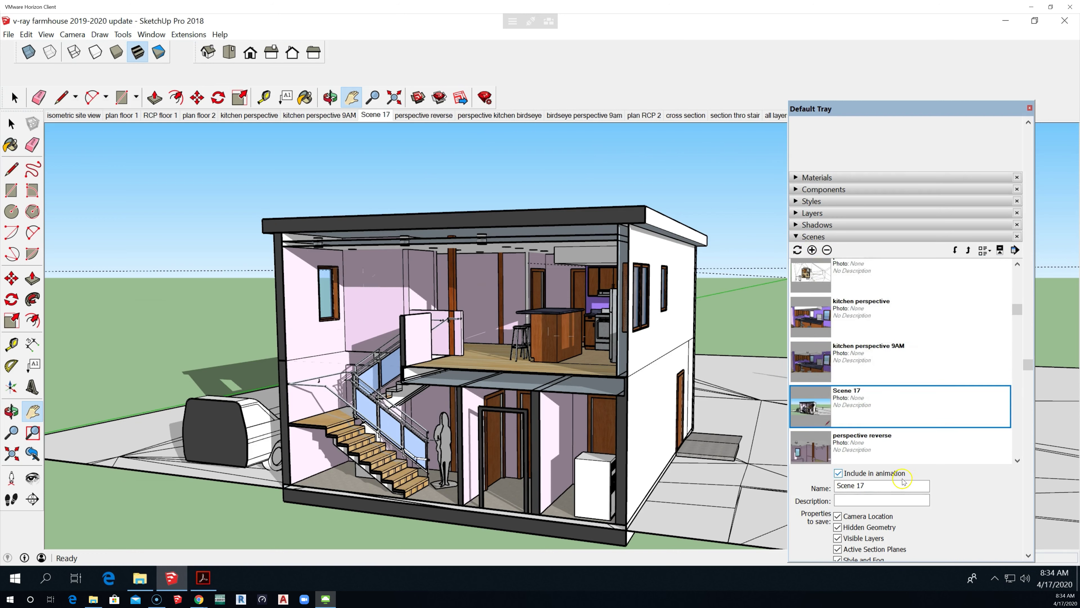
# Step: Rename the new scene with the person's first name followed by "-style perspective"
pyautogui.moveTo(898, 489); pyautogui.dragTo(820, 487)
pyautogui.write('traci-style per')
pyautogui.write('p')
pyautogui.press('BackSpace')
pyautogui.write('spective')
pyautogui.press('Return')
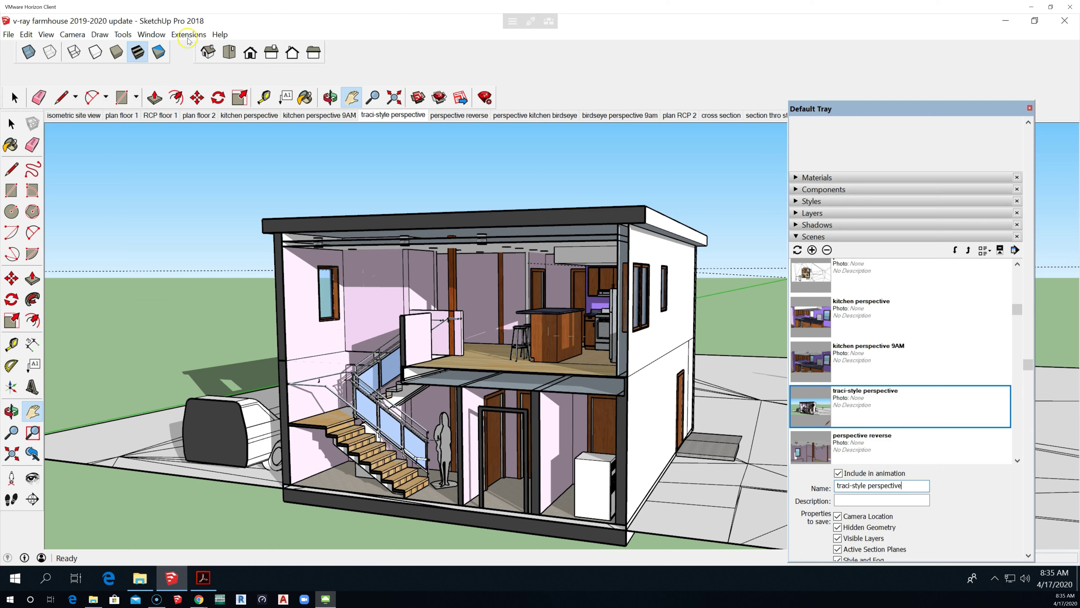
# Step: Look through the SketchUp Preferences categories, including Drawing, Workspace, Template, OpenGL, General and Applications, and close them without making changes
pyautogui.click(152, 35)
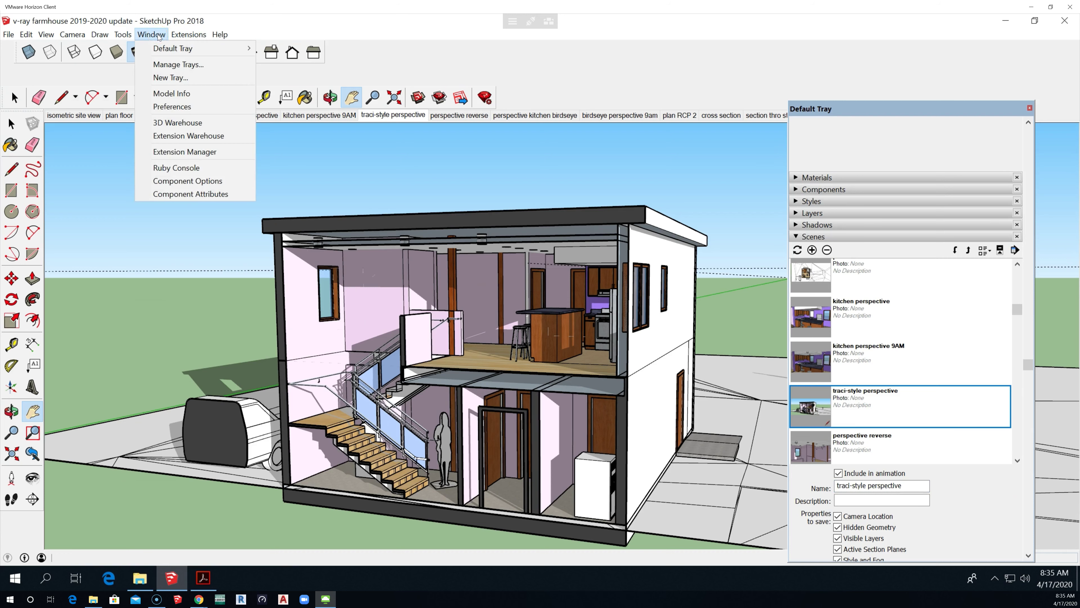
pyautogui.click(161, 34)
pyautogui.click(188, 108)
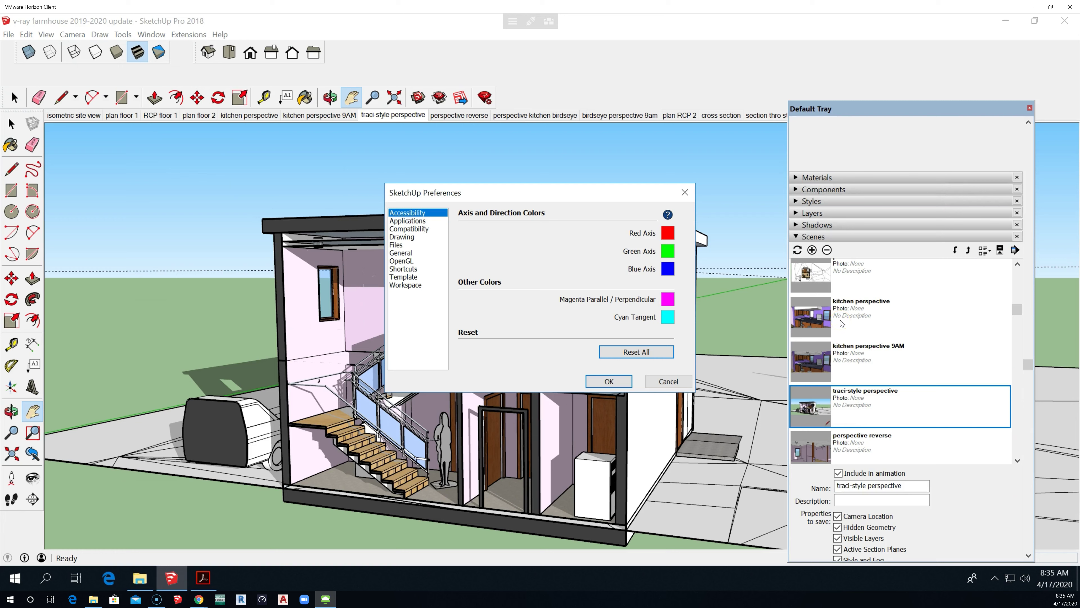
pyautogui.click(534, 194)
pyautogui.moveTo(534, 194); pyautogui.dragTo(771, 164)
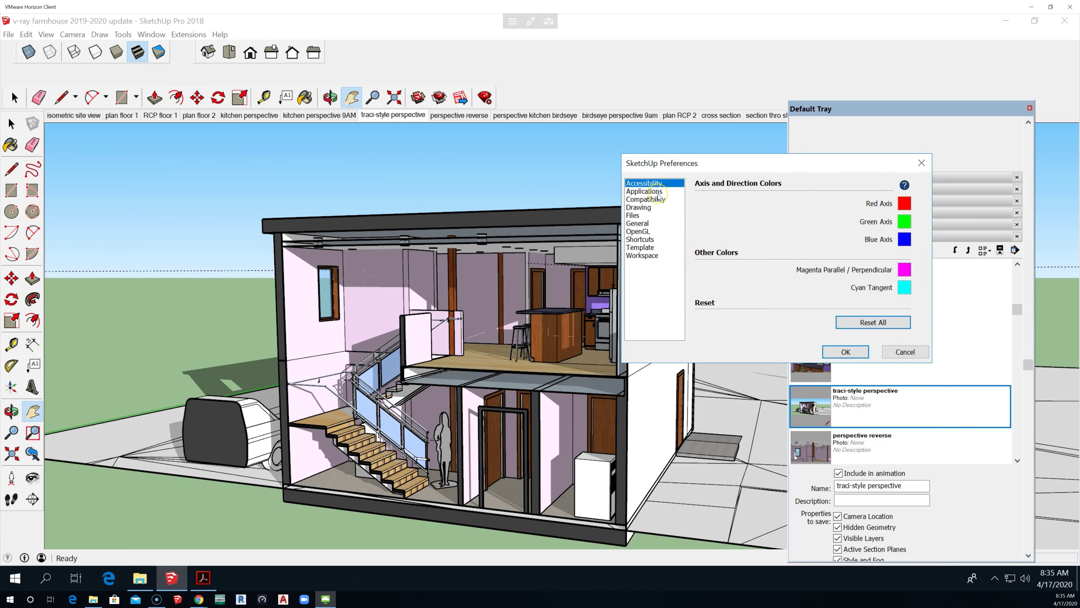
pyautogui.click(638, 208)
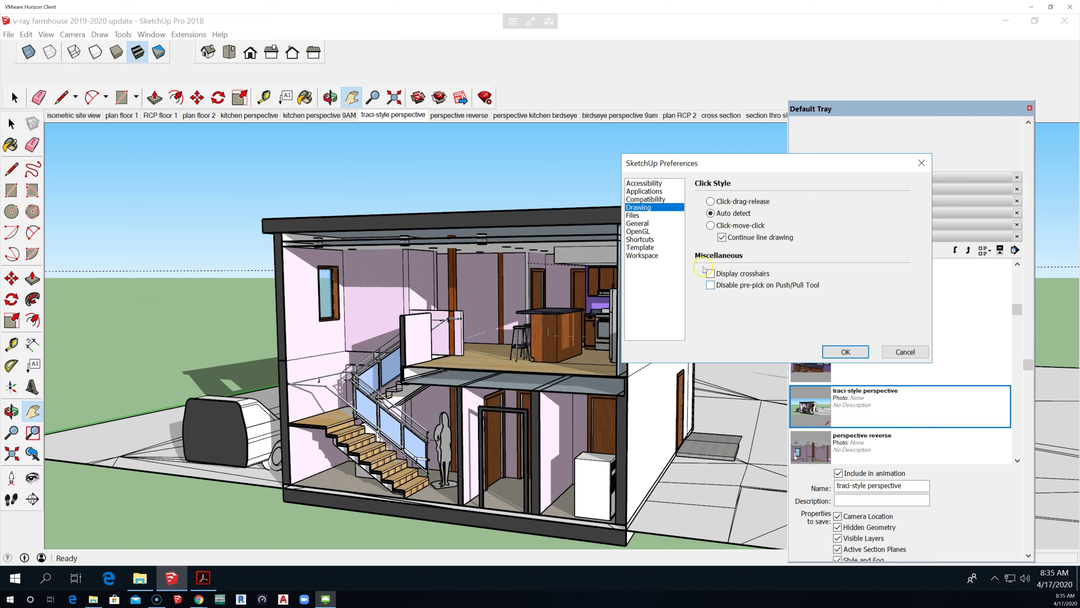
pyautogui.click(661, 259)
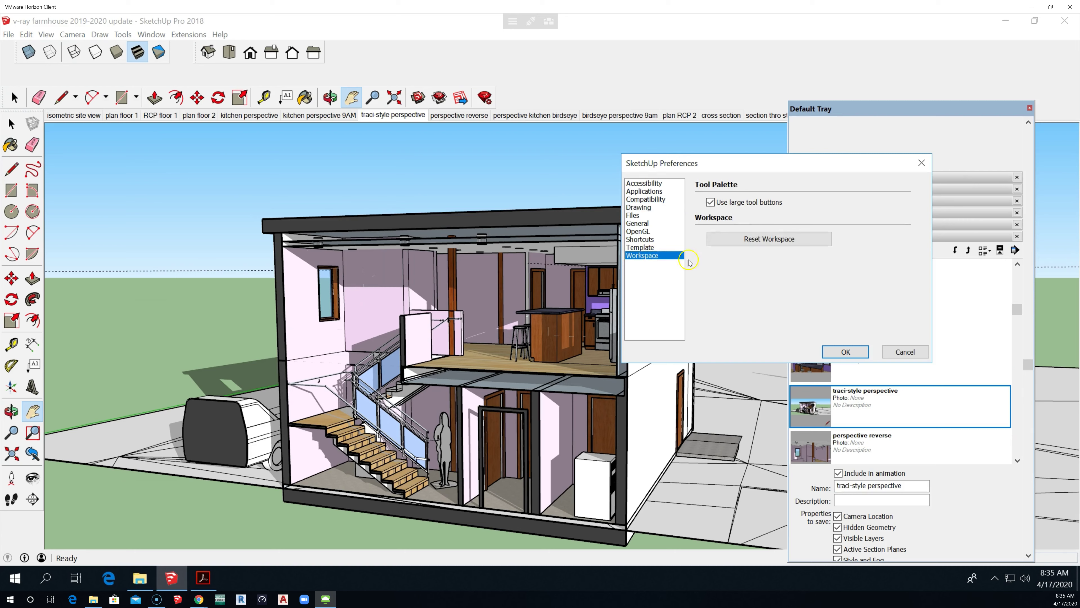
pyautogui.click(646, 248)
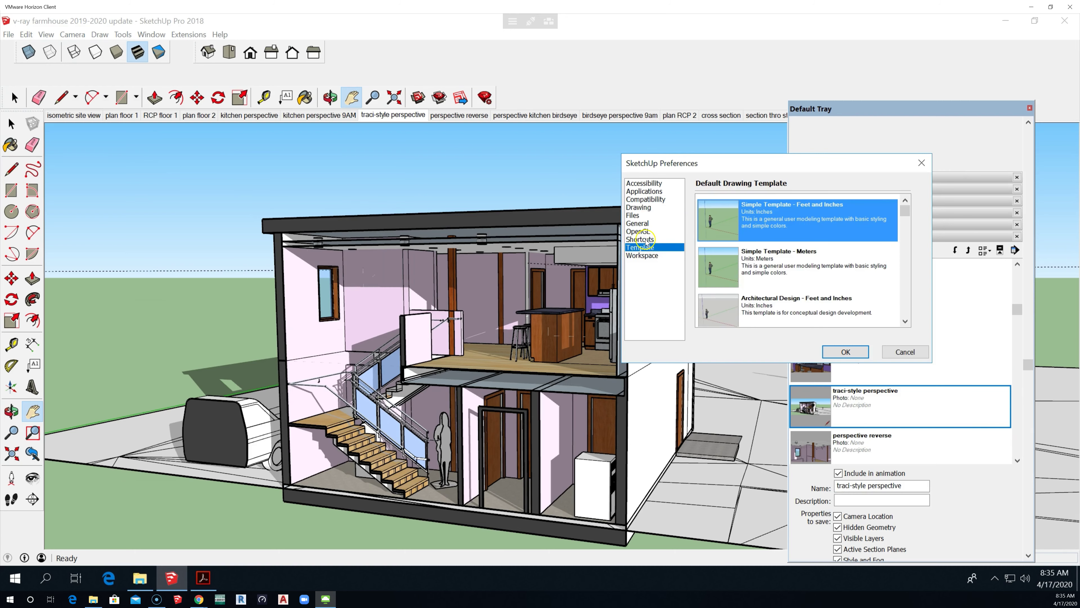
pyautogui.click(643, 239)
pyautogui.click(643, 232)
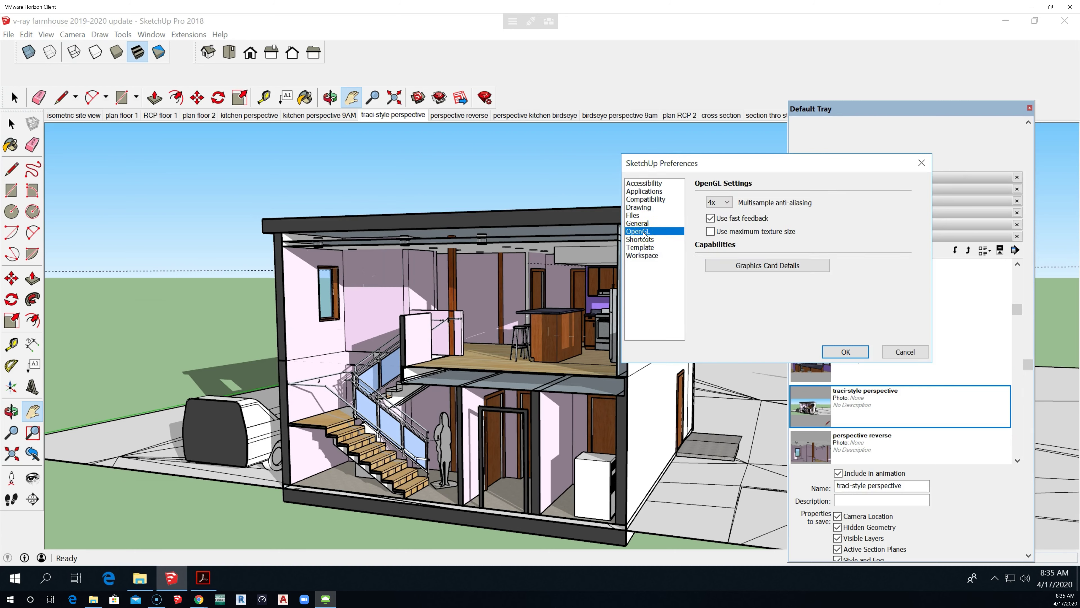
pyautogui.click(636, 224)
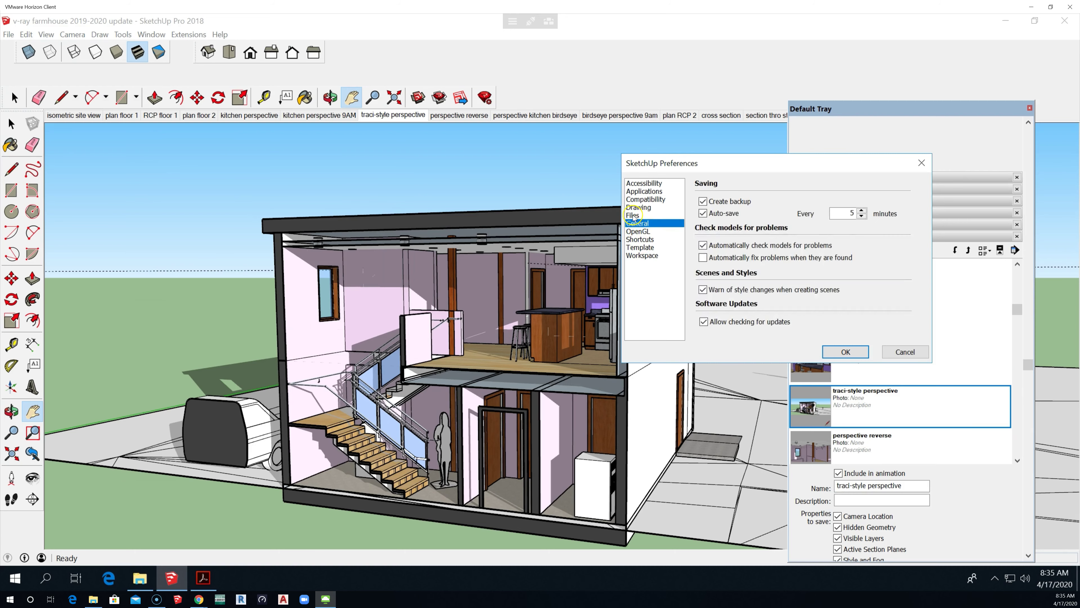
pyautogui.click(633, 216)
pyautogui.click(638, 208)
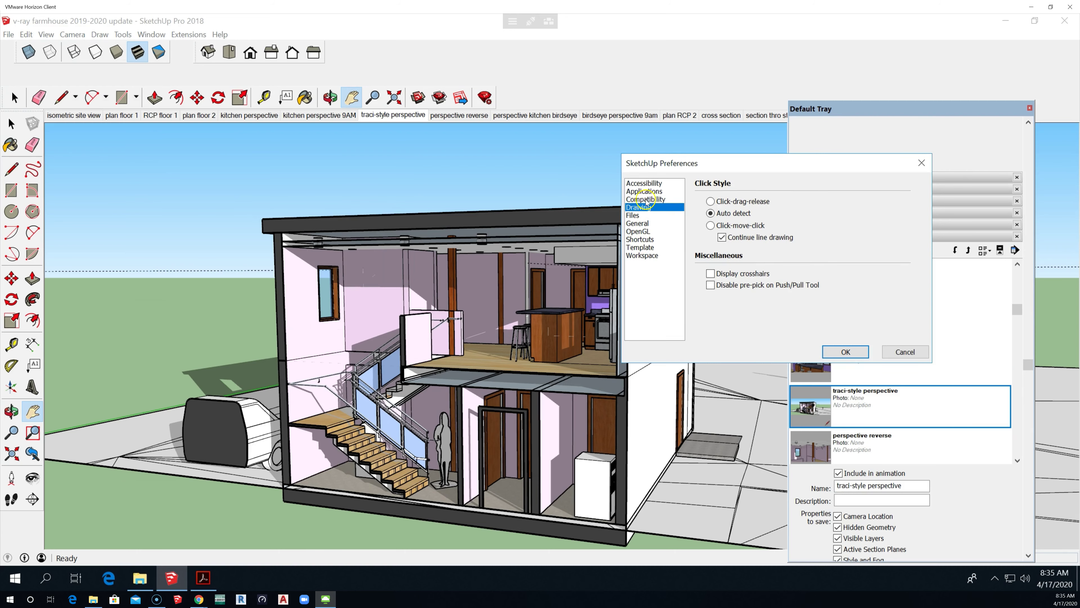
pyautogui.click(644, 199)
pyautogui.click(644, 192)
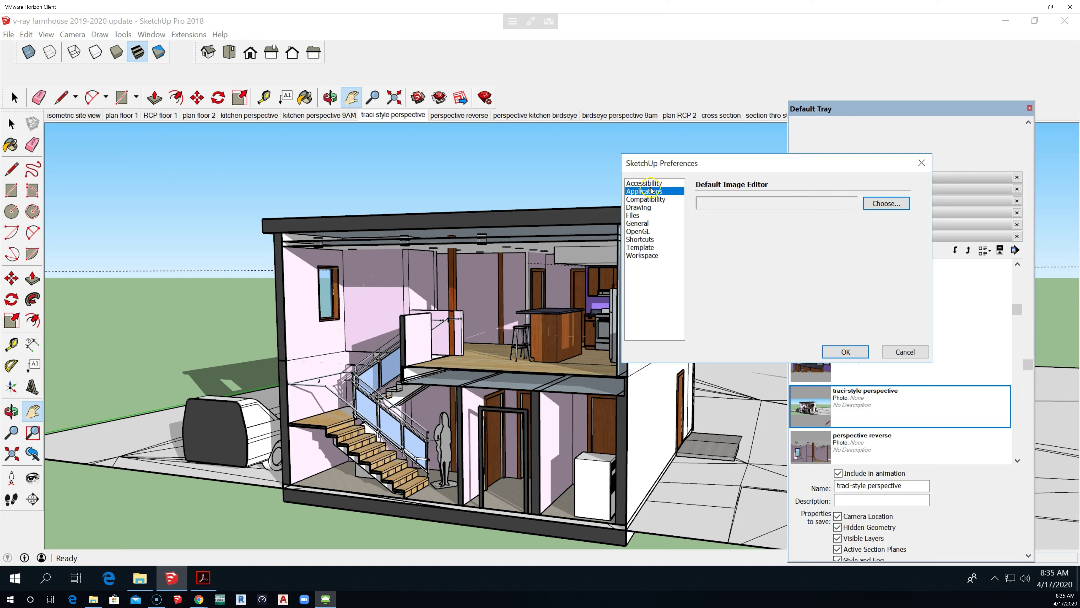
pyautogui.click(645, 183)
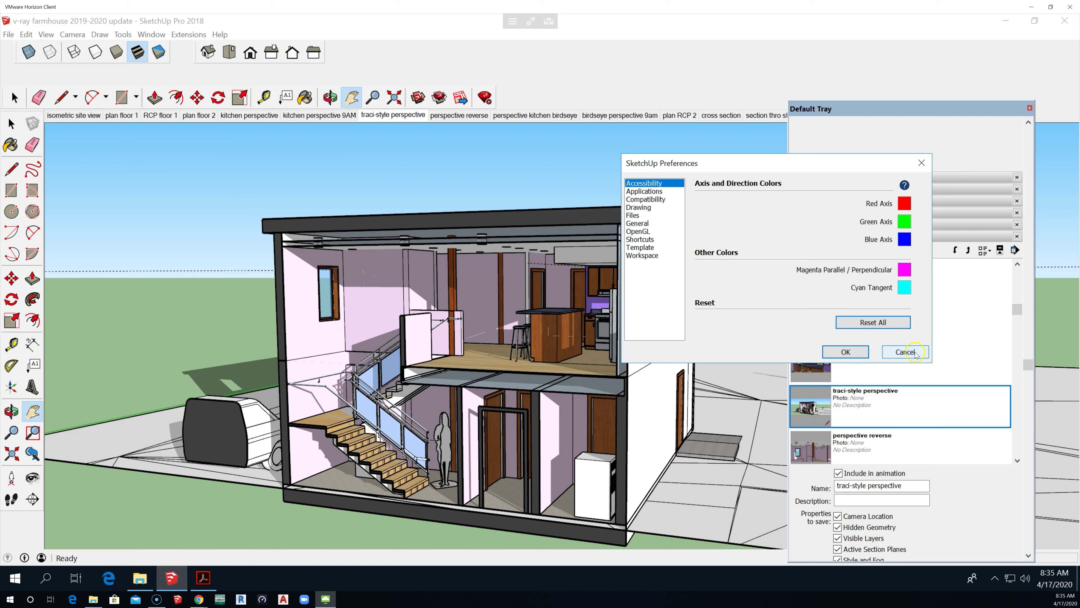
pyautogui.click(906, 351)
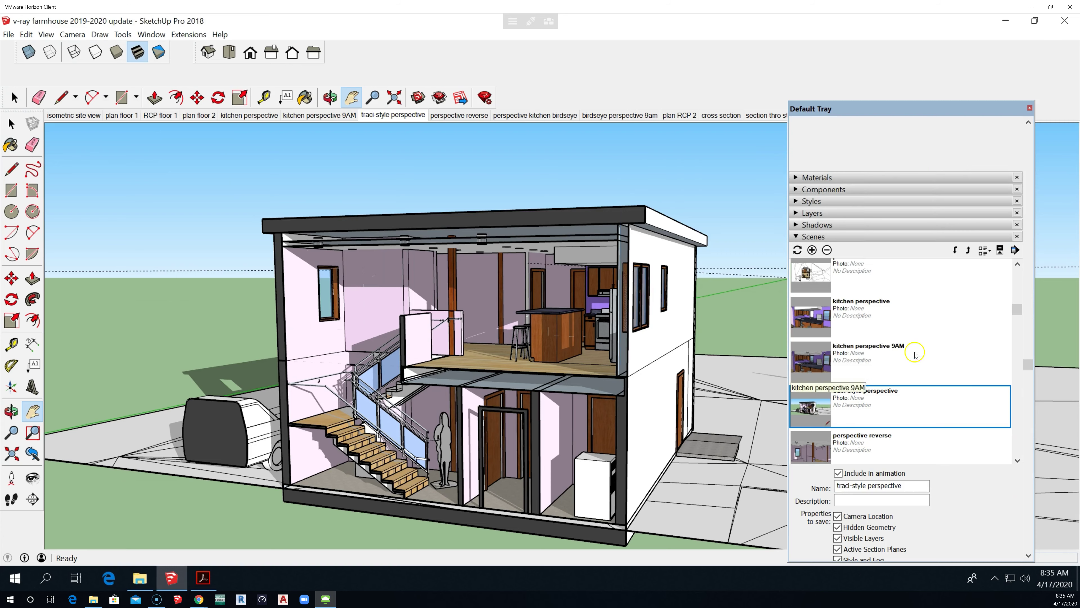
# Step: Look over the Edit commands and recheck the Applications and Compatibility preferences
pyautogui.click(26, 34)
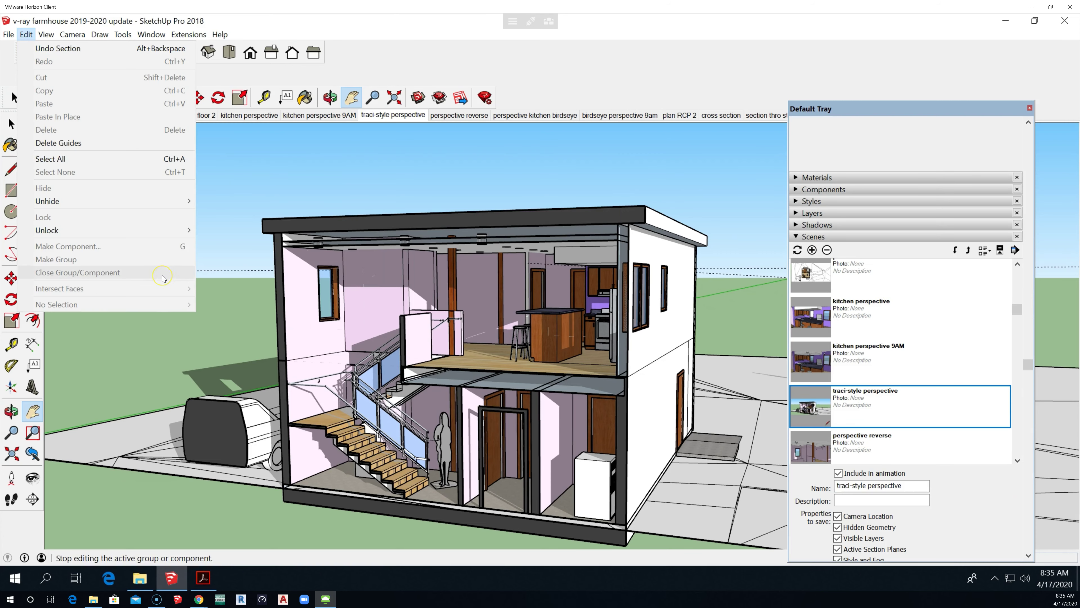
pyautogui.click(47, 35)
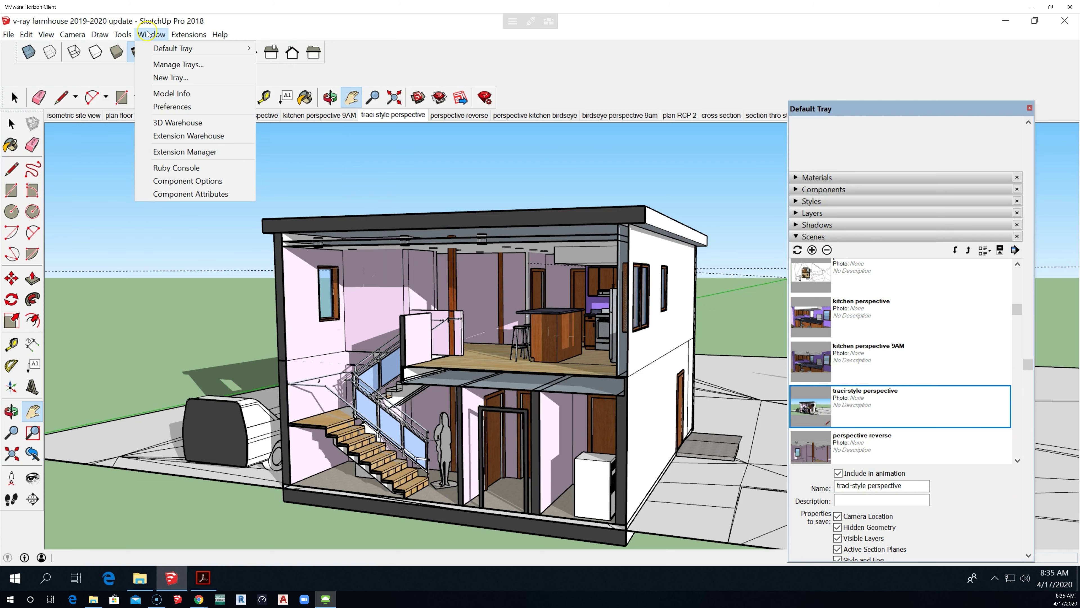
pyautogui.click(213, 105)
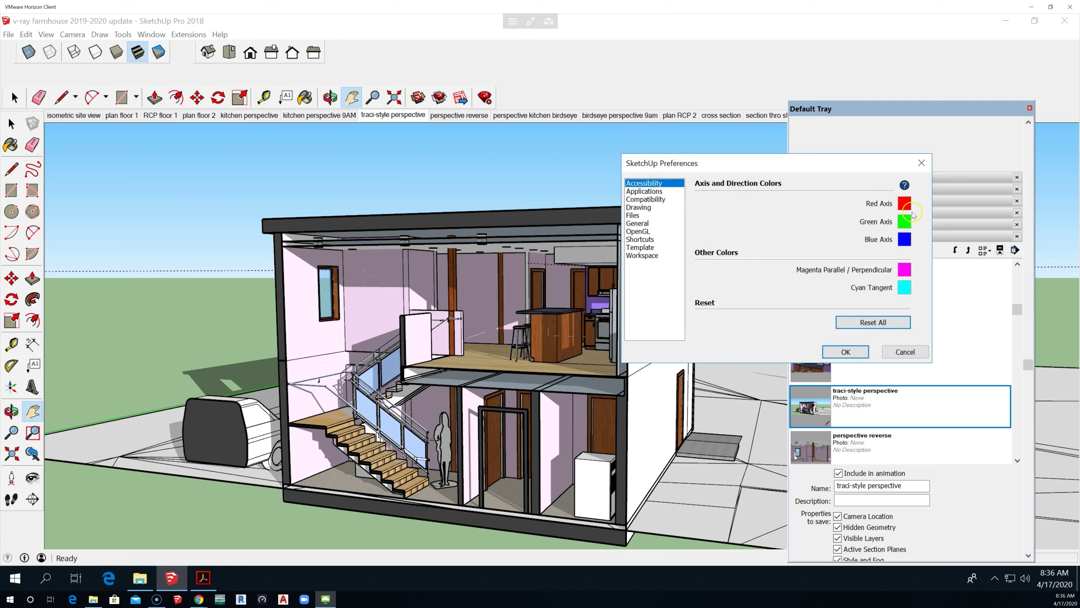
pyautogui.click(661, 191)
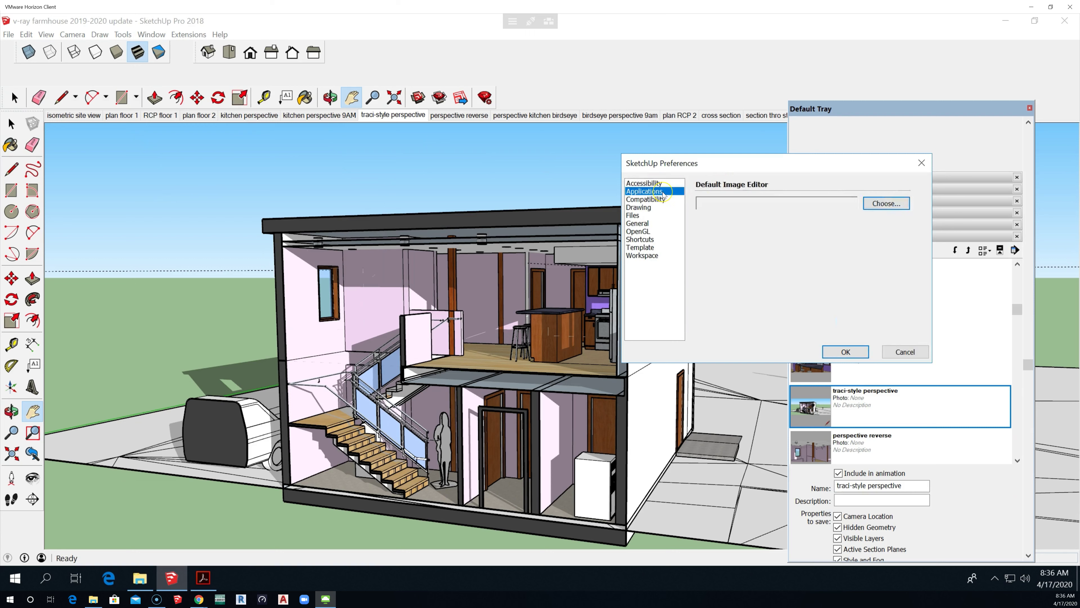
pyautogui.click(654, 200)
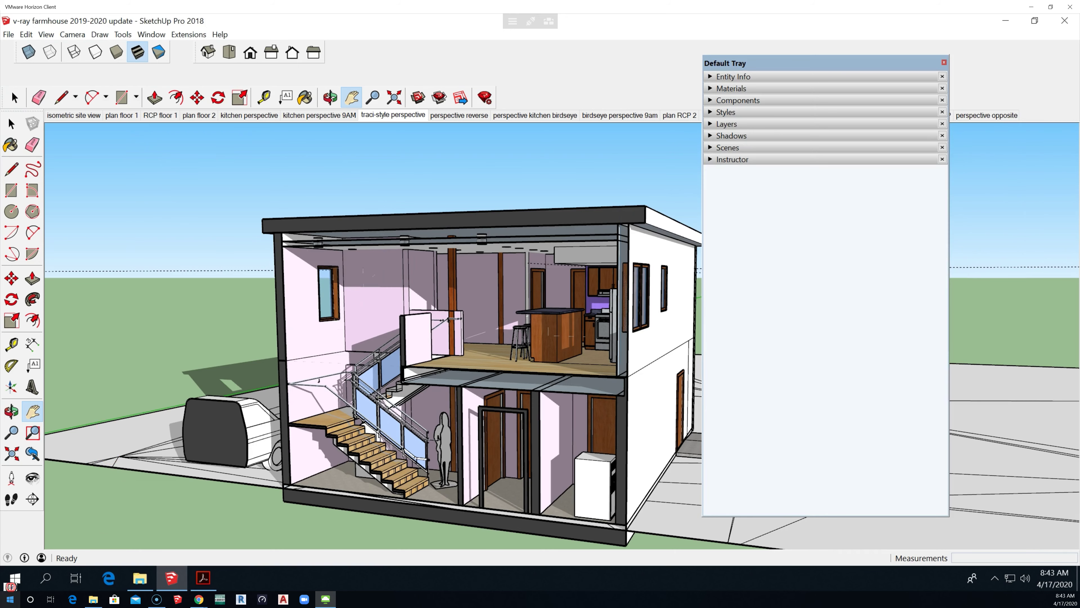
# Step: Open the current style, Simple Style7, for editing, examine its Modeling settings and bring up its Edge settings
pyautogui.moveTo(197, 605)
pyautogui.click(711, 112)
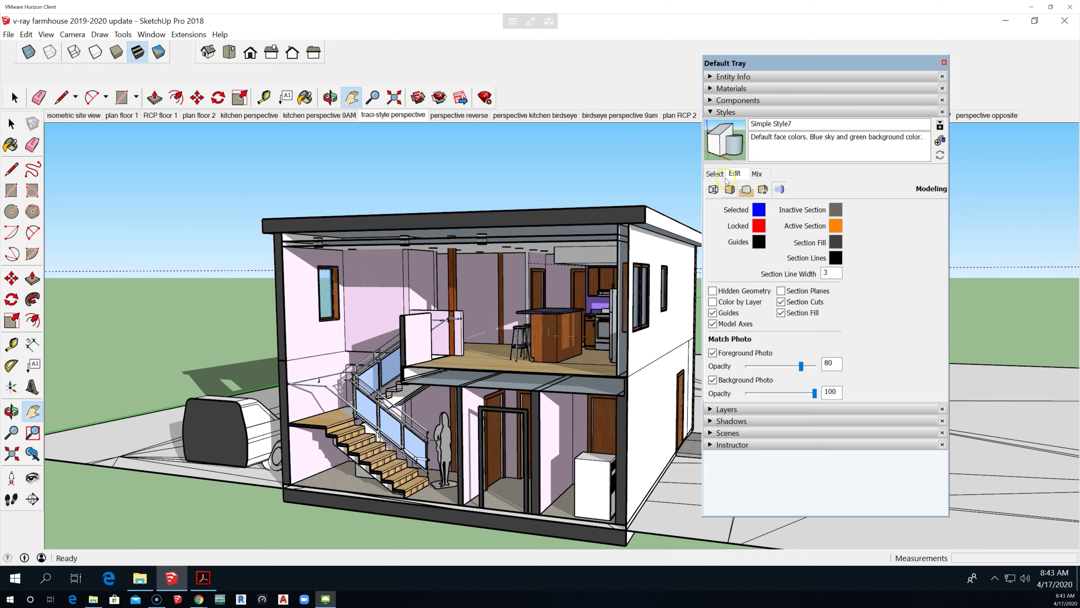
pyautogui.click(715, 174)
pyautogui.click(734, 175)
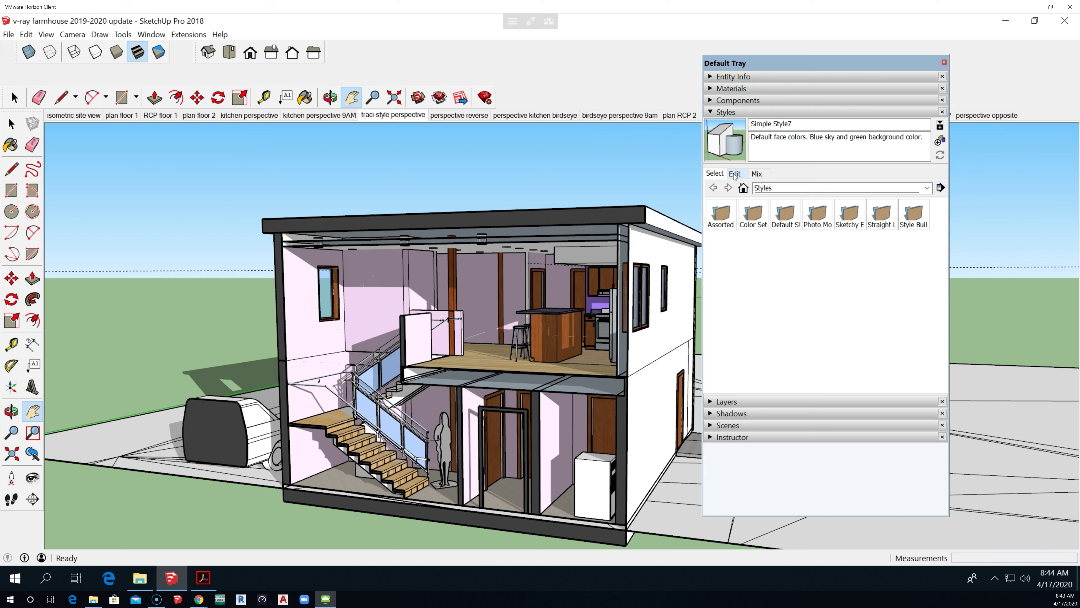
pyautogui.click(738, 177)
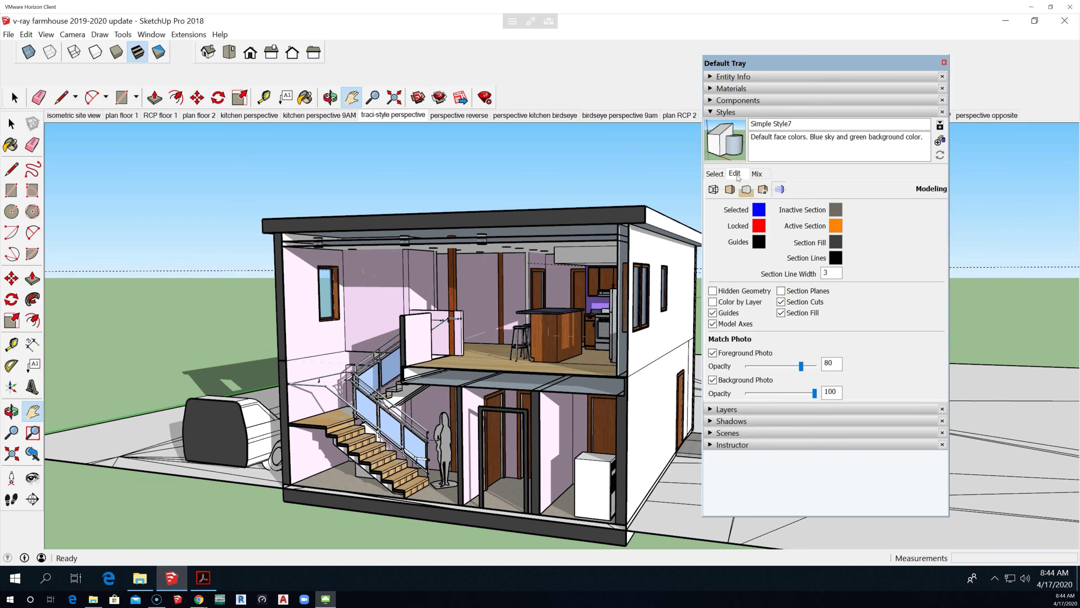
pyautogui.click(735, 176)
pyautogui.click(837, 226)
pyautogui.click(780, 196)
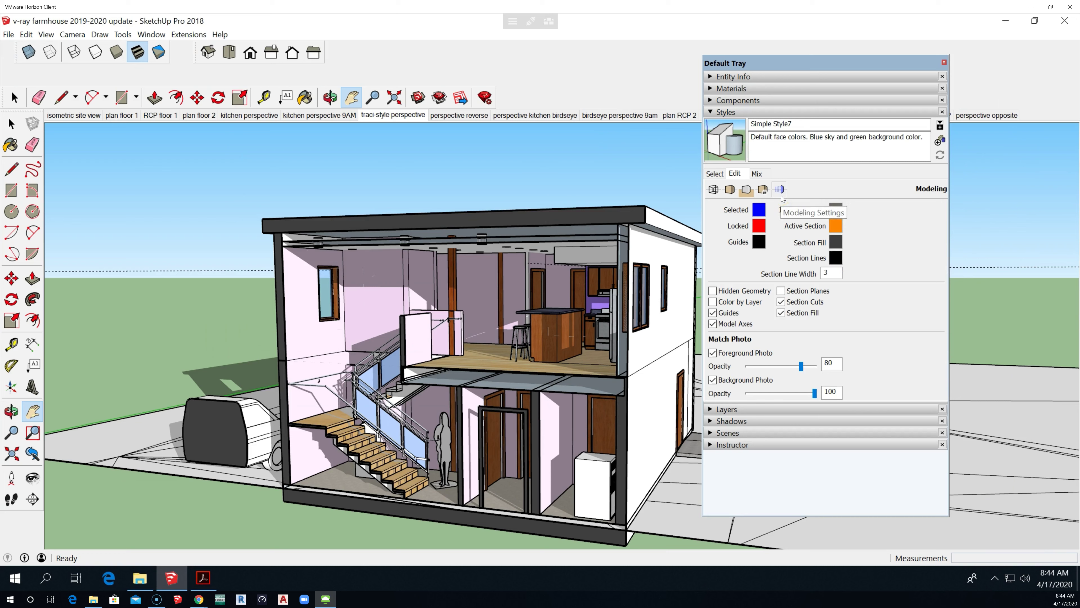
pyautogui.click(712, 196)
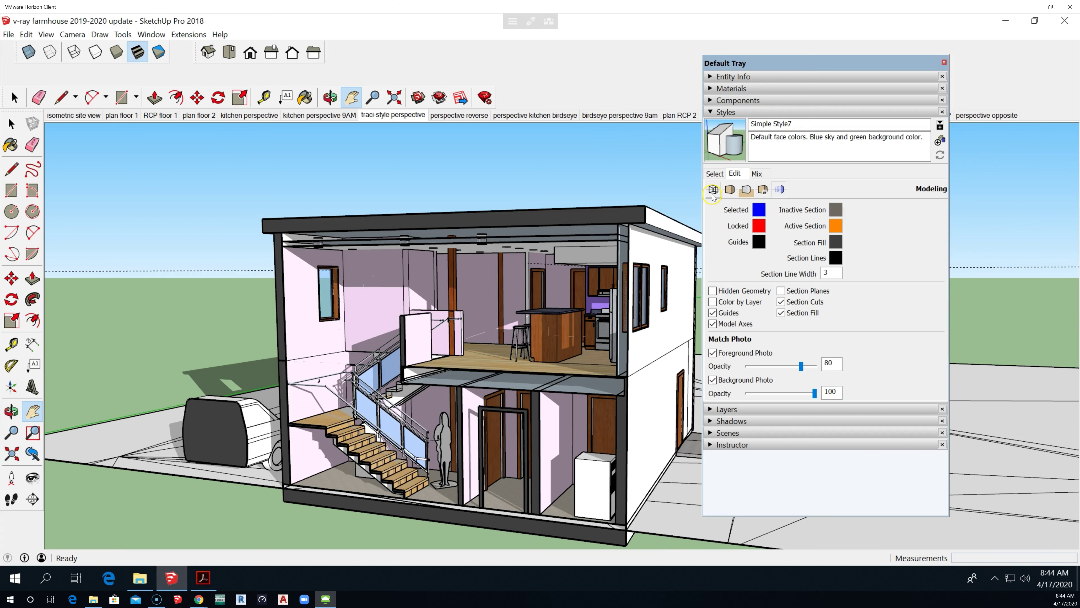
pyautogui.click(713, 192)
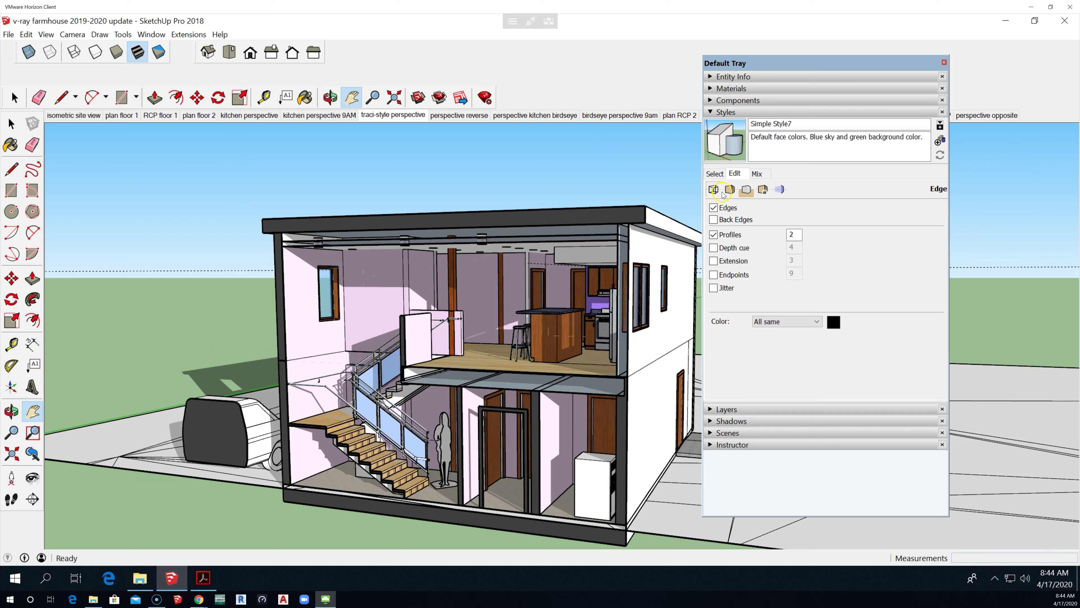
# Step: Examine the Face, Background, Watermark and Modeling settings of the current style
pyautogui.click(729, 190)
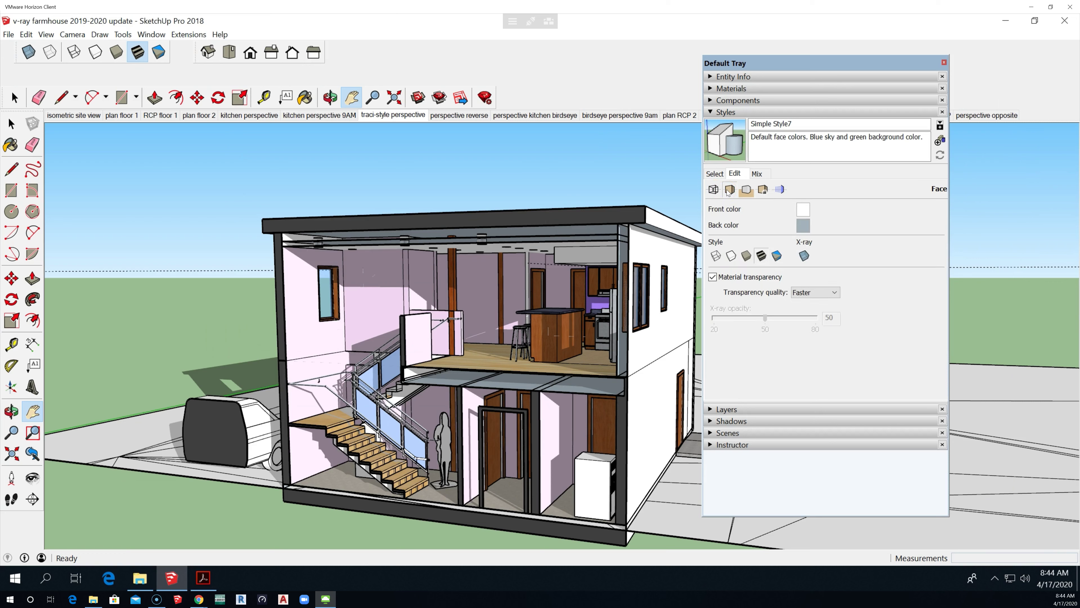
pyautogui.click(735, 192)
pyautogui.click(745, 190)
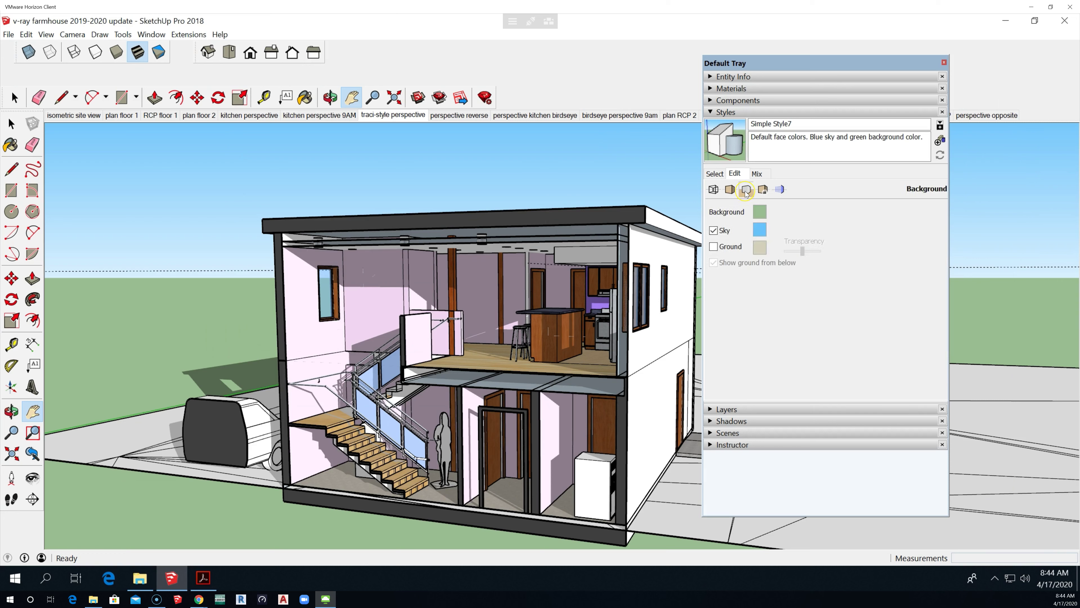
pyautogui.click(741, 228)
pyautogui.click(763, 190)
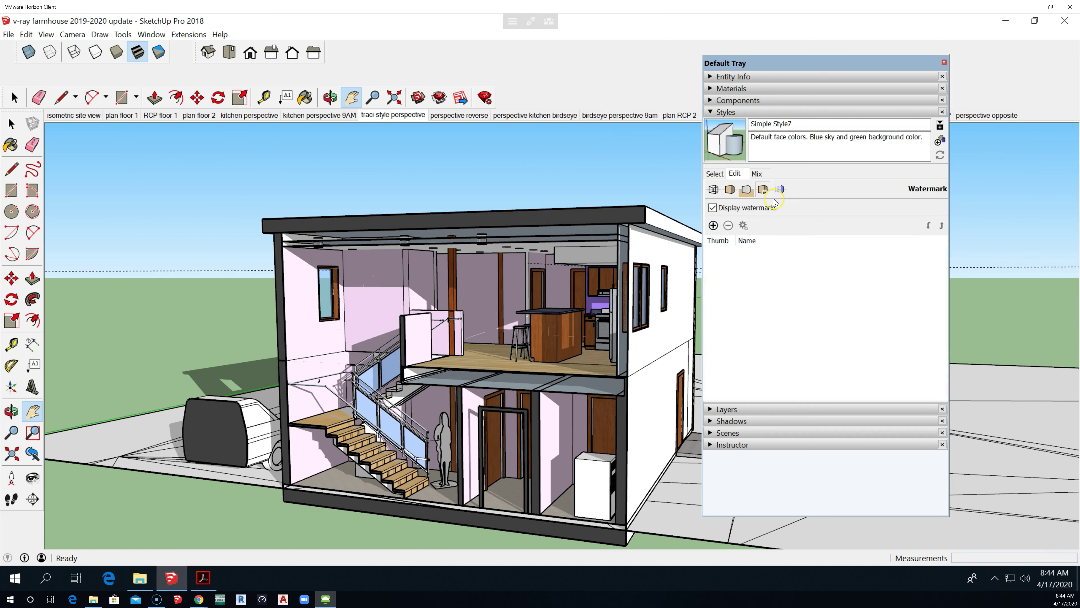
pyautogui.click(779, 190)
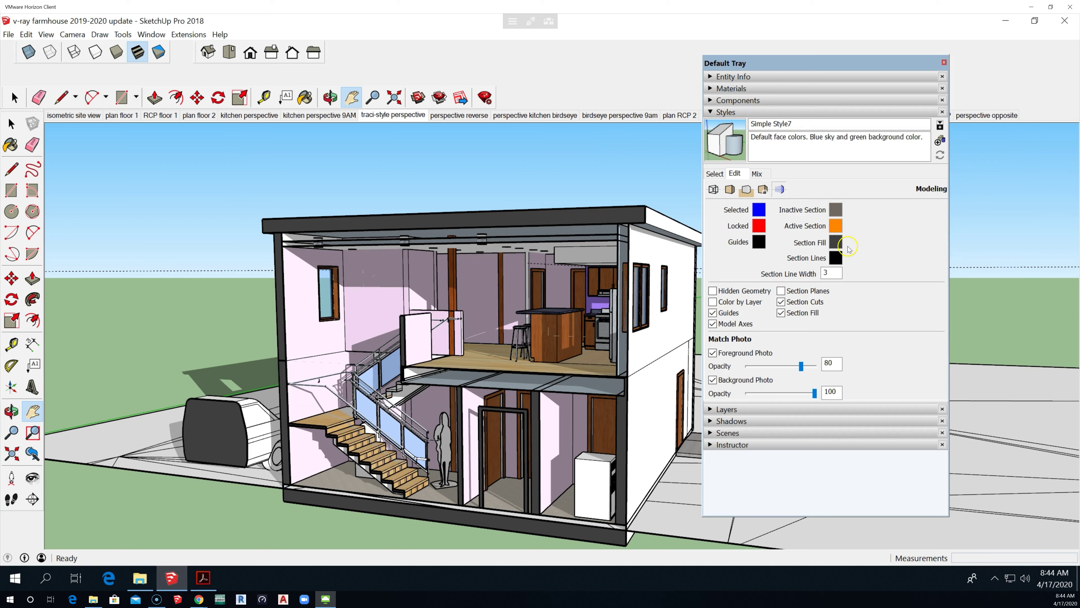
# Step: Set the style's section line width to 5
pyautogui.doubleClick(835, 275)
pyautogui.write('5')
pyautogui.click(844, 284)
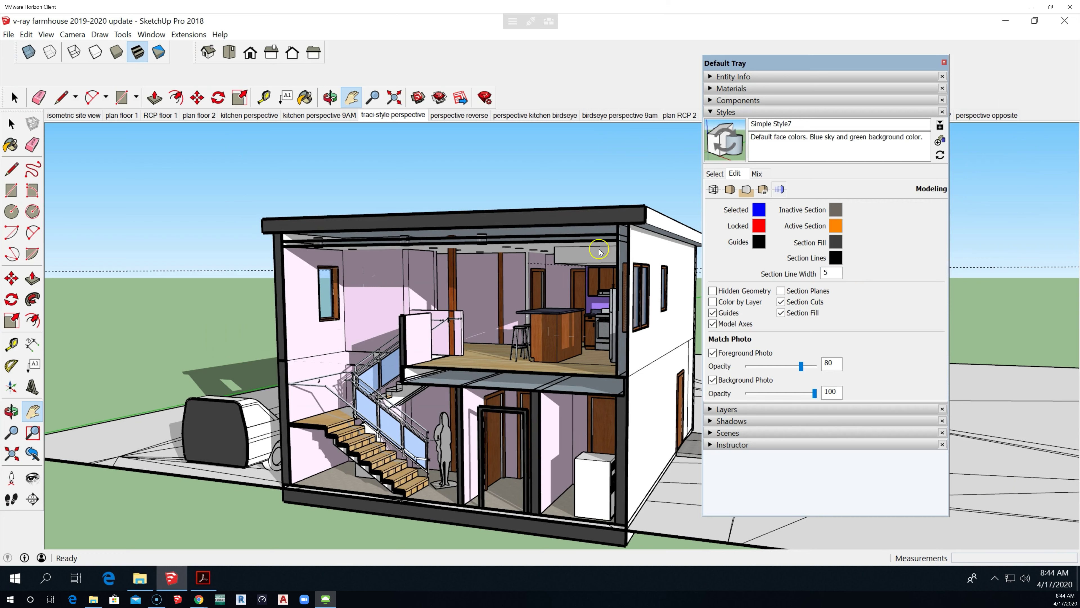
# Step: Open the section fill color for editing and look over the available color picker modes
pyautogui.click(836, 243)
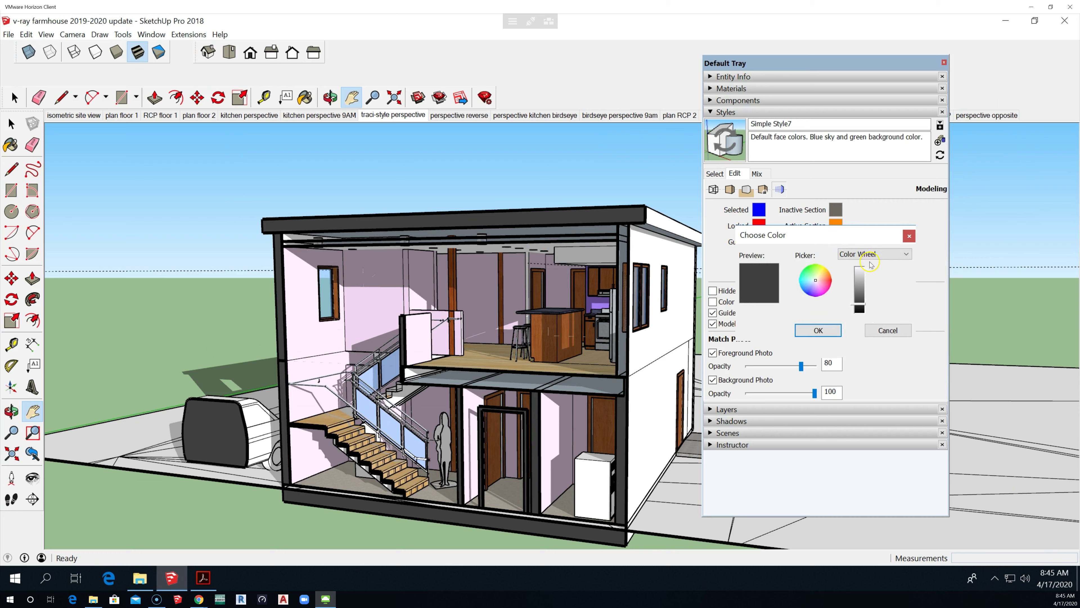
pyautogui.click(890, 251)
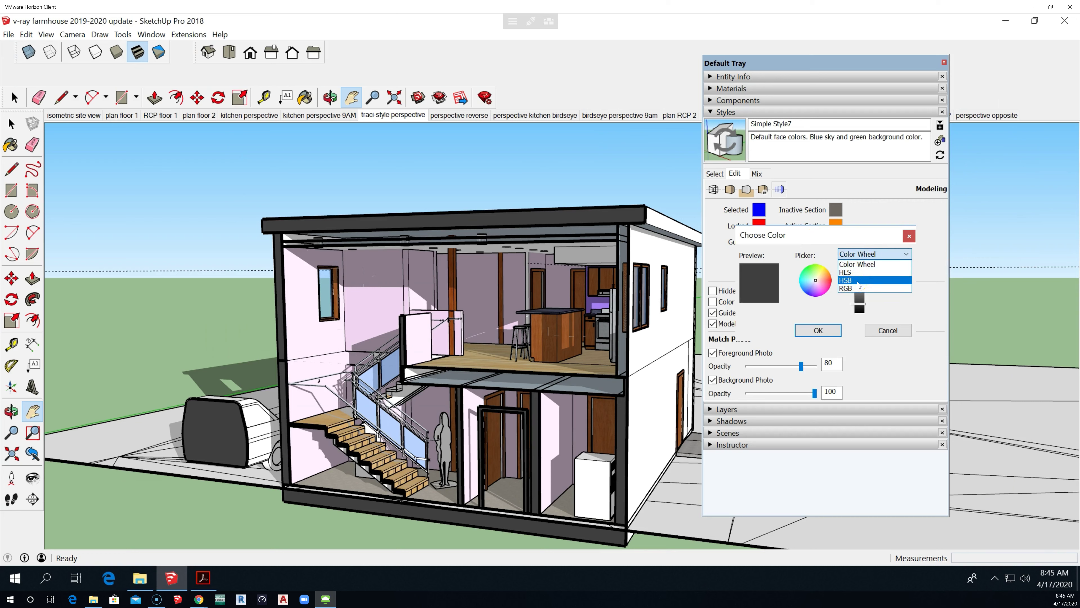
pyautogui.click(841, 234)
pyautogui.click(887, 255)
pyautogui.click(880, 257)
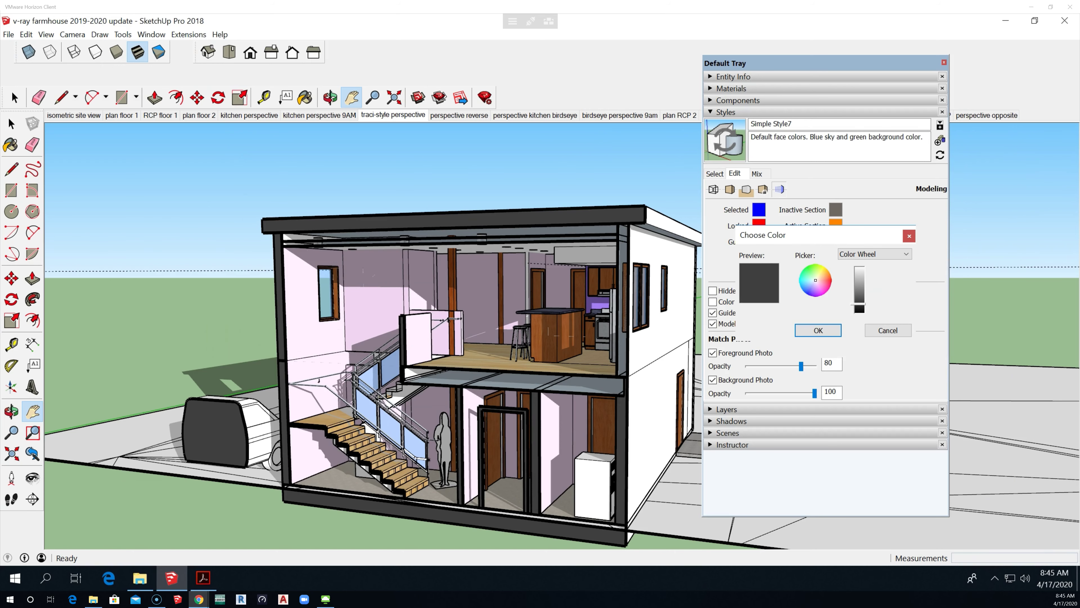
pyautogui.moveTo(0, 115)
pyautogui.mouseDown()
pyautogui.moveTo(364, 119)
pyautogui.moveTo(449, 124)
pyautogui.moveTo(449, 133)
pyautogui.mouseUp()
# Step: Switch to File Explorer and look through the network locations under This PC, including Handouts and working folder (W:)
pyautogui.click(137, 579)
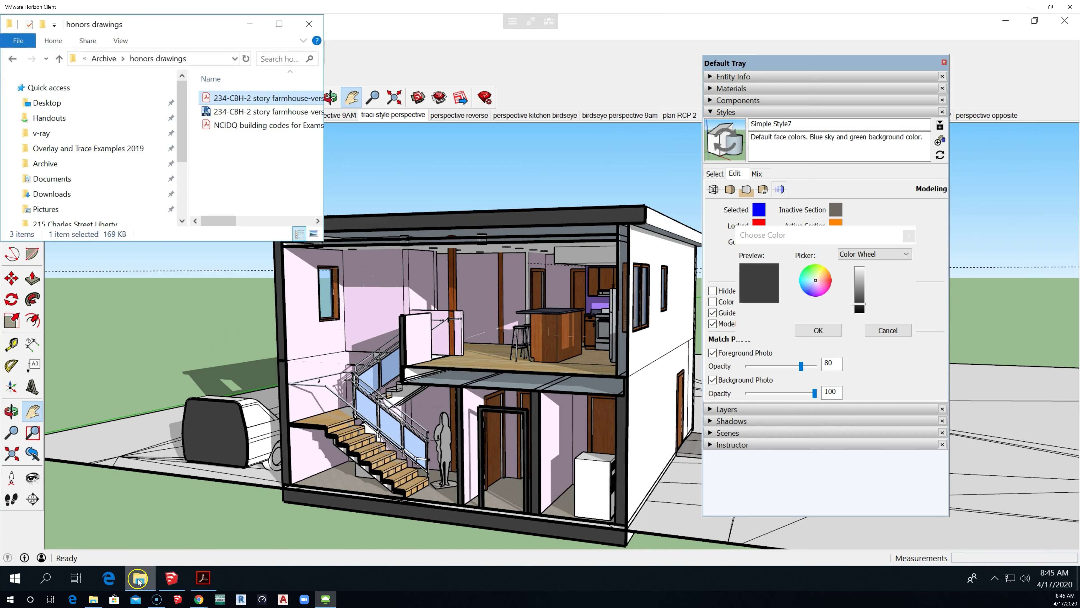
pyautogui.moveTo(182, 151); pyautogui.dragTo(185, 198)
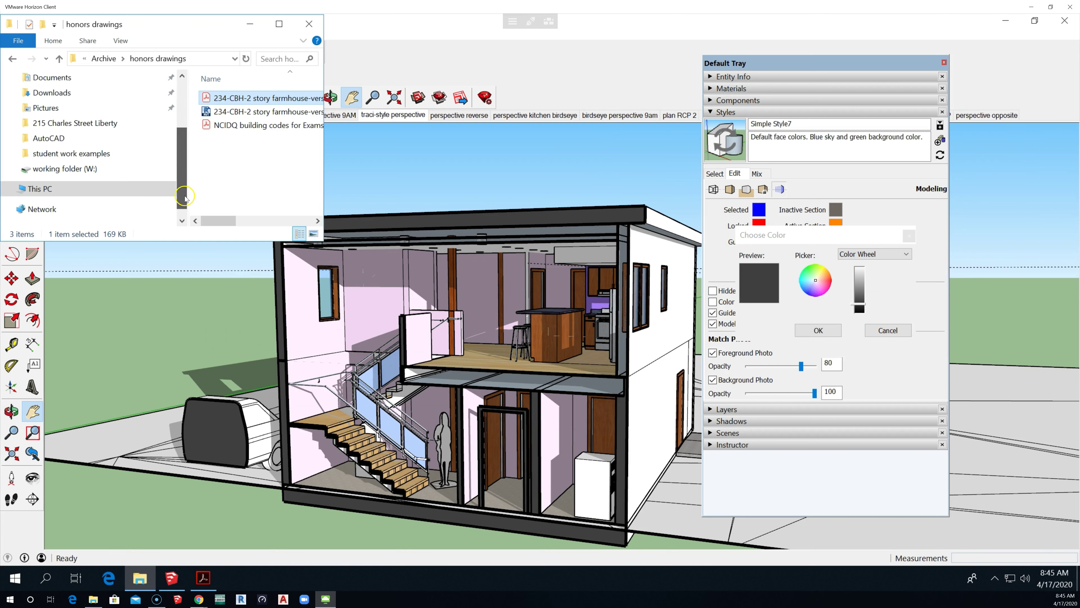
pyautogui.click(128, 189)
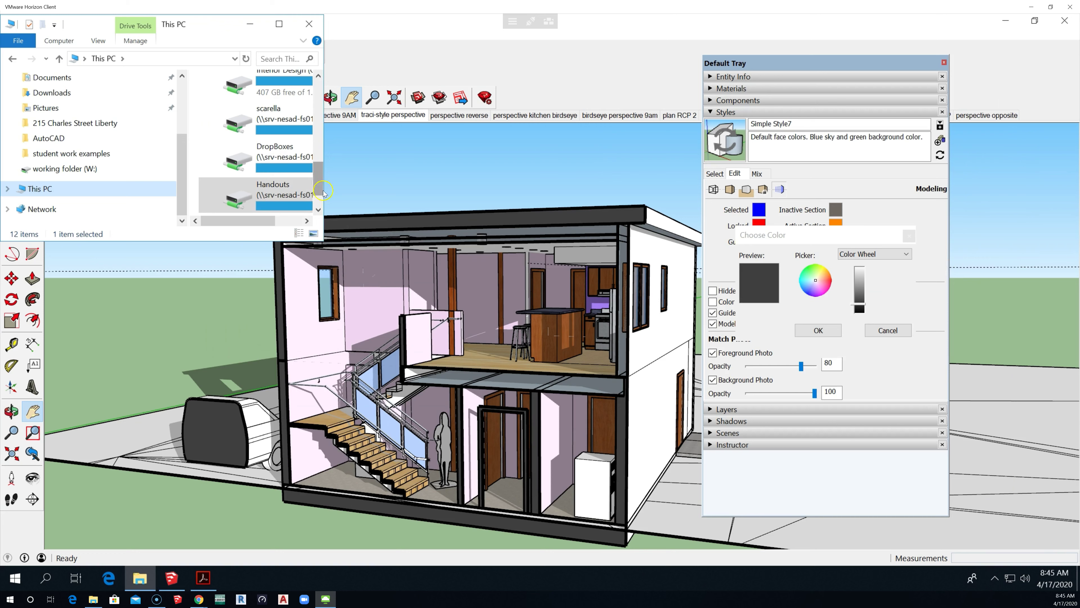
pyautogui.scroll(-1, 318, 188)
pyautogui.click(276, 202)
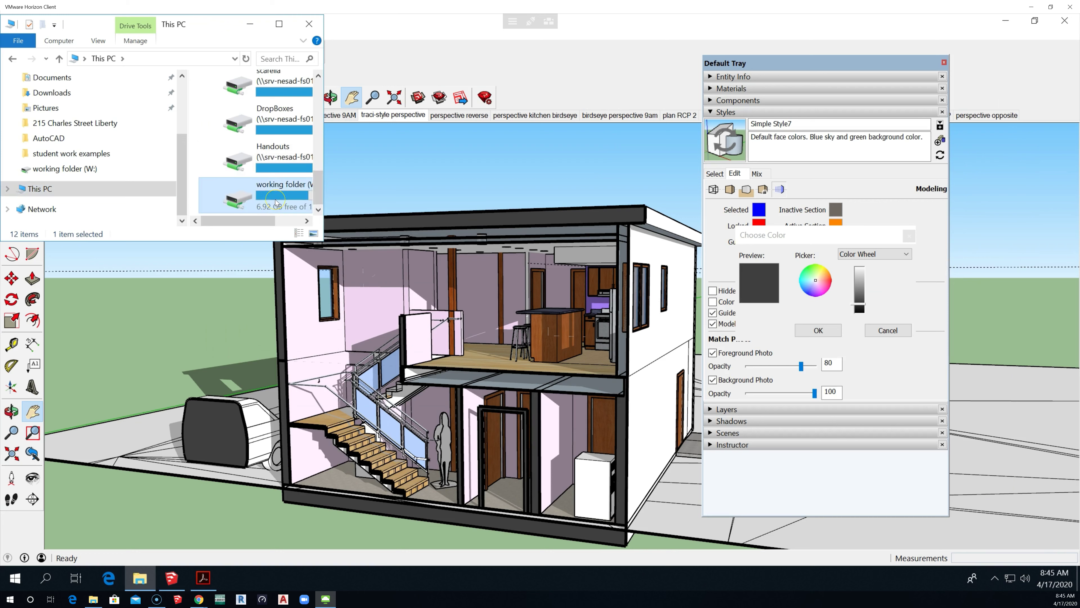
pyautogui.scroll(3, 277, 198)
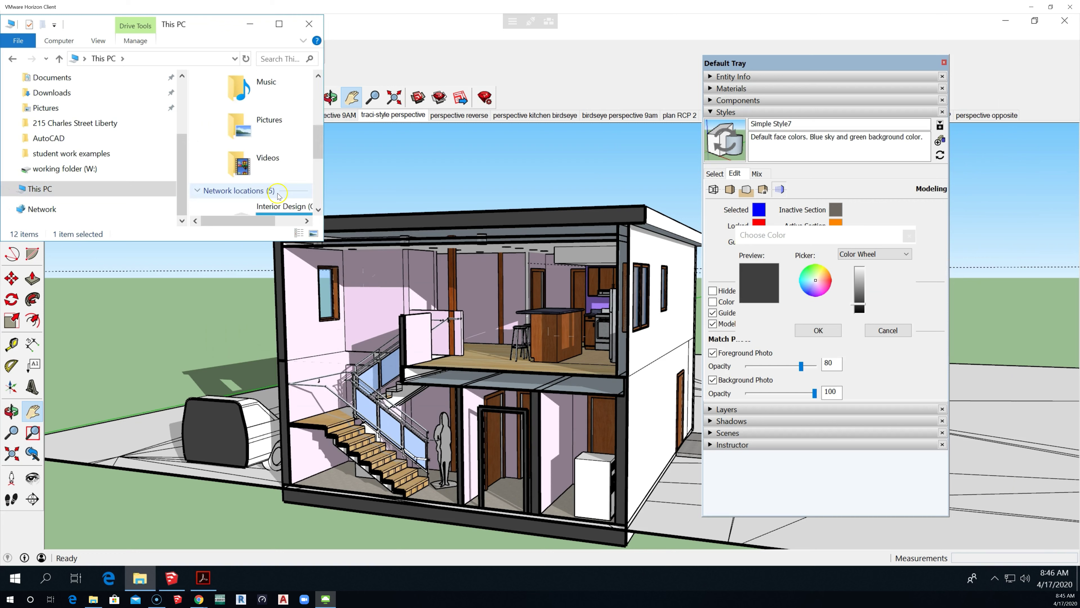
pyautogui.scroll(-3, 278, 196)
pyautogui.click(286, 169)
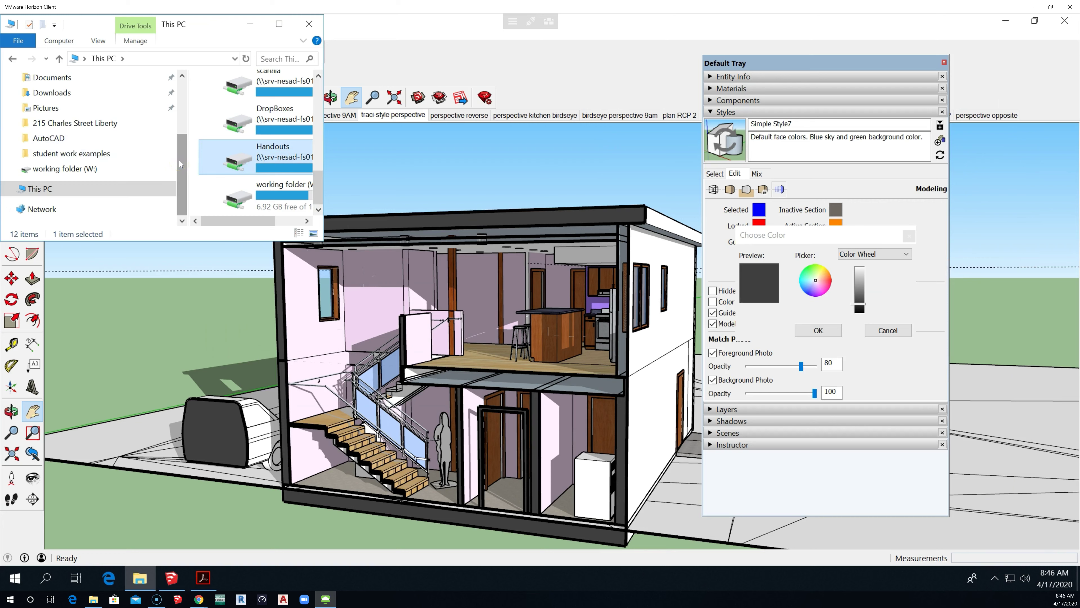
# Step: Reopen This PC, dock its window to half the screen to view all network drives, and return to SketchUp
pyautogui.click(109, 191)
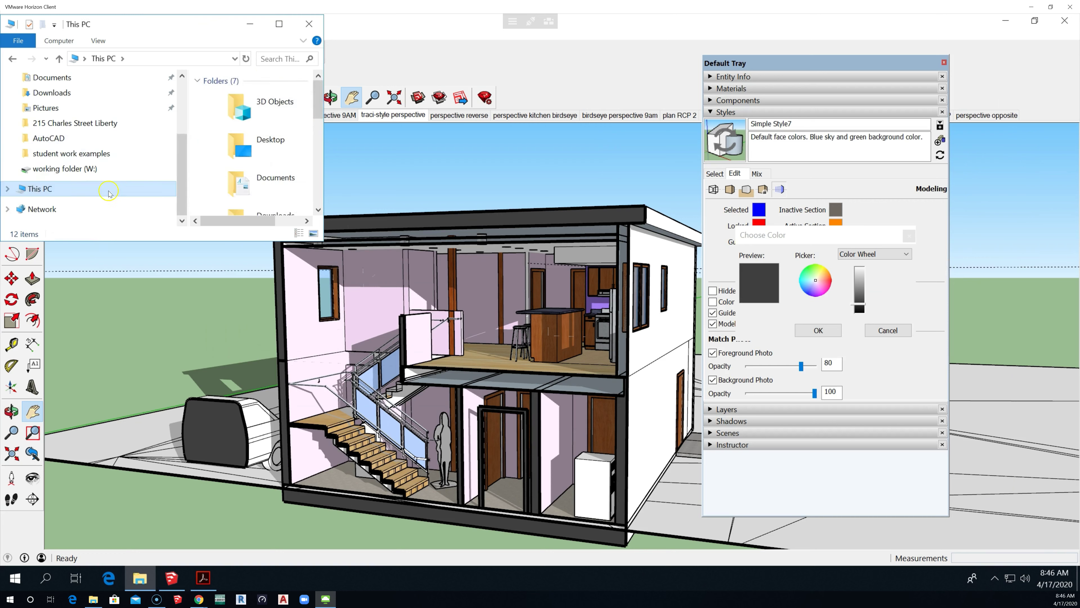
pyautogui.moveTo(317, 111); pyautogui.dragTo(317, 129)
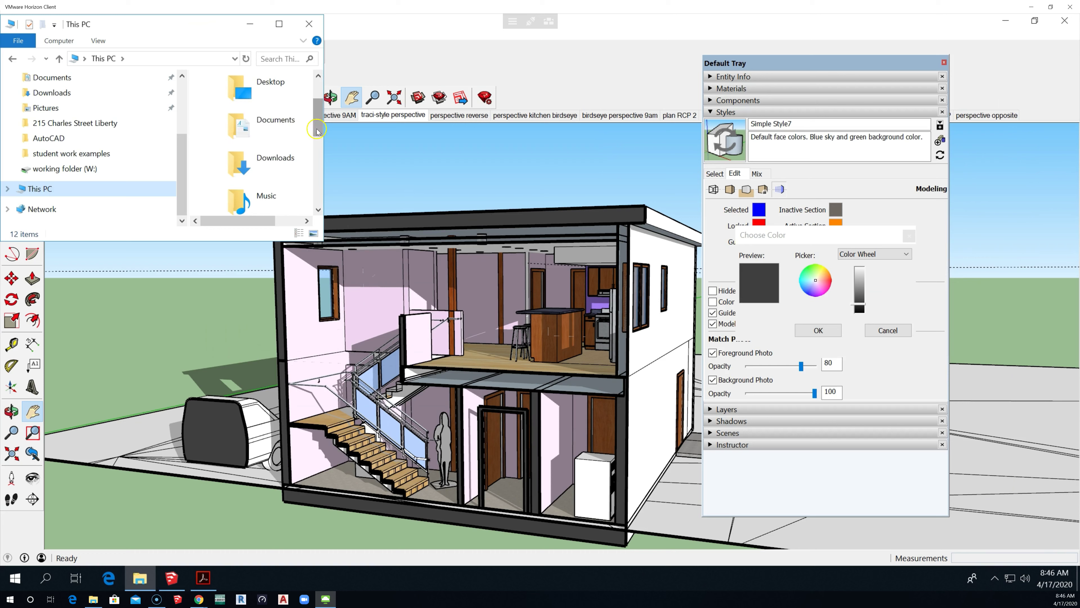
pyautogui.moveTo(320, 130); pyautogui.dragTo(326, 166)
pyautogui.click(327, 198)
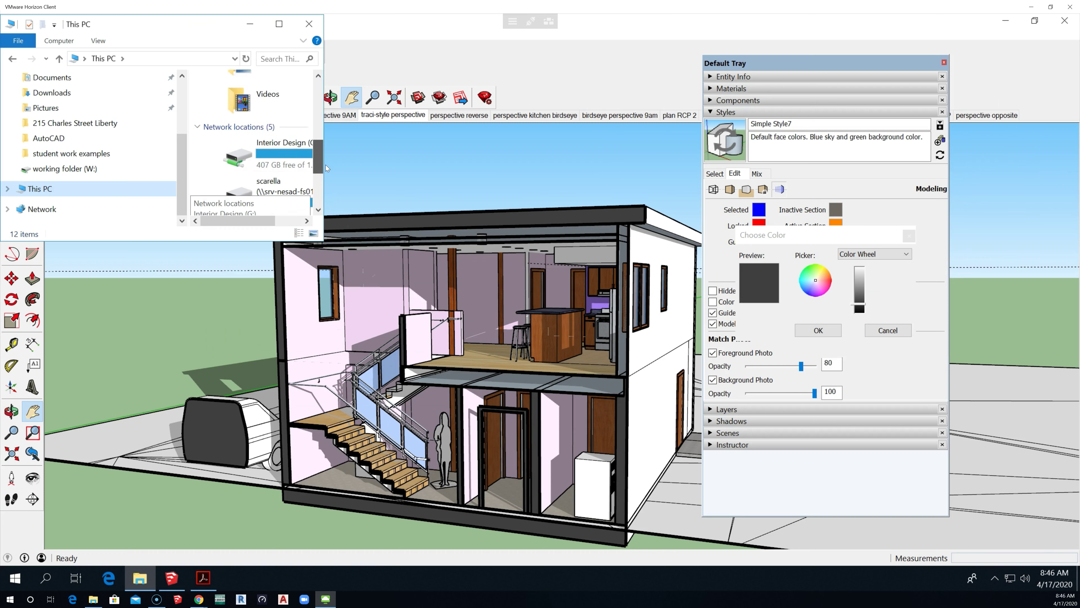
pyautogui.moveTo(180, 31); pyautogui.dragTo(1079, 41)
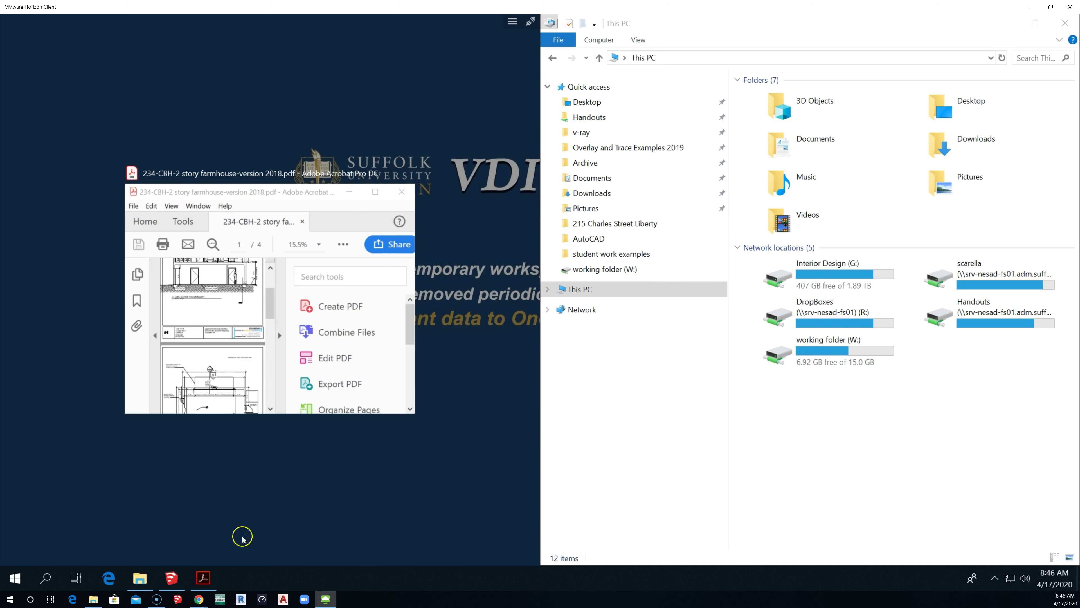
pyautogui.click(180, 581)
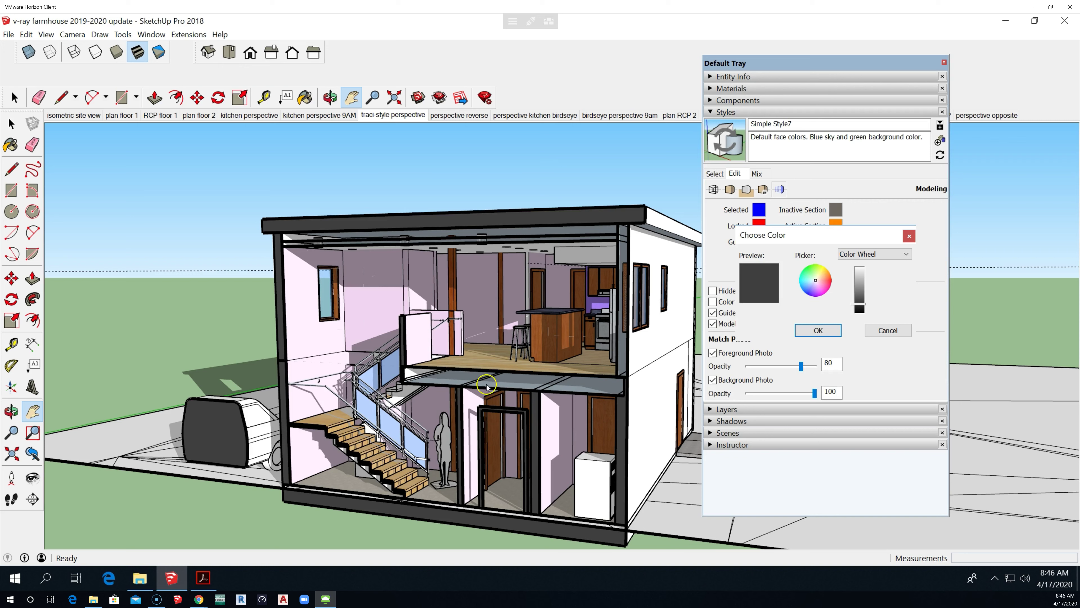
# Step: Set the section fill color to a bright orange using the color wheel and full brightness
pyautogui.click(829, 274)
pyautogui.click(859, 268)
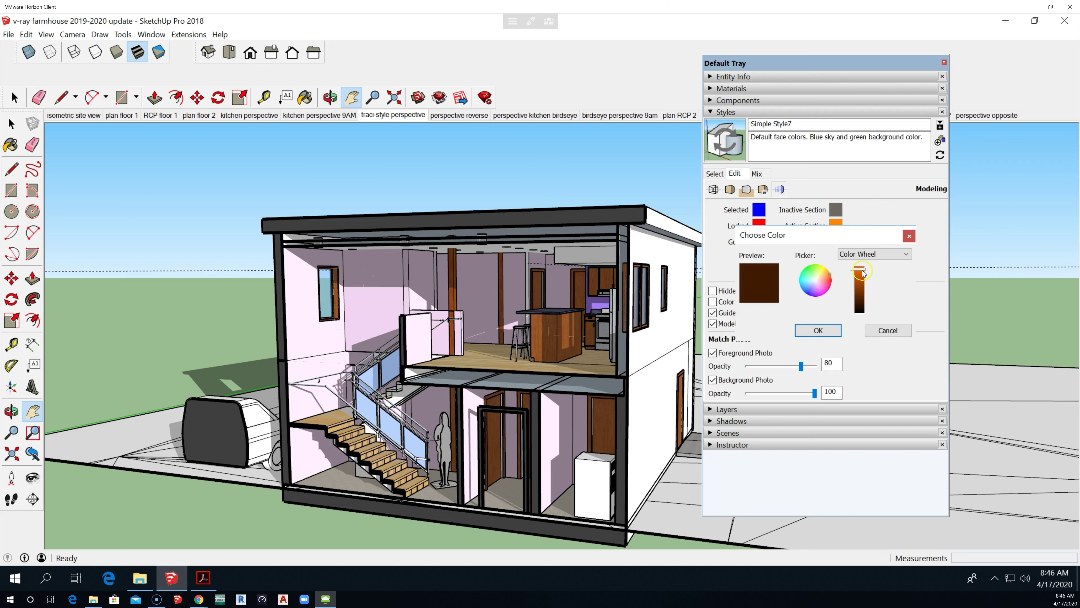
pyautogui.click(836, 331)
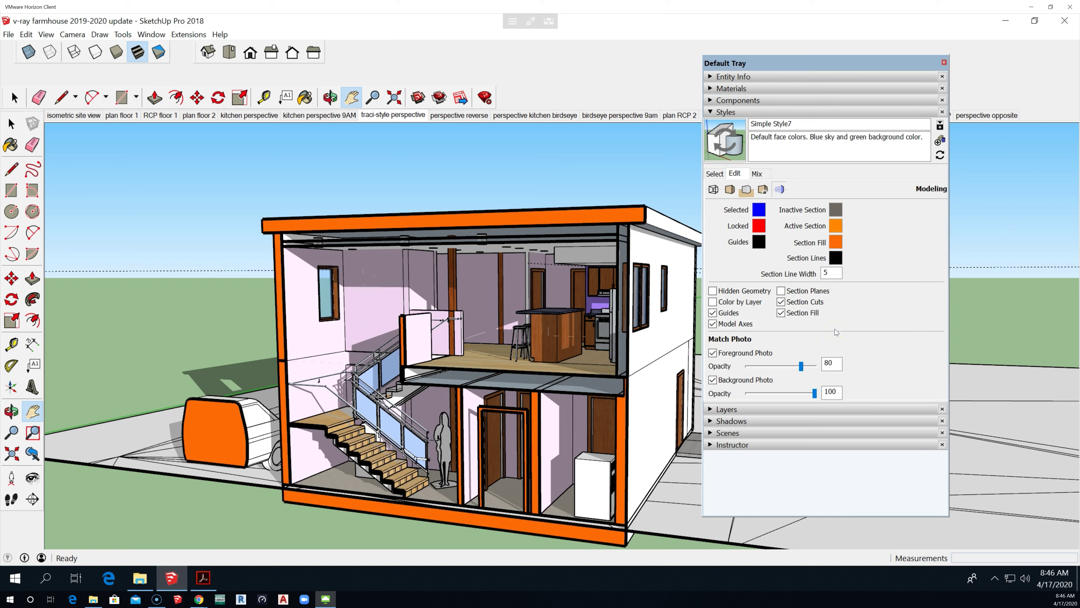
pyautogui.click(832, 332)
pyautogui.click(593, 388)
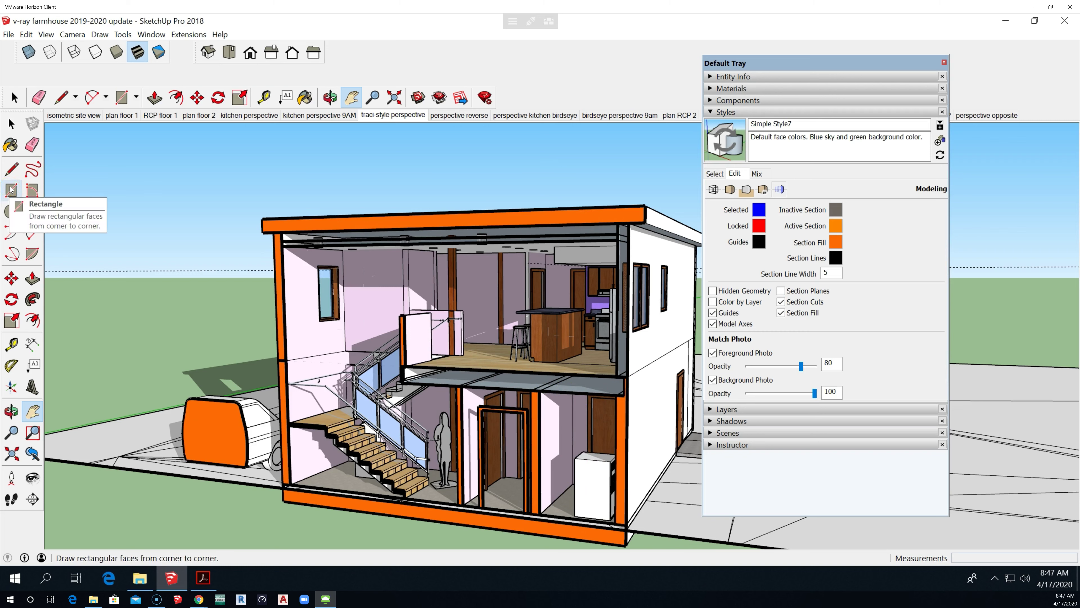
# Step: Set the section line width to 1 while viewing the cut walls and floor slab up close
pyautogui.scroll(-2, 248, 304)
pyautogui.scroll(-1, 246, 291)
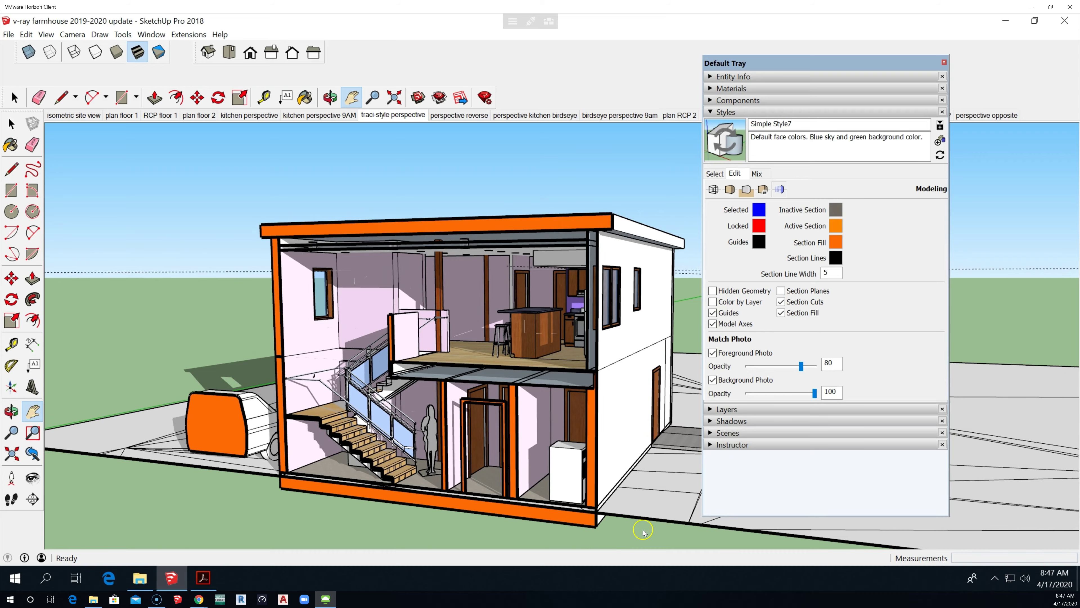
pyautogui.scroll(5, 643, 535)
pyautogui.scroll(3, 626, 524)
pyautogui.scroll(-3, 626, 523)
pyautogui.doubleClick(832, 273)
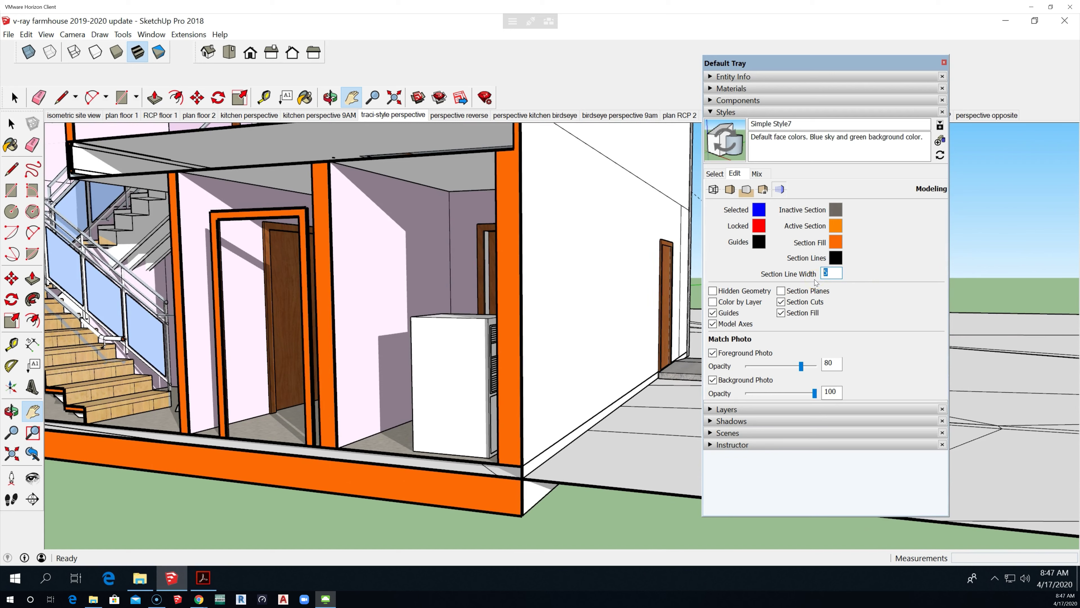
pyautogui.press('Return')
pyautogui.click(812, 297)
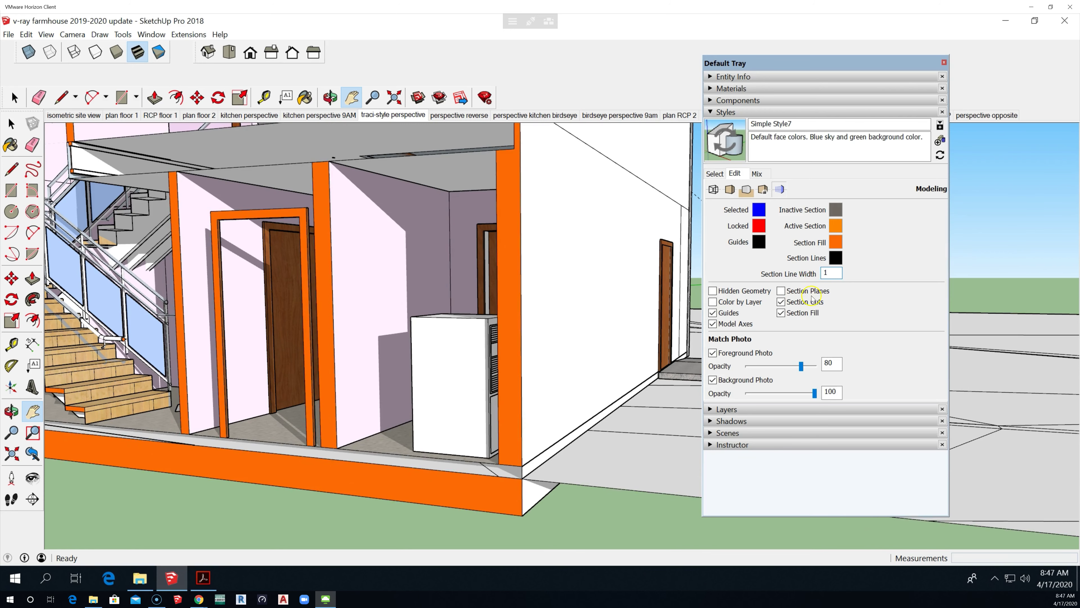
# Step: Set the section line width to 3 and check it on the whole sectioned house
pyautogui.doubleClick(827, 274)
pyautogui.press('Return')
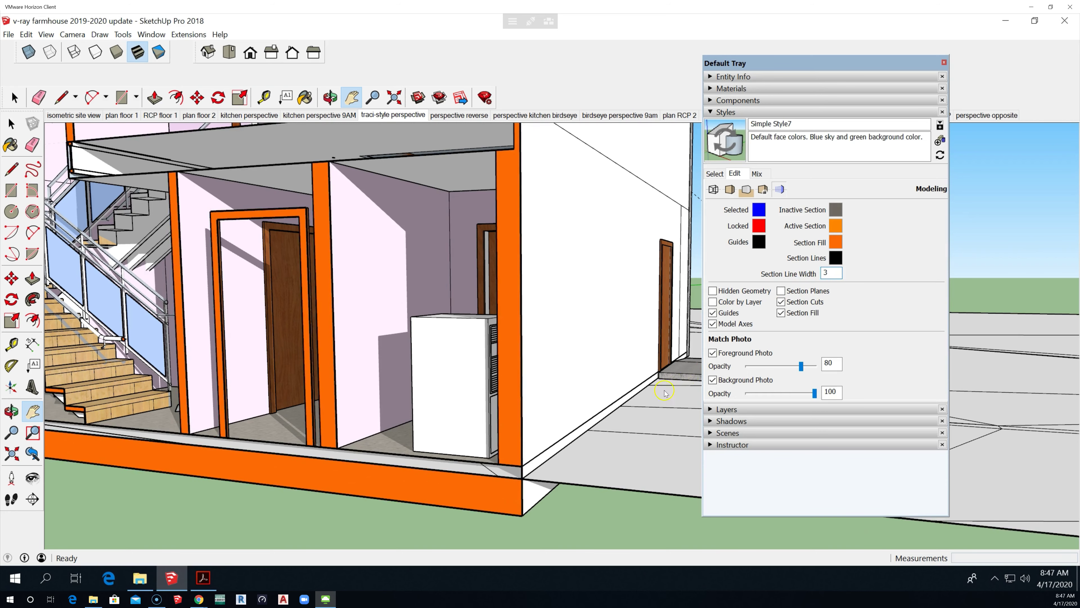
pyautogui.scroll(-3, 581, 522)
pyautogui.scroll(-4, 581, 522)
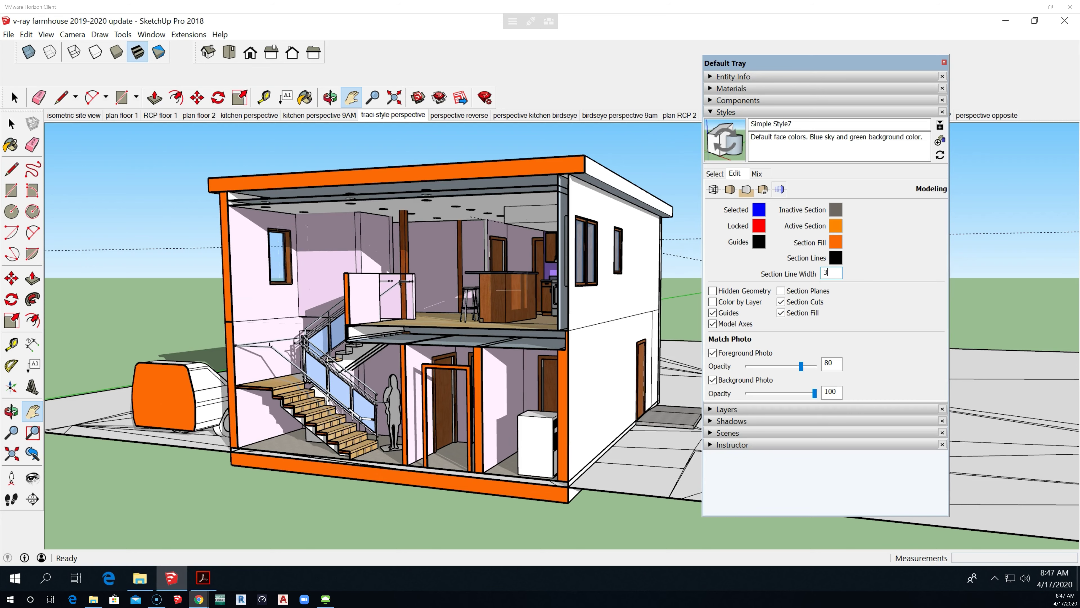
# Step: Switch to Chrome, examine the red-filled section perspective on the LTL Architects Office Building page, and return to SketchUp
pyautogui.click(198, 599)
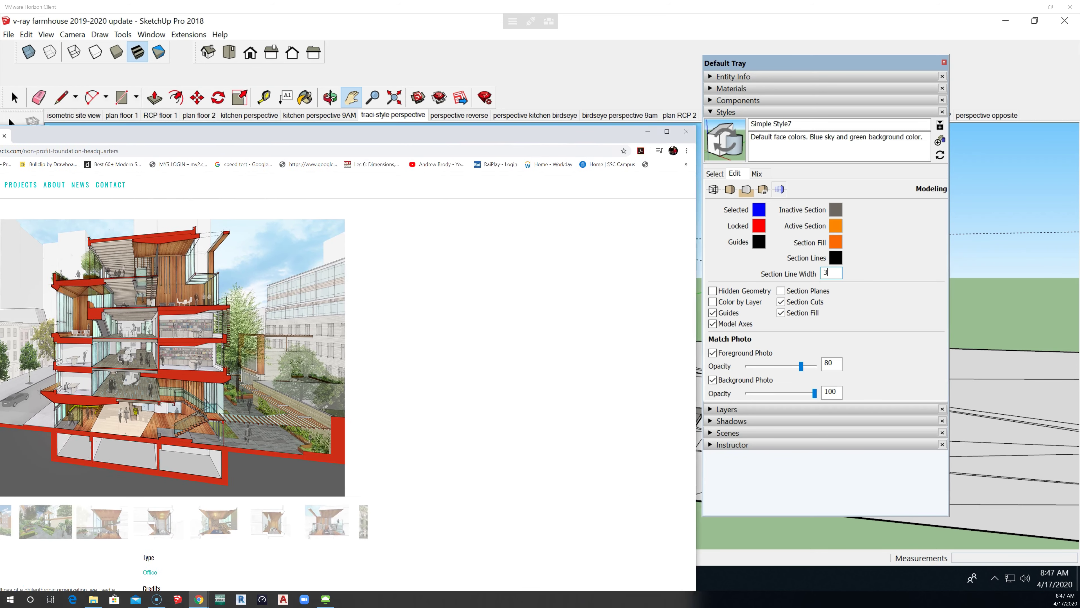
pyautogui.moveTo(15, 116)
pyautogui.mouseDown()
pyautogui.moveTo(176, 98)
pyautogui.moveTo(416, 99)
pyautogui.mouseUp()
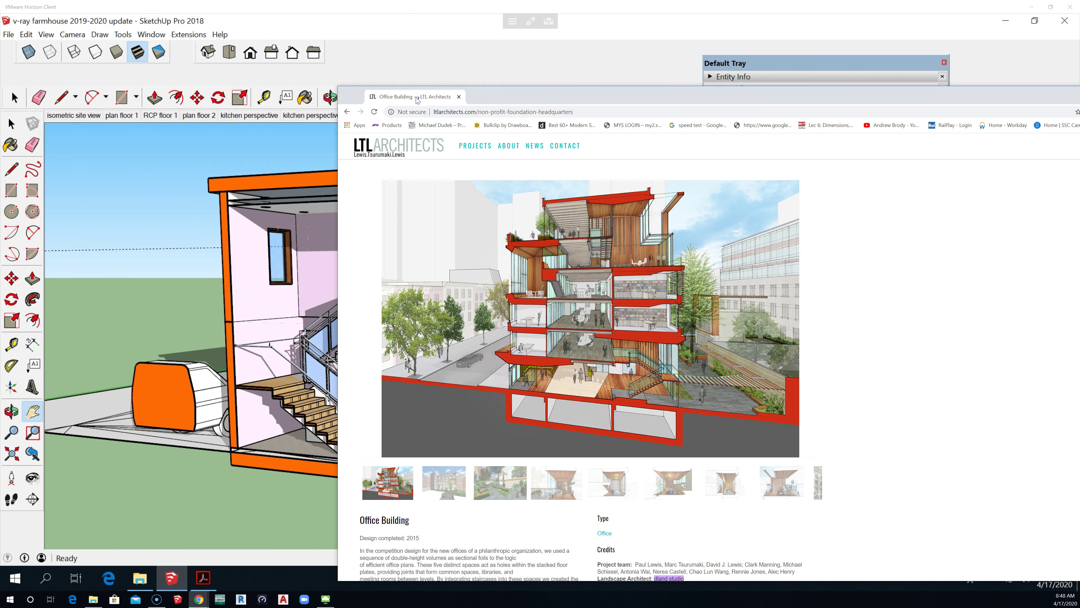
pyautogui.moveTo(416, 99); pyautogui.dragTo(318, 97)
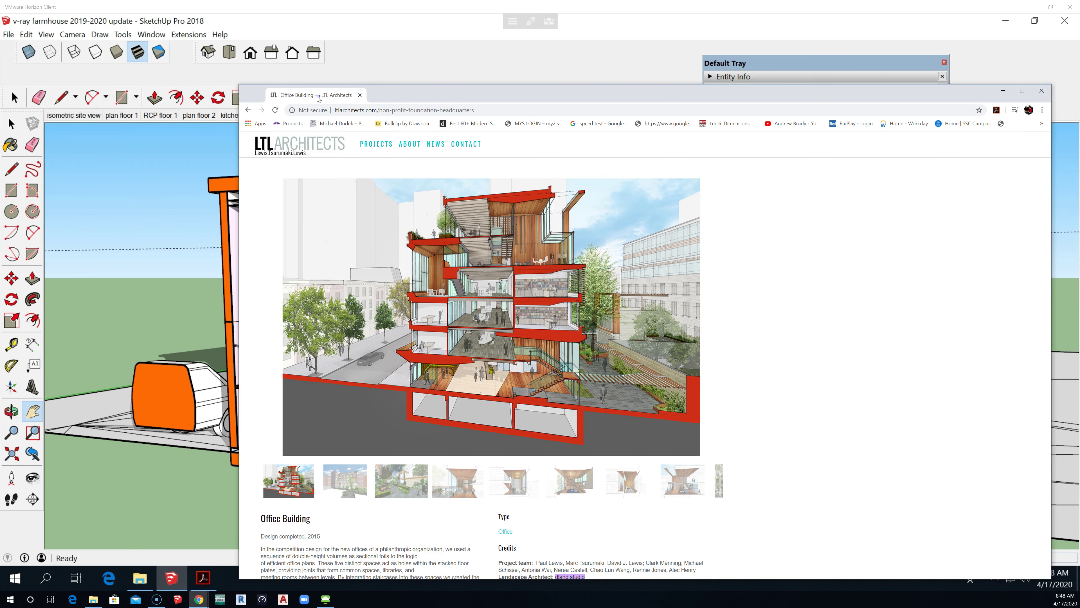
pyautogui.moveTo(317, 98); pyautogui.dragTo(506, 116)
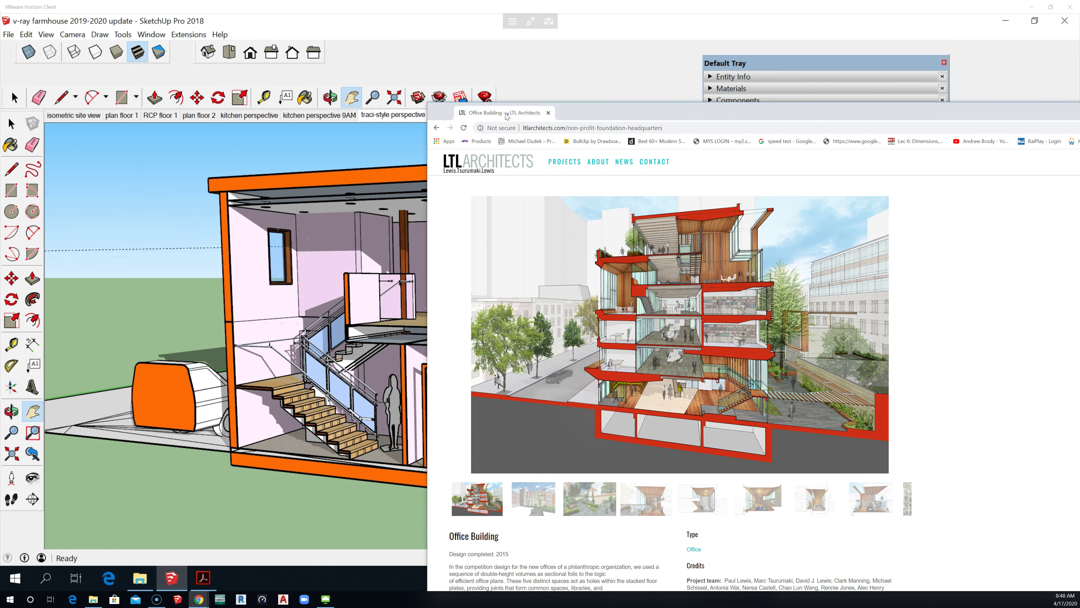
pyautogui.moveTo(507, 116); pyautogui.dragTo(505, 116)
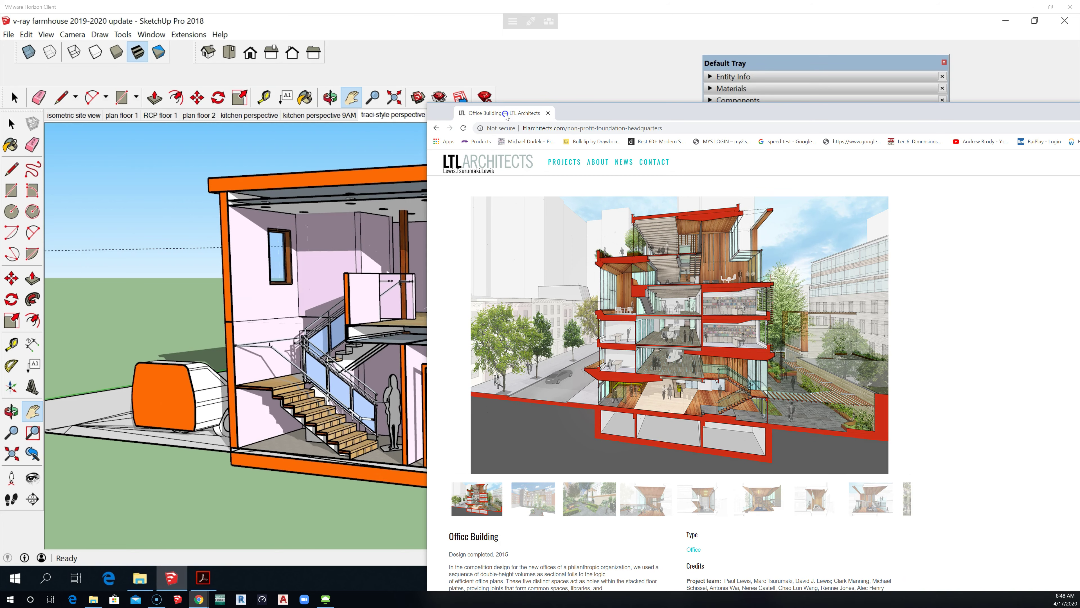
pyautogui.doubleClick(506, 116)
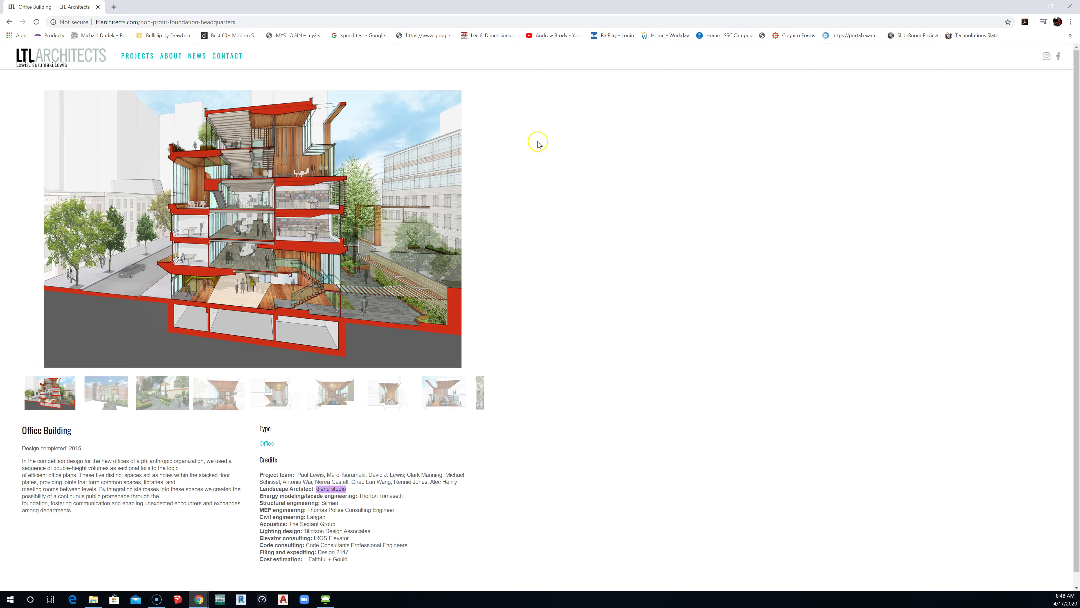
pyautogui.click(1050, 7)
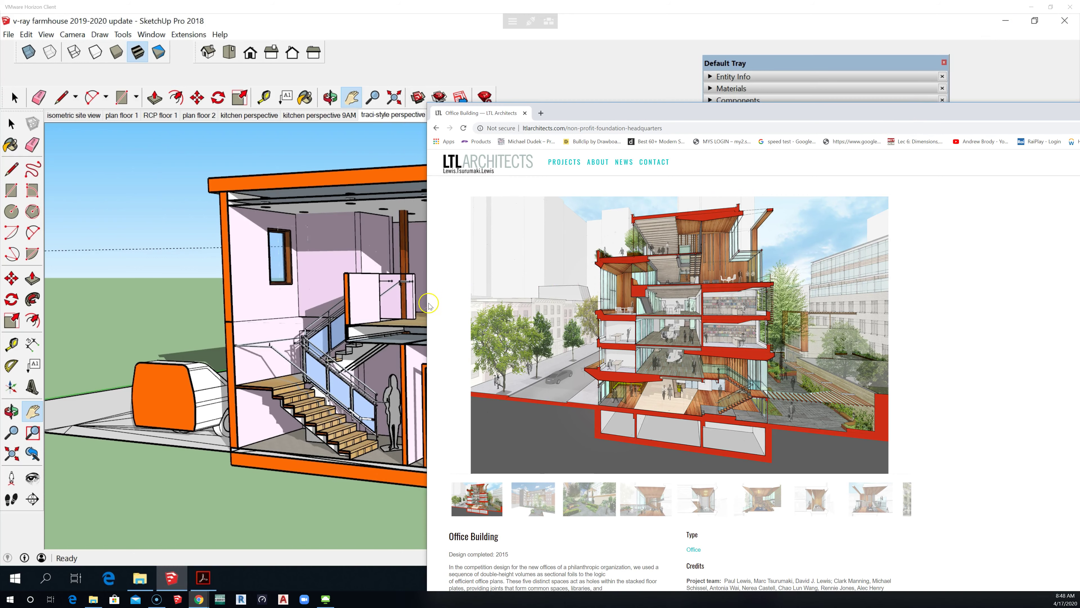
pyautogui.click(637, 14)
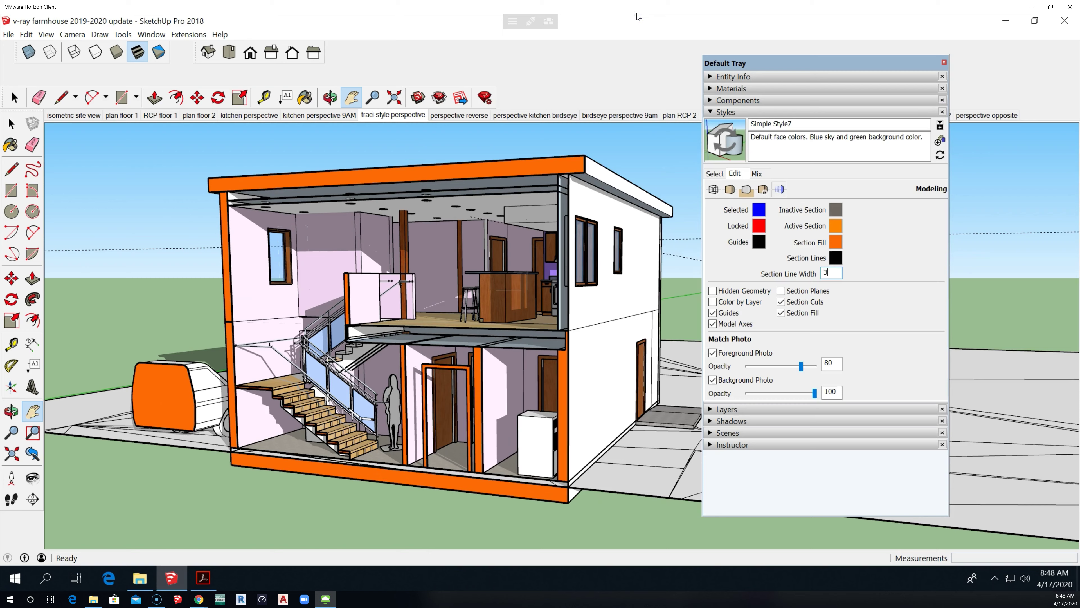
# Step: Switch to Google Chrome on the remote desktop
pyautogui.click(181, 600)
pyautogui.moveTo(199, 602)
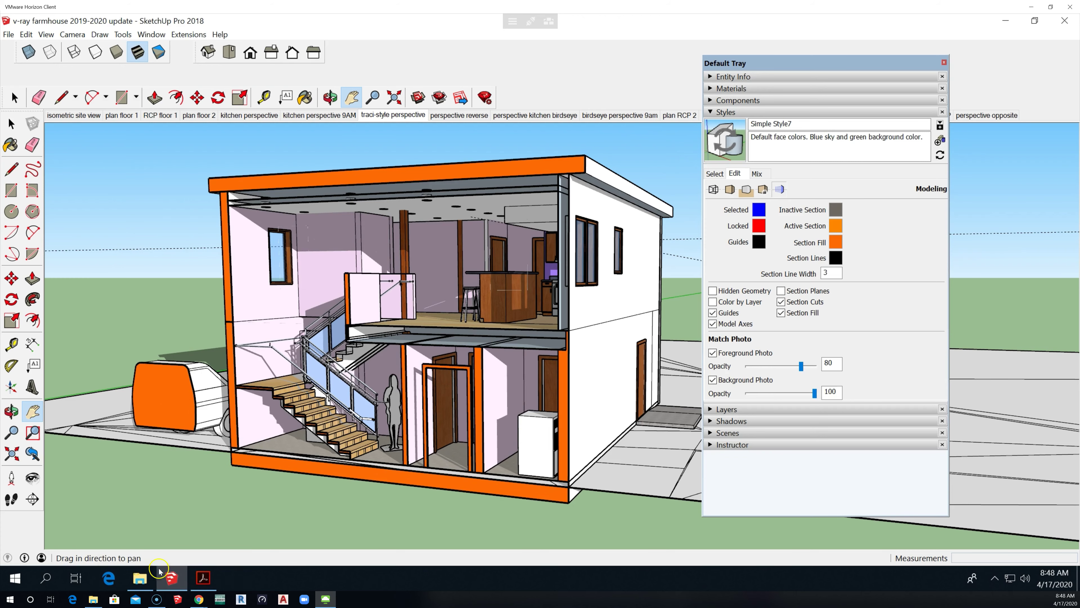
pyautogui.click(19, 577)
pyautogui.scroll(-10, 132, 398)
pyautogui.scroll(-2, 132, 404)
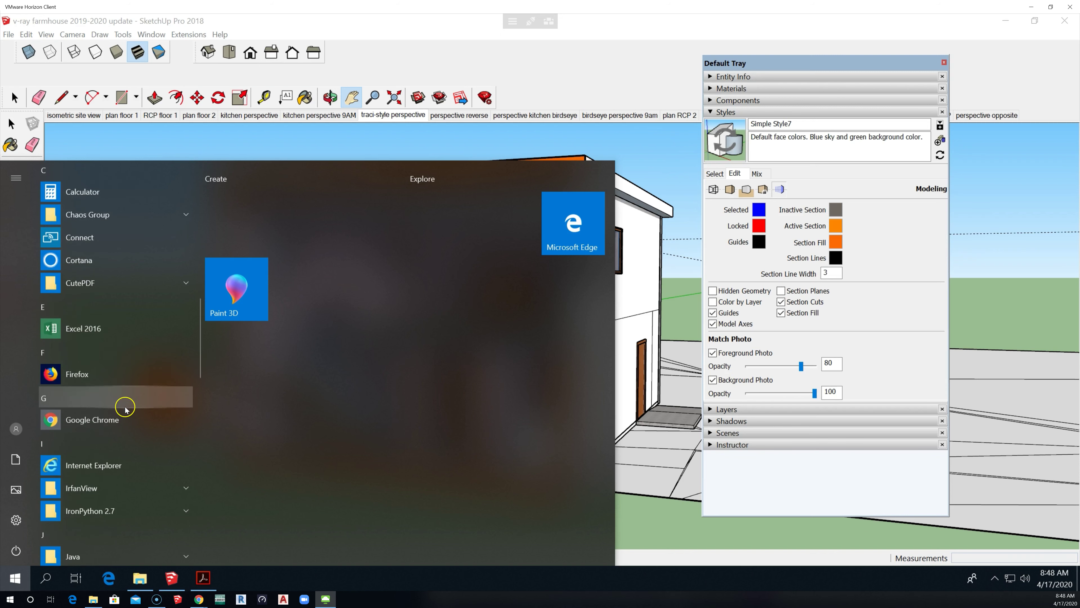
pyautogui.click(98, 423)
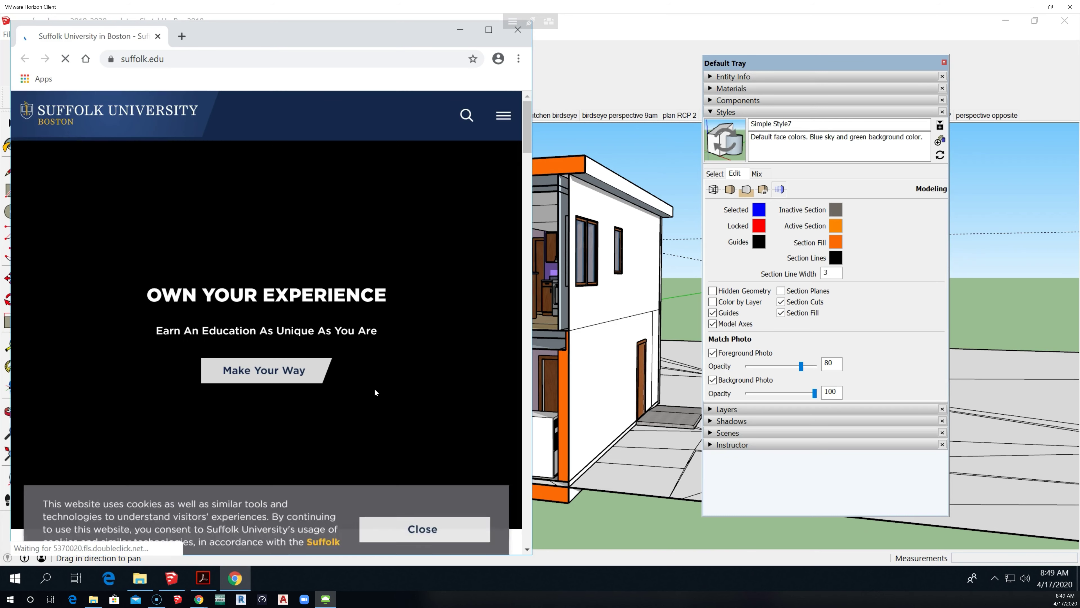
# Step: Search the web for "ltl architects" and open the firm's website
pyautogui.click(219, 66)
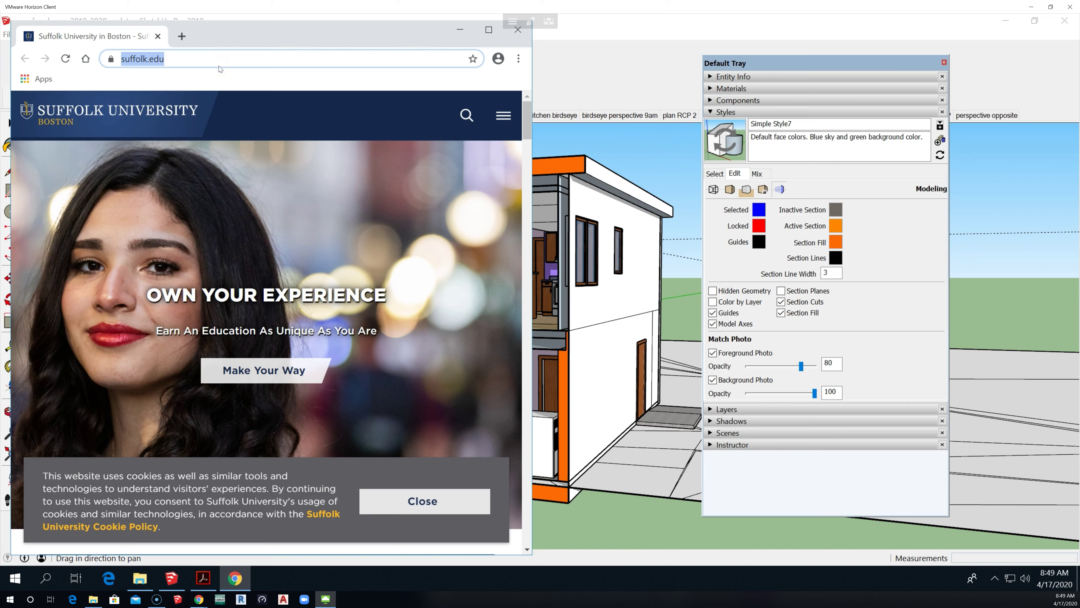
pyautogui.write('ltl ')
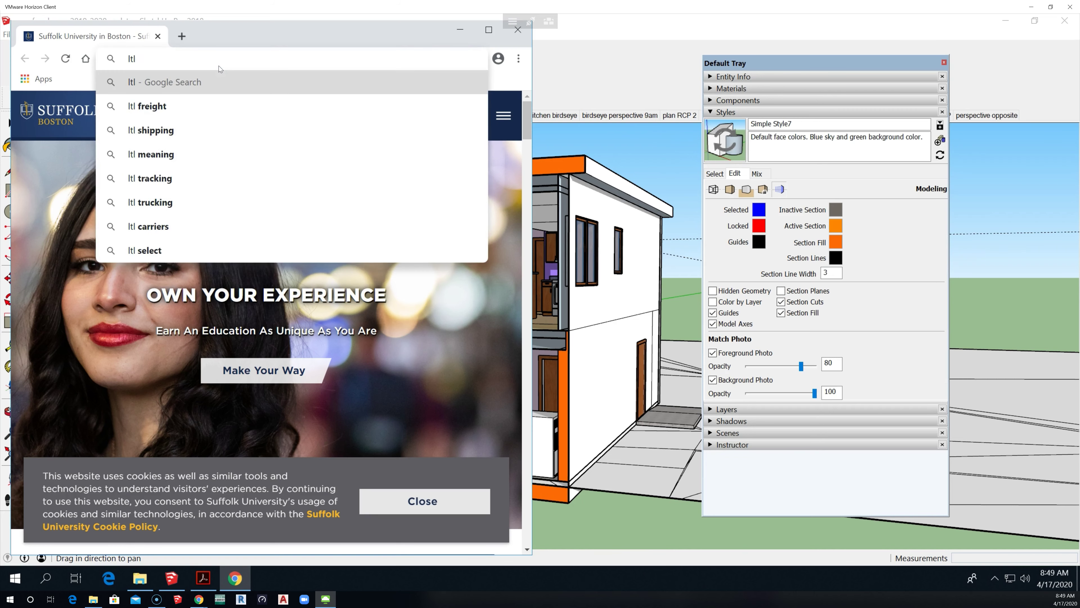
pyautogui.write('architects')
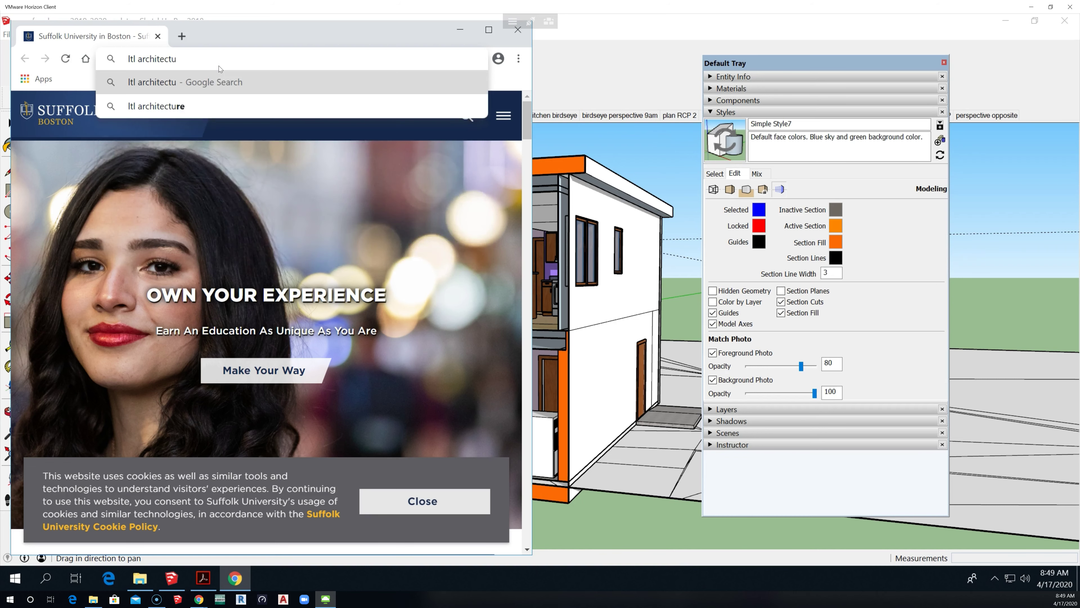
pyautogui.press('Return')
pyautogui.click(178, 225)
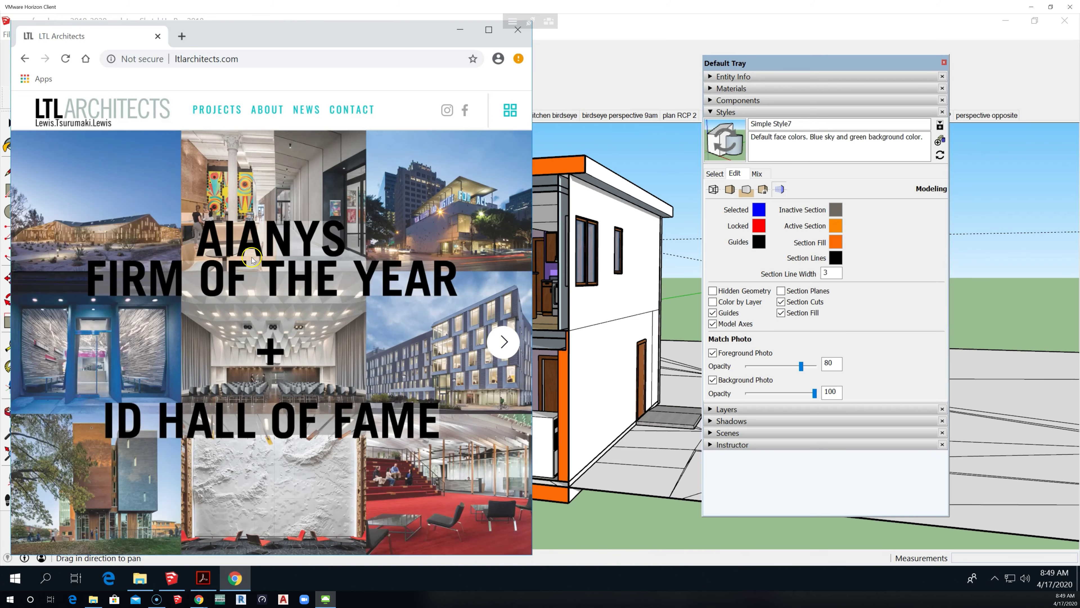
# Step: Save the Office Building section perspective image as 1501_Web_04 in the working folder (W:) and close the browser to return to SketchUp
pyautogui.moveTo(211, 117)
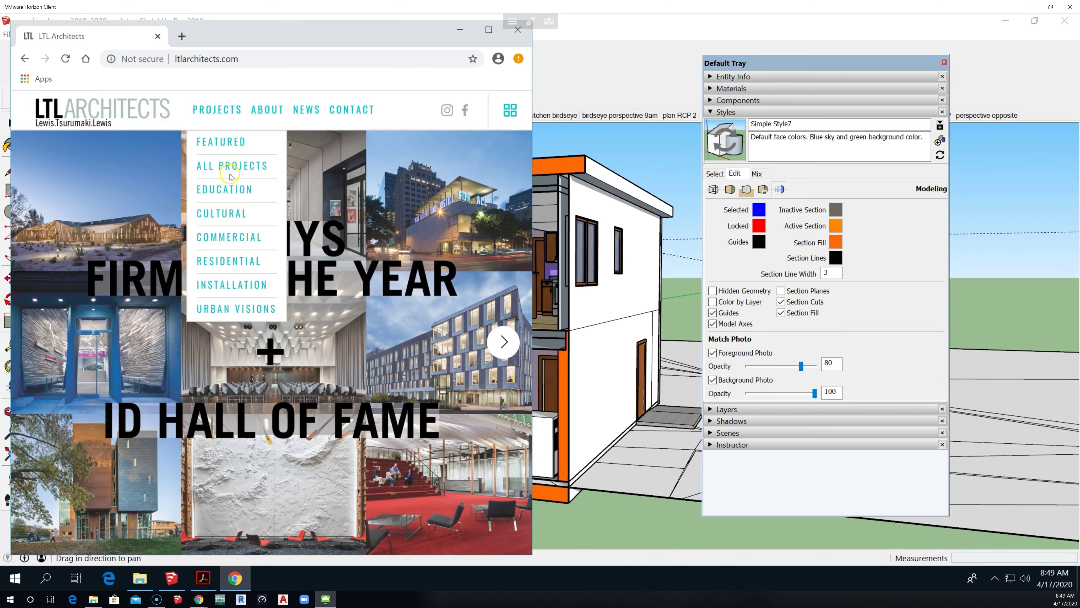
pyautogui.click(223, 241)
pyautogui.click(264, 264)
pyautogui.rightClick(264, 281)
pyautogui.click(302, 311)
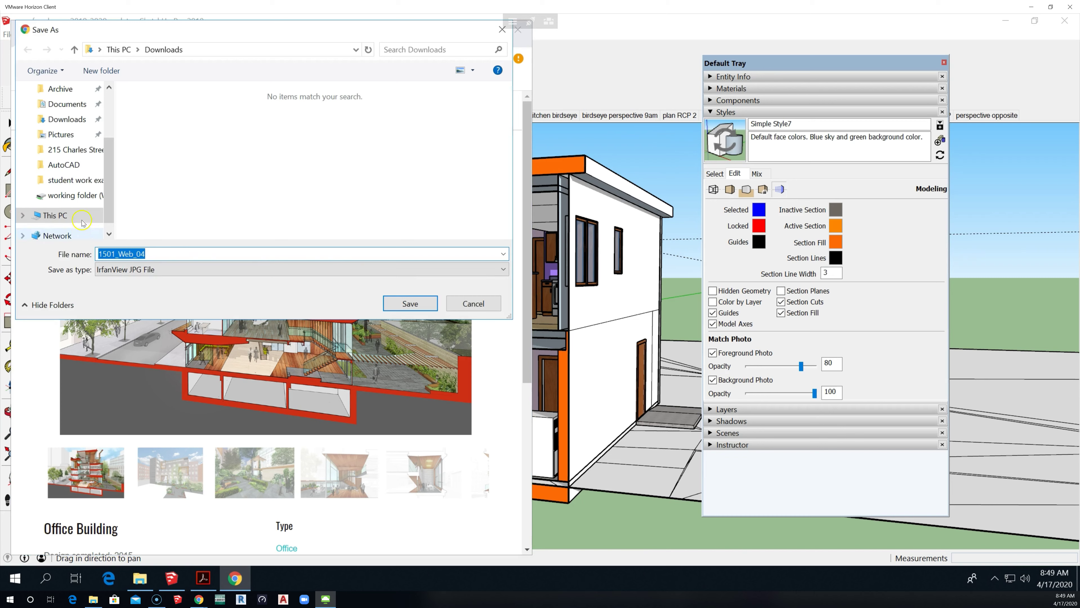
pyautogui.click(79, 199)
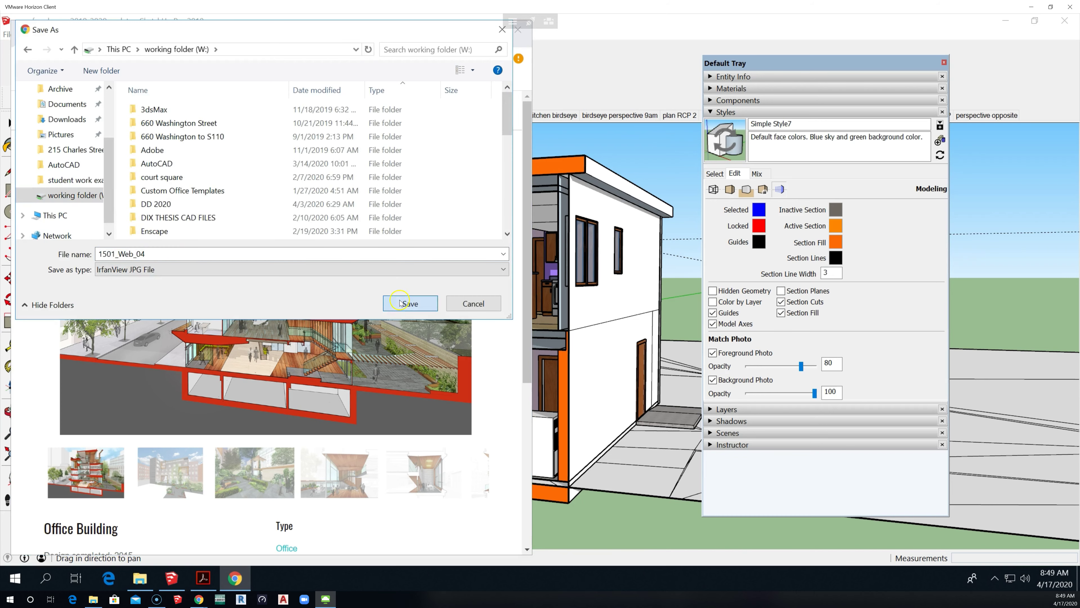
pyautogui.press('Return')
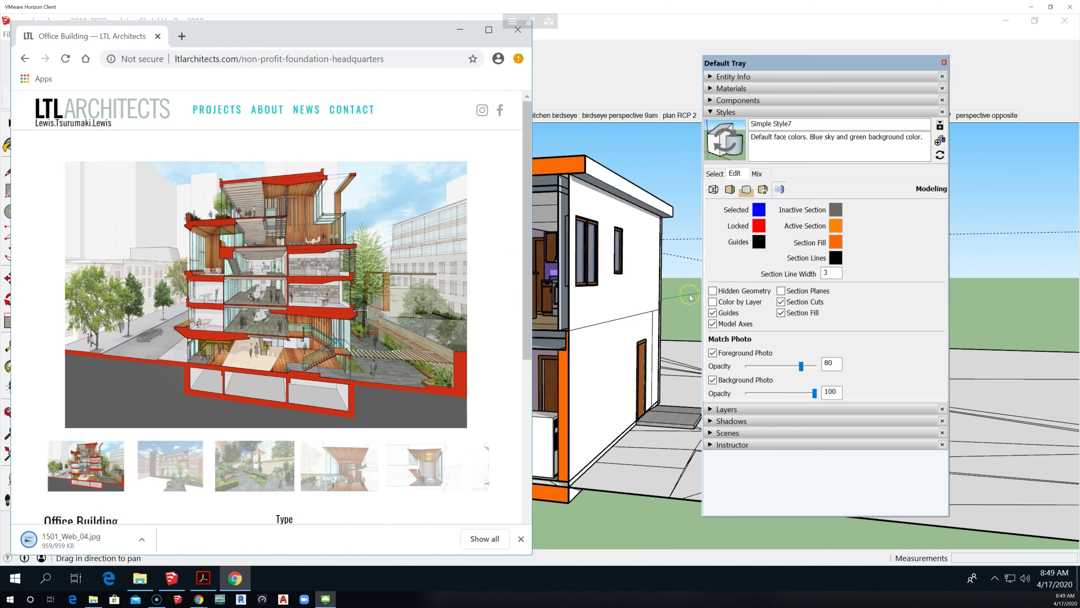
pyautogui.click(518, 38)
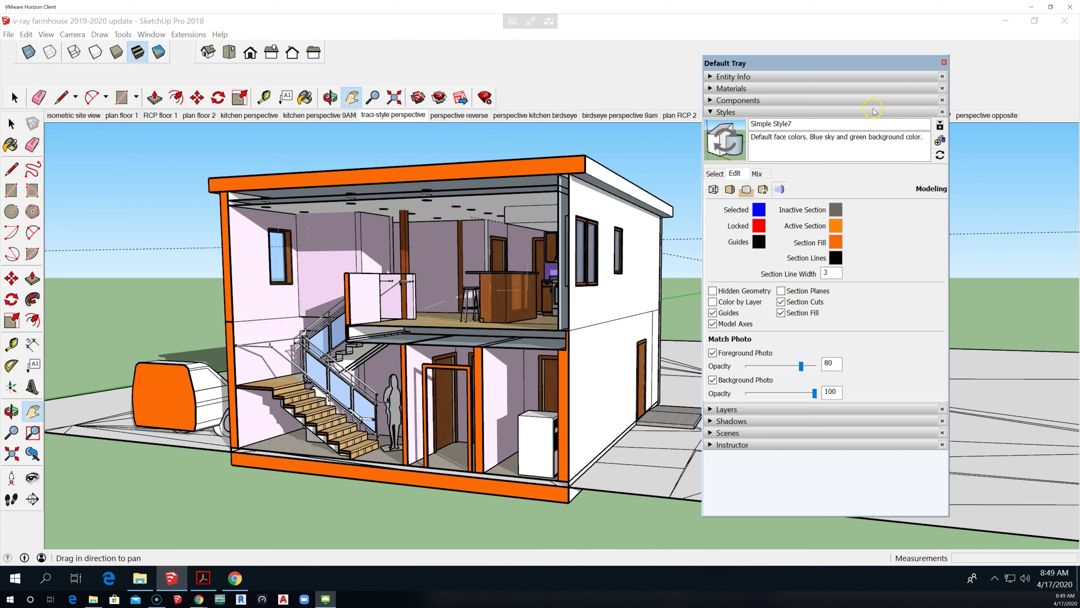
# Step: Examine the Mix options and the edge and face settings of the current style
pyautogui.moveTo(815, 63)
pyautogui.mouseDown()
pyautogui.moveTo(975, 256)
pyautogui.moveTo(907, 207)
pyautogui.moveTo(902, 50)
pyautogui.mouseUp()
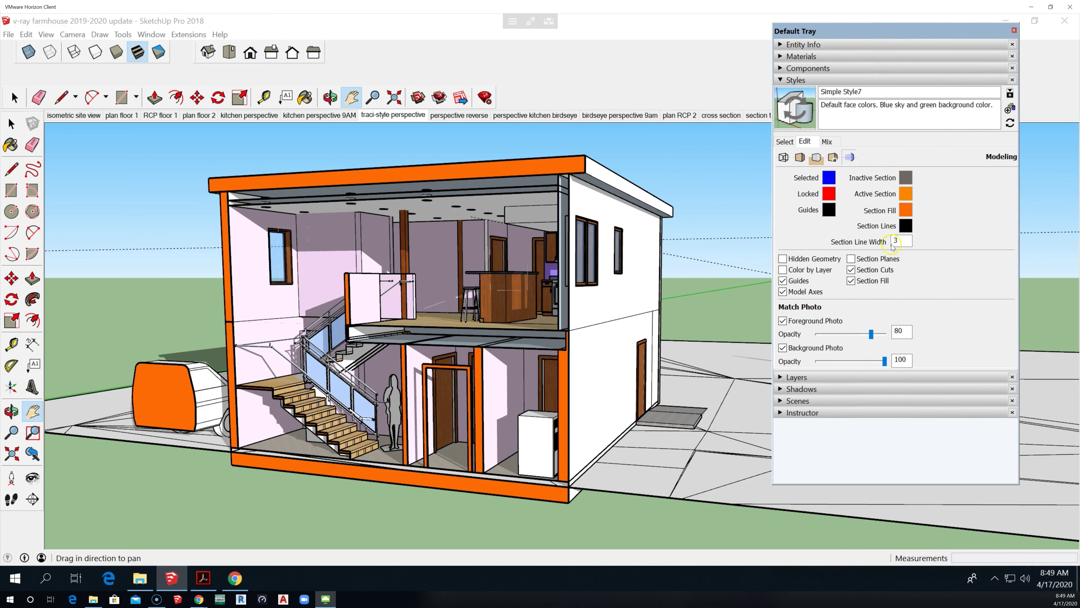
pyautogui.click(826, 142)
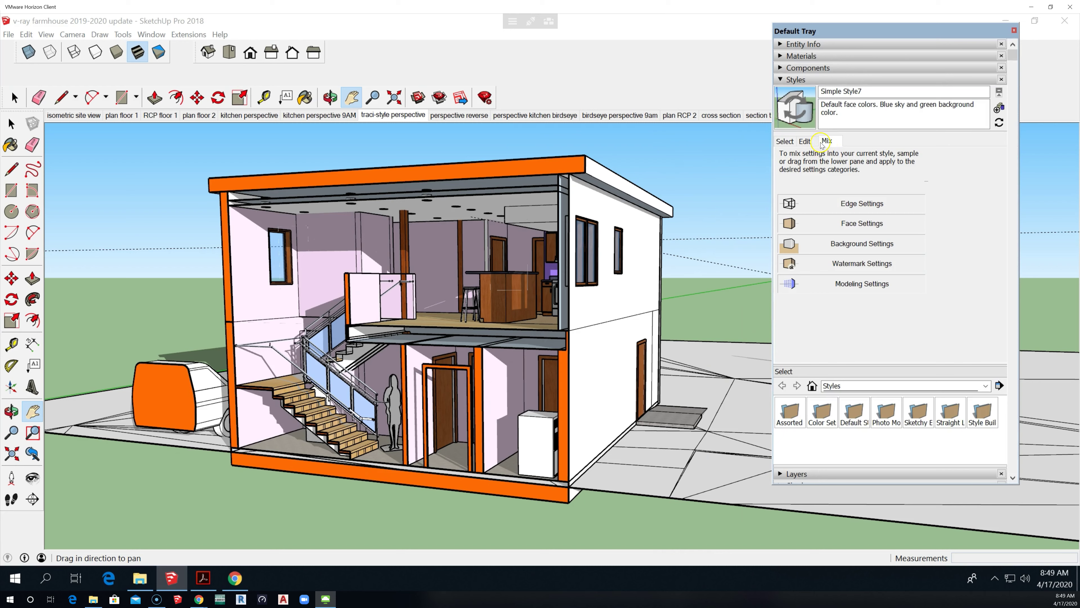
pyautogui.click(805, 142)
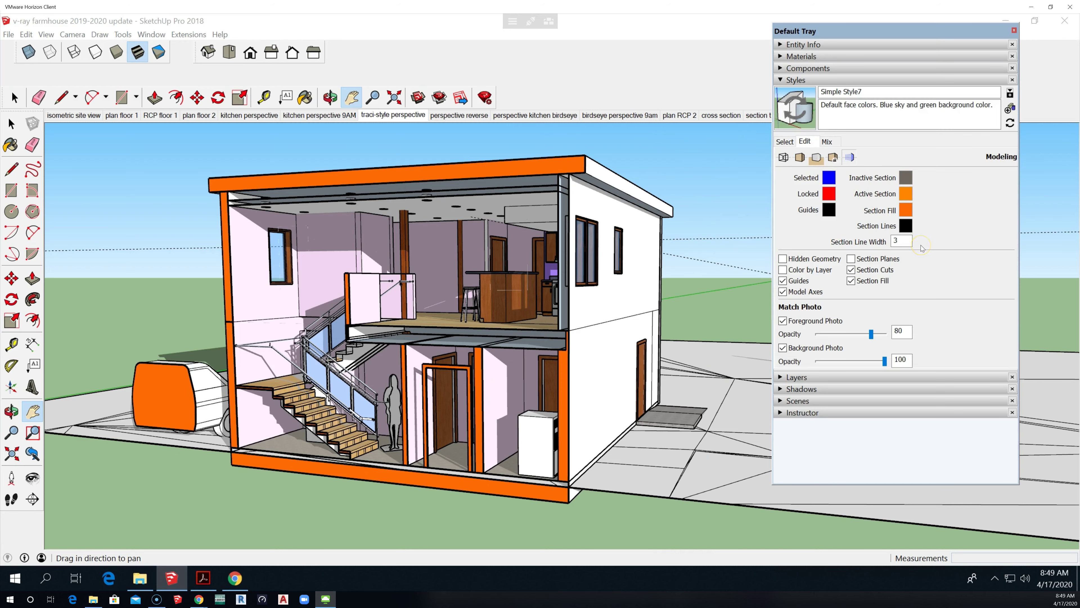
pyautogui.click(783, 159)
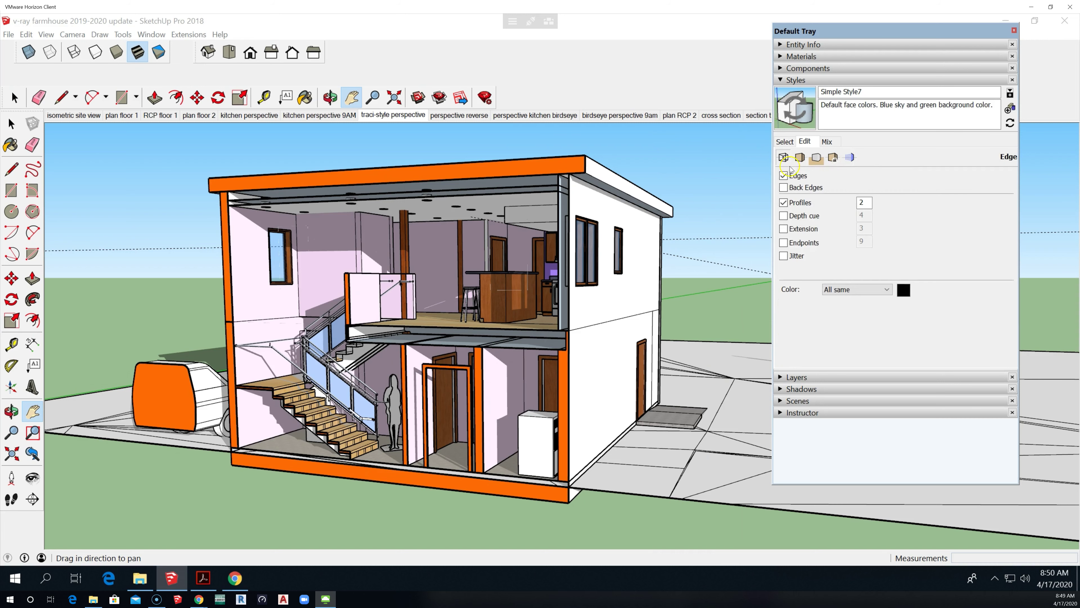
pyautogui.click(800, 158)
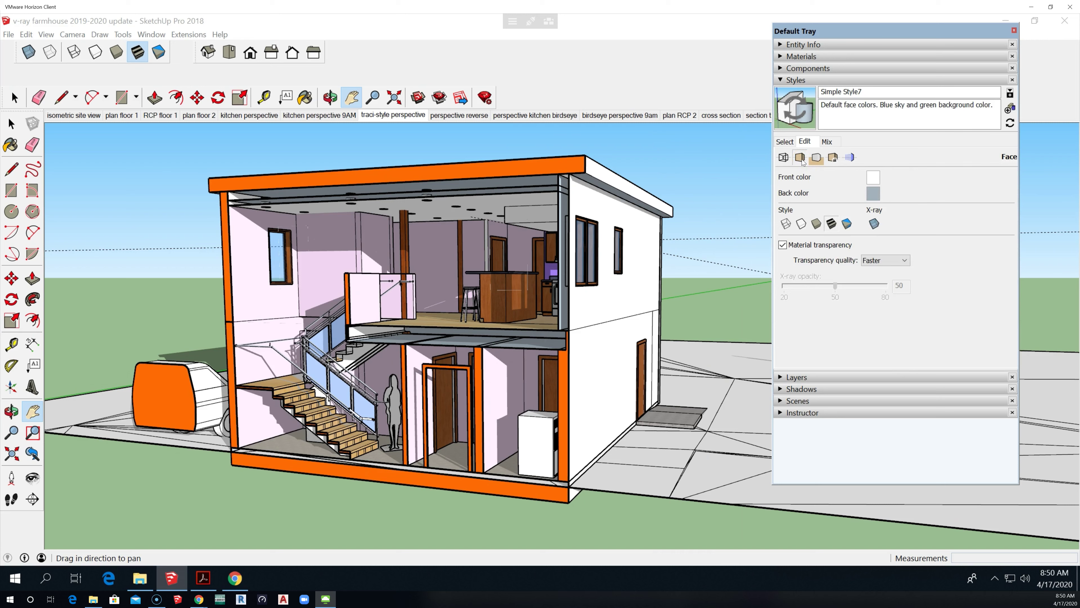
pyautogui.click(868, 197)
pyautogui.click(865, 198)
# Step: Try the style's background without the sky and turn the sky back on
pyautogui.click(817, 158)
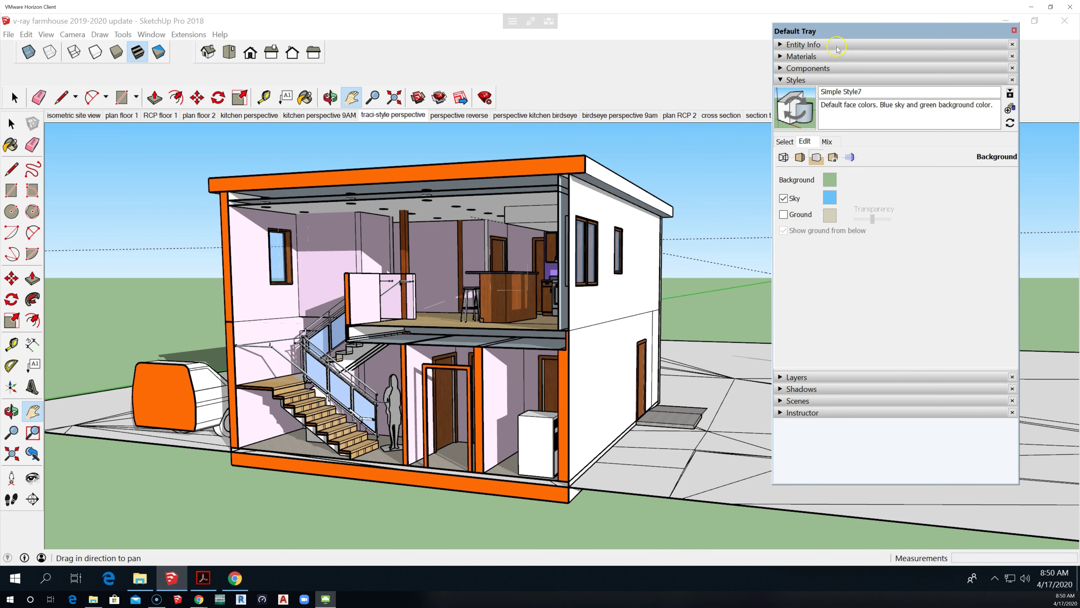
pyautogui.moveTo(837, 32)
pyautogui.mouseDown()
pyautogui.moveTo(877, 128)
pyautogui.moveTo(826, 257)
pyautogui.moveTo(861, 201)
pyautogui.mouseUp()
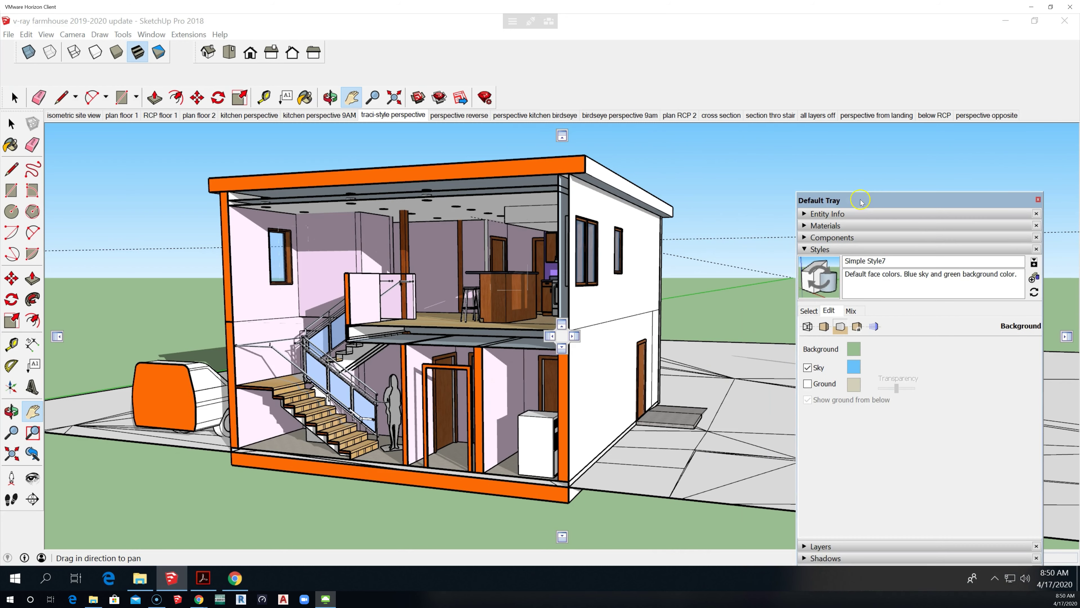
pyautogui.click(809, 368)
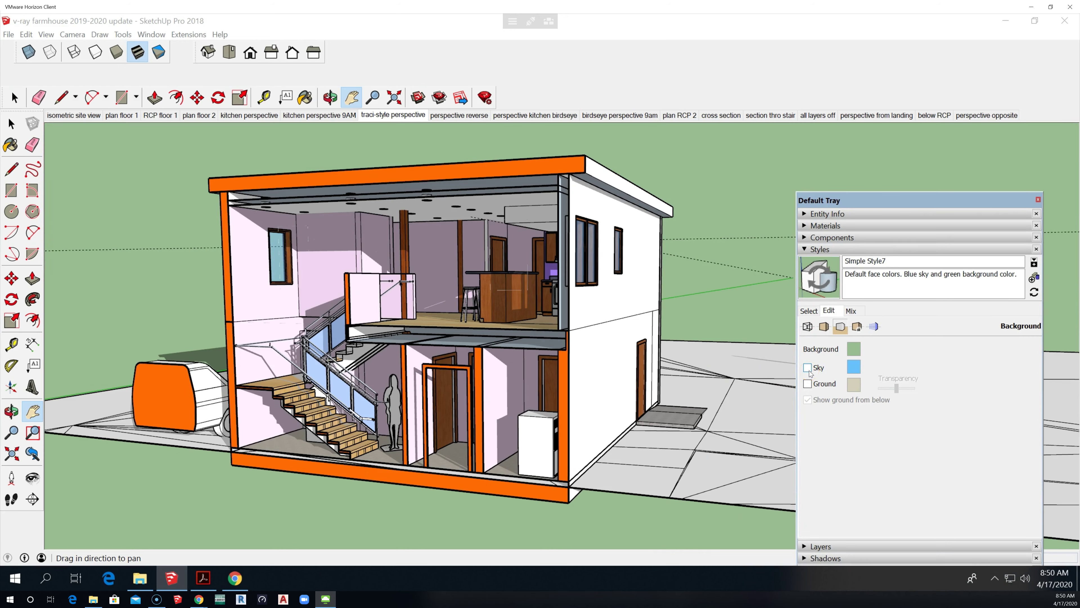
pyautogui.click(808, 368)
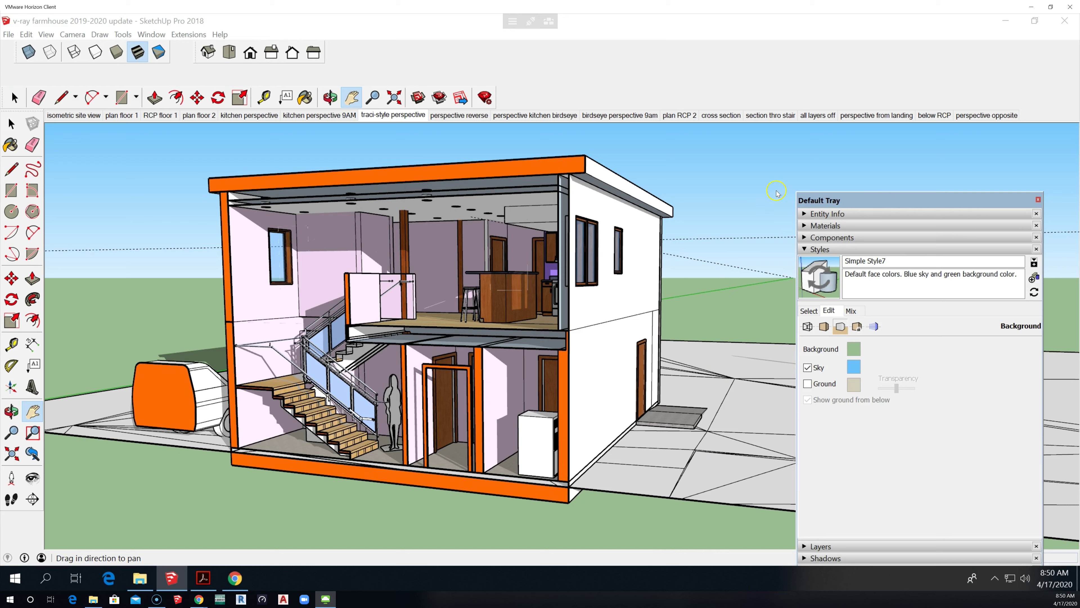
pyautogui.moveTo(862, 200); pyautogui.dragTo(854, 44)
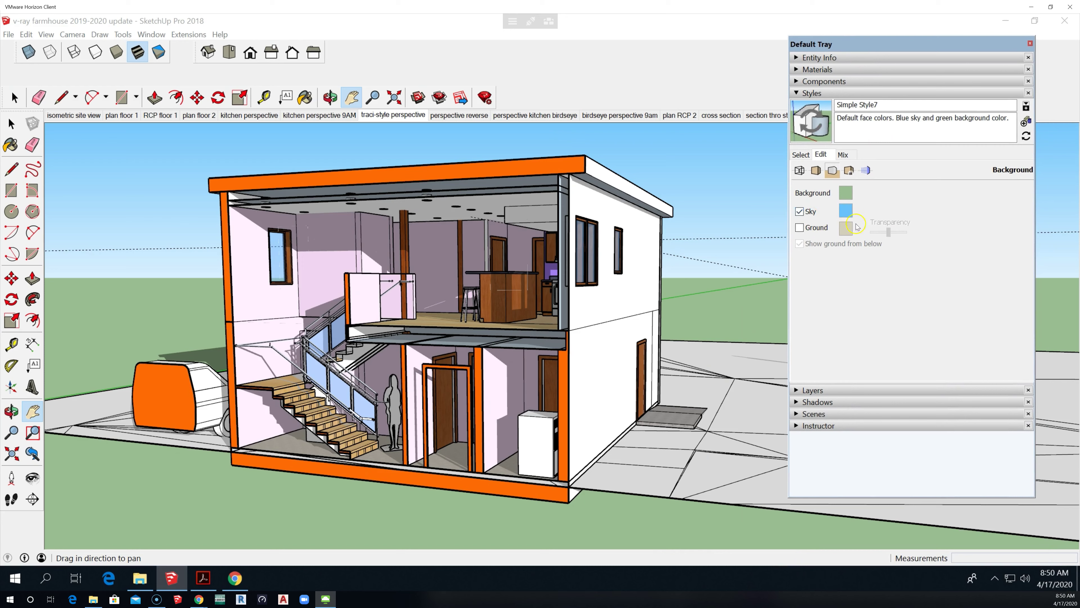
# Step: Turn off the sky in the style and open the background color for editing with the RGB picker
pyautogui.click(800, 211)
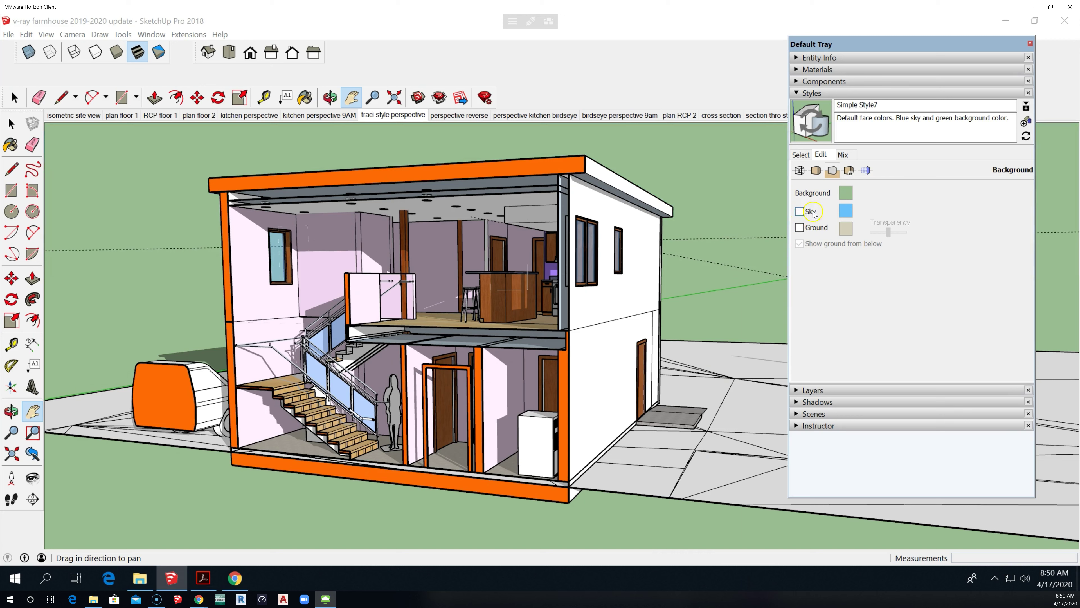
pyautogui.click(846, 196)
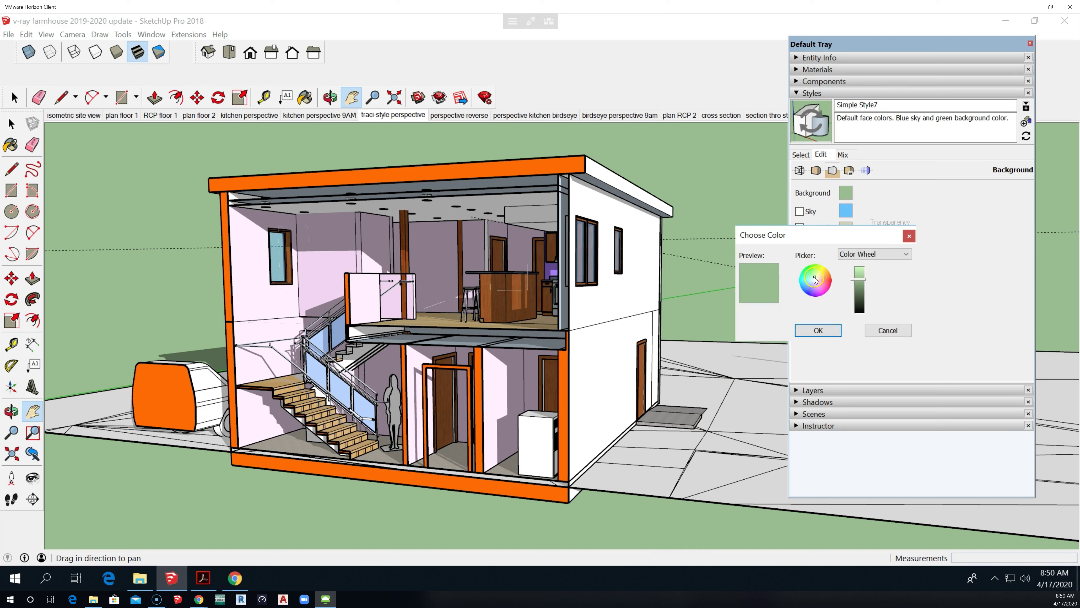
pyautogui.click(866, 256)
pyautogui.click(866, 263)
pyautogui.click(816, 281)
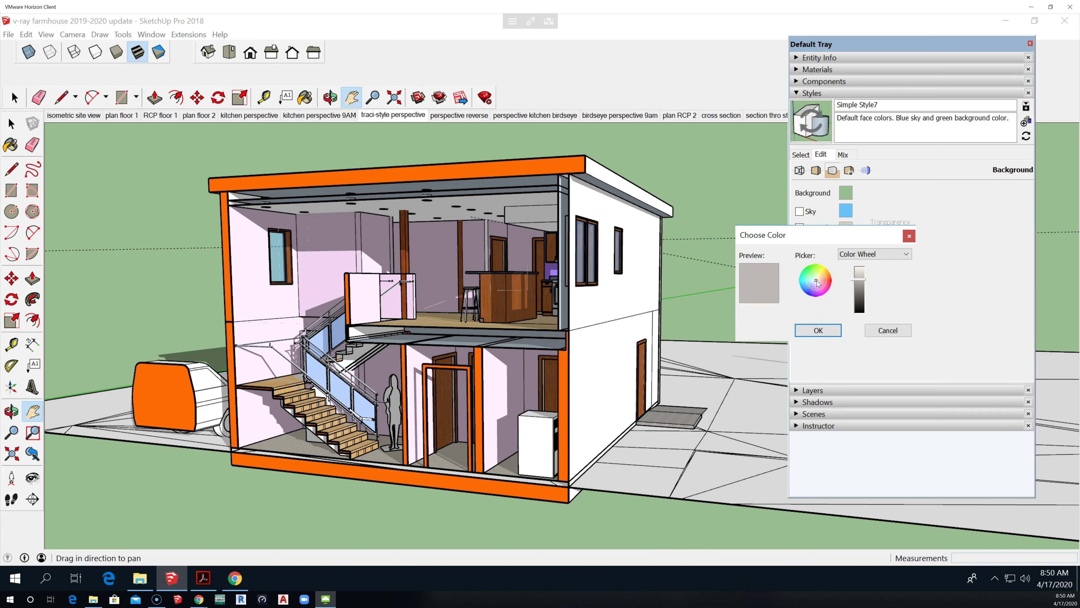
pyautogui.click(863, 256)
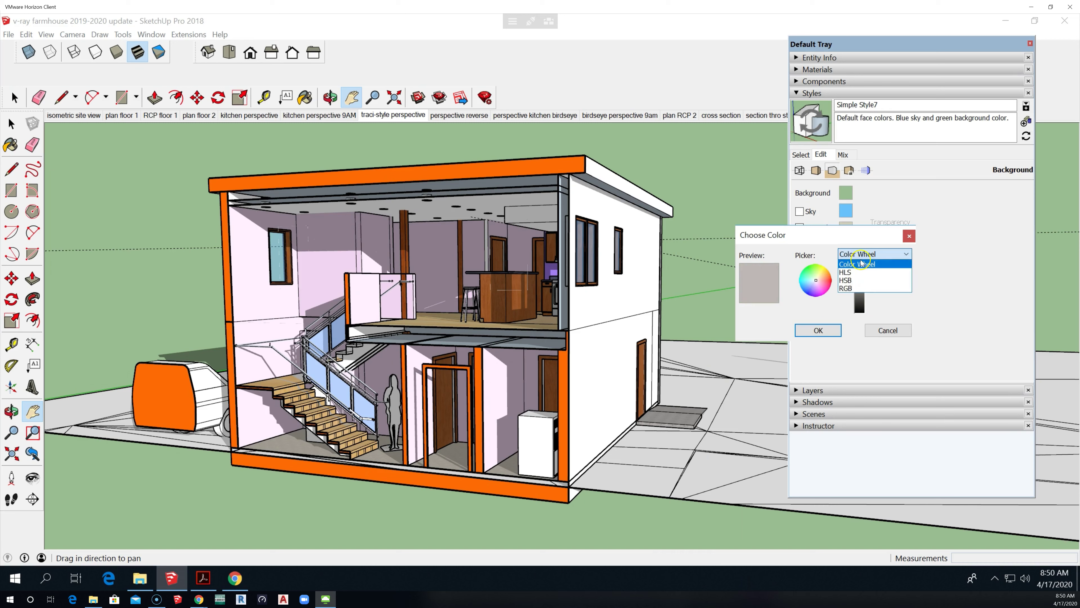
pyautogui.click(846, 288)
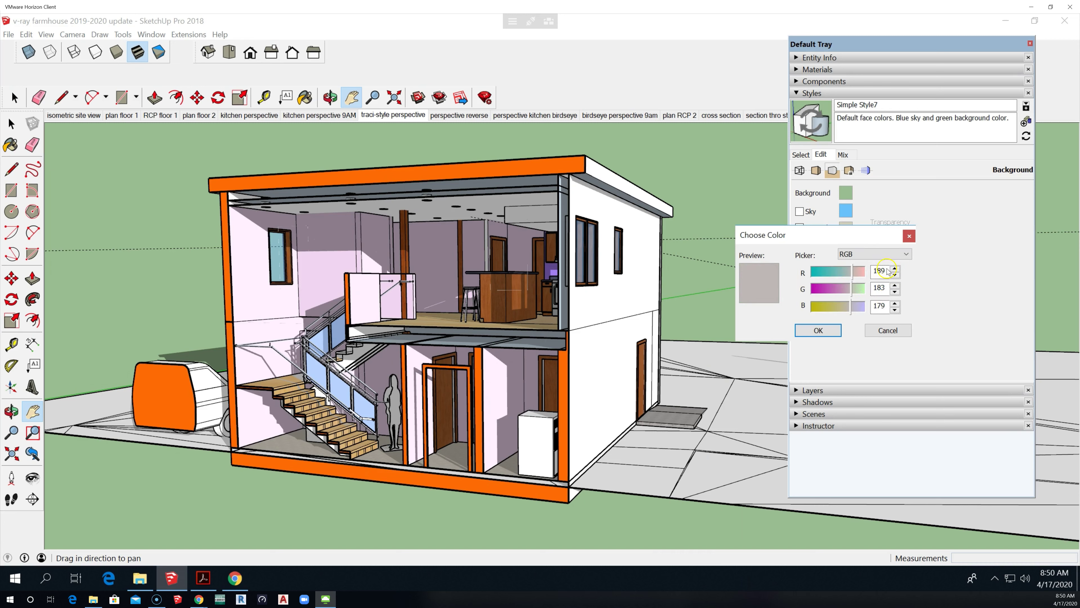
# Step: Try black for the background color by setting R, G and B to 0
pyautogui.moveTo(885, 272); pyautogui.dragTo(851, 269)
pyautogui.write('0')
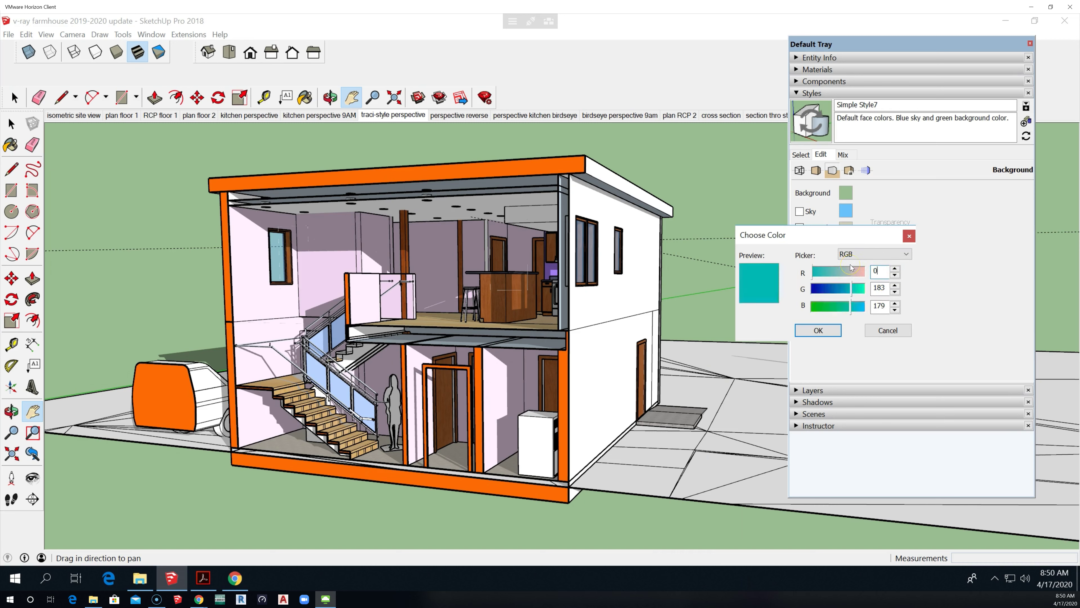
pyautogui.press('Tab')
pyautogui.write('0')
pyautogui.press('Tab')
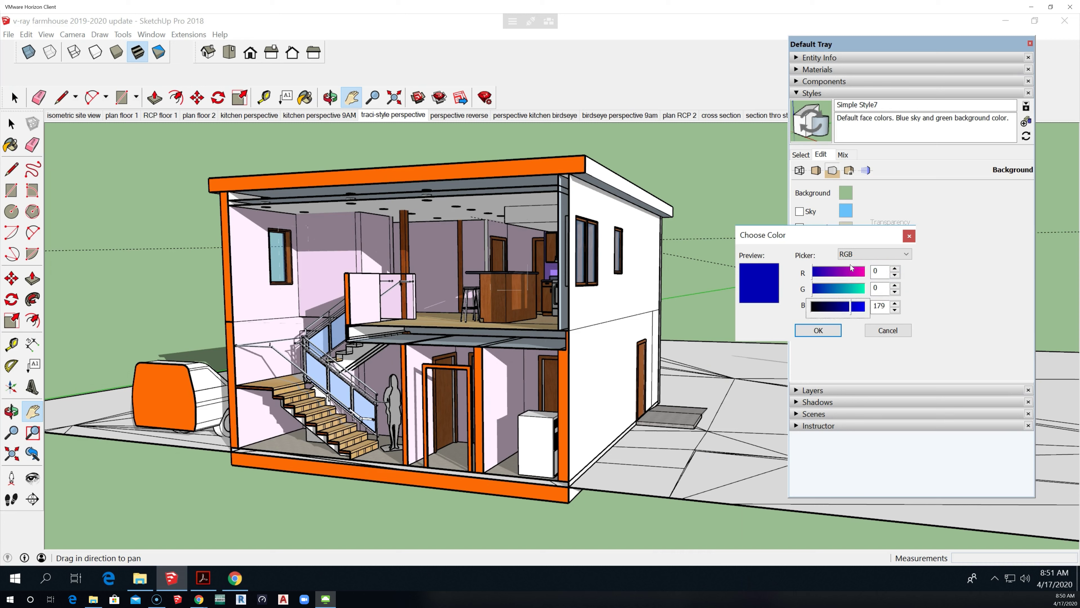
pyautogui.press('Tab')
pyautogui.write('0')
pyautogui.press('Tab')
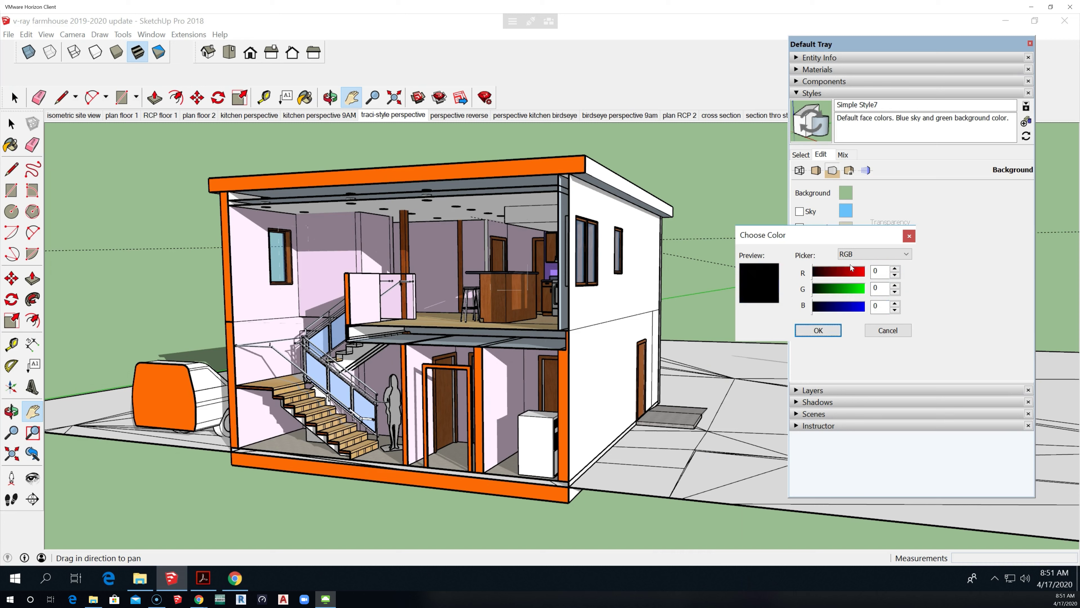
# Step: Try a red value of 256 for the background color
pyautogui.doubleClick(884, 273)
pyautogui.write('256')
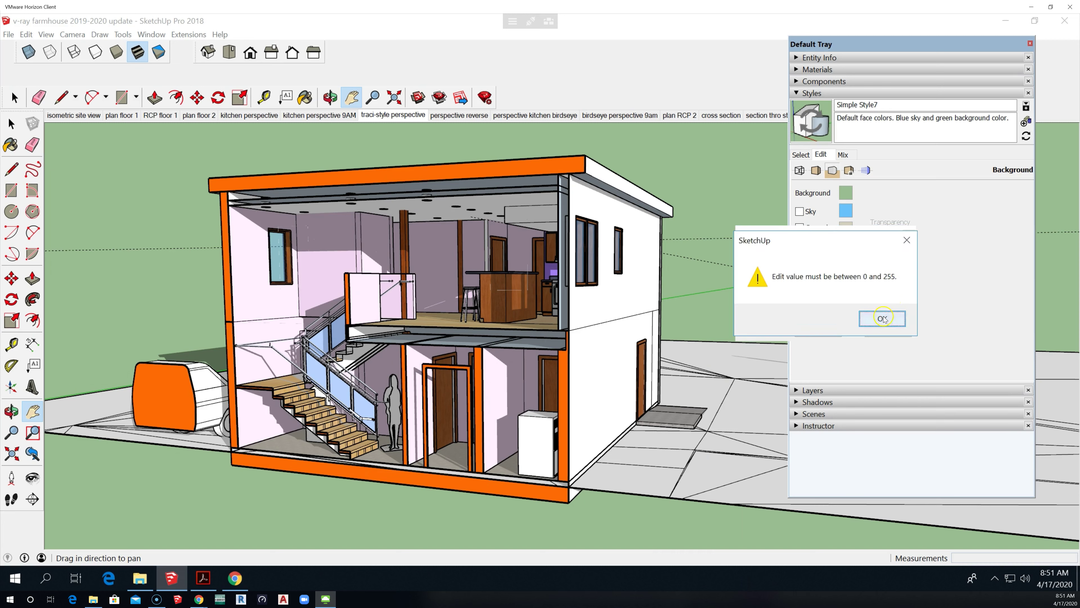
pyautogui.click(882, 318)
pyautogui.click(881, 291)
# Step: Set the style's background color to white with R, G and B at 255
pyautogui.doubleClick(879, 271)
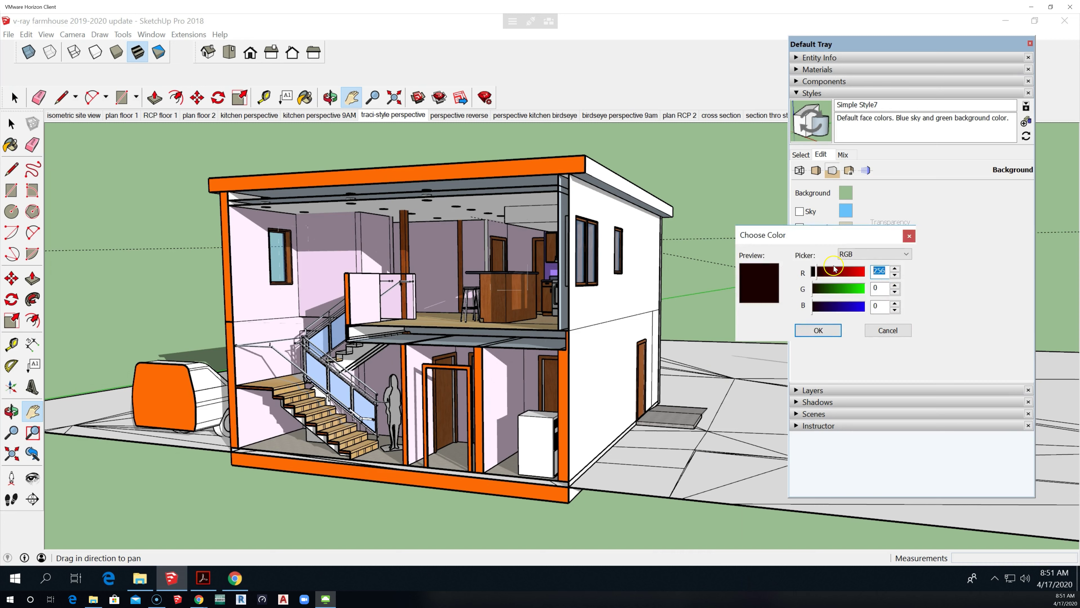
pyautogui.press('Tab')
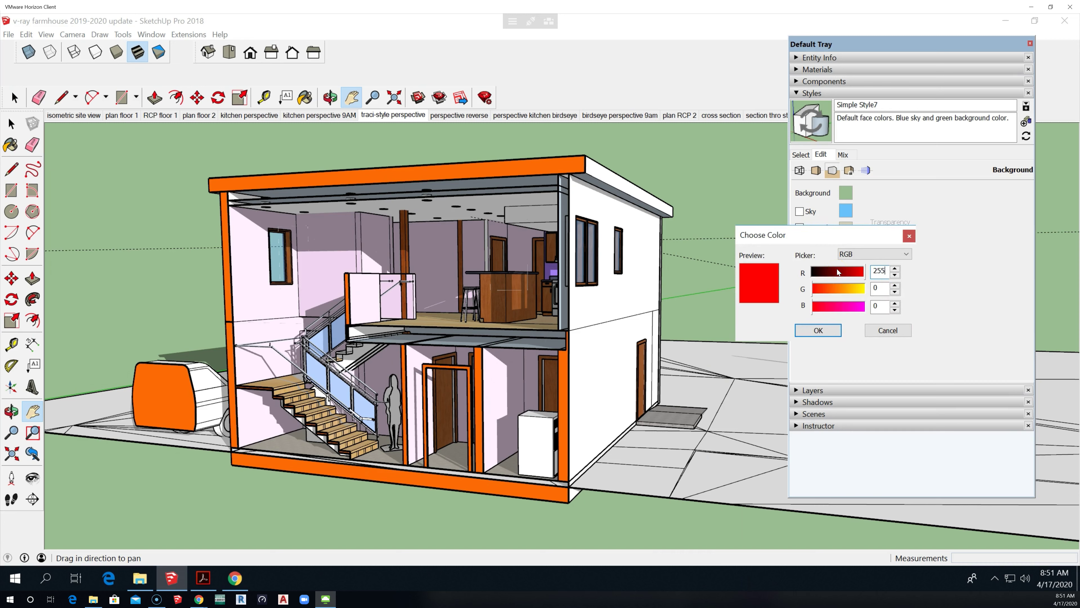
pyautogui.click(884, 291)
pyautogui.write('255')
pyautogui.press('Tab')
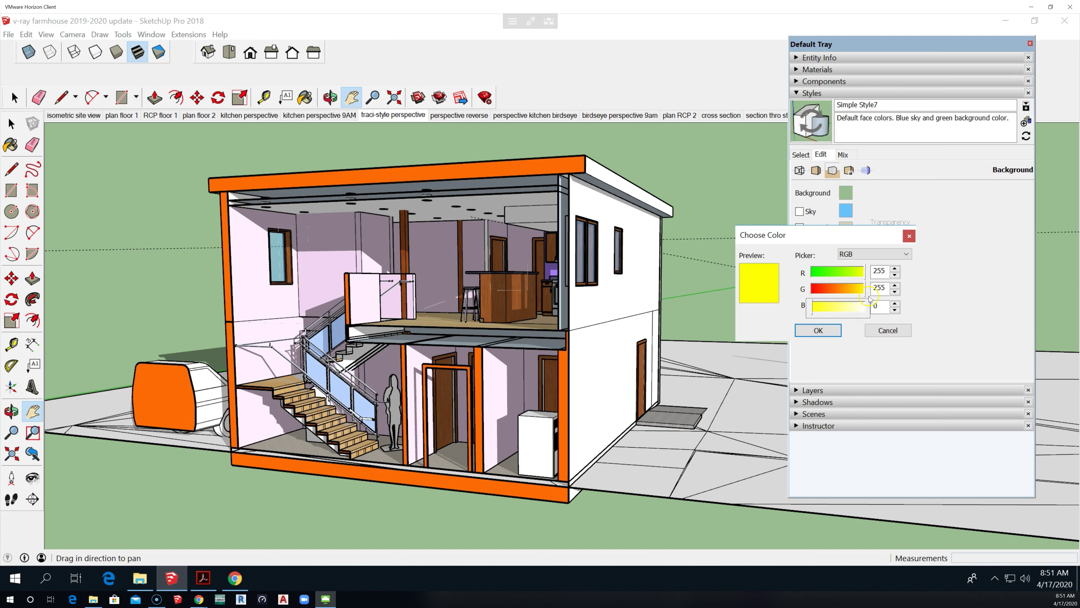
pyautogui.doubleClick(880, 307)
pyautogui.write('255')
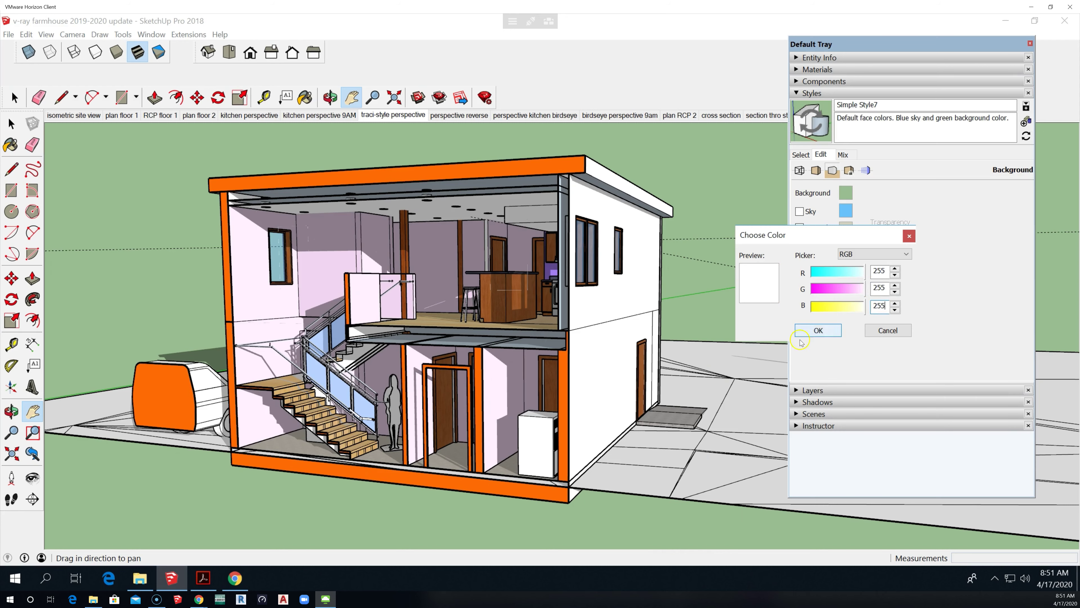
pyautogui.click(818, 330)
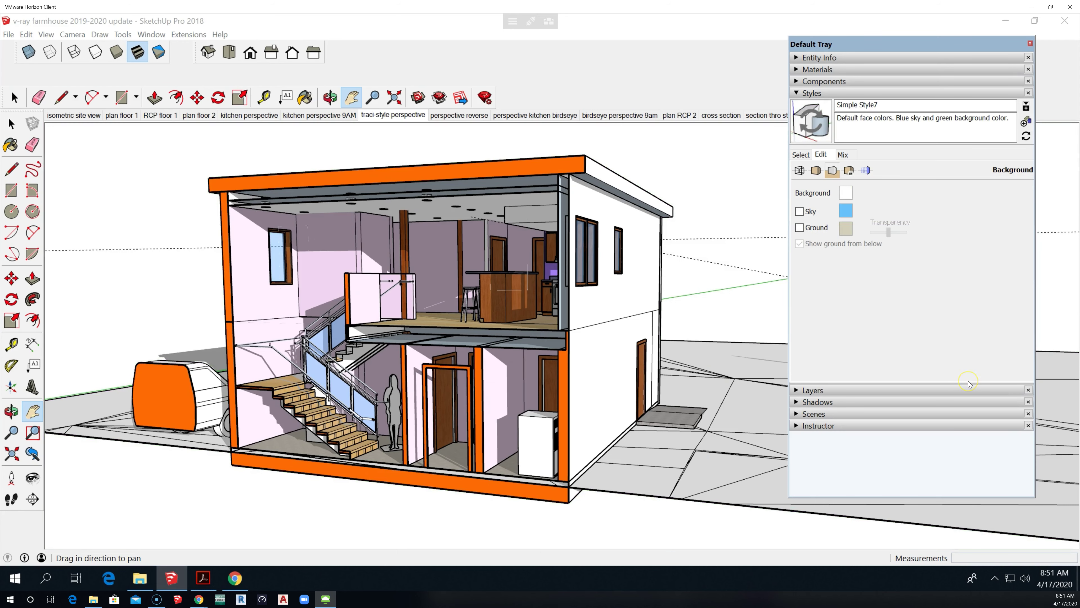
# Step: Update the traci-style perspective scene with all properties, saving the style changes as a new style
pyautogui.click(939, 376)
pyautogui.click(113, 48)
pyautogui.click(805, 158)
pyautogui.click(799, 94)
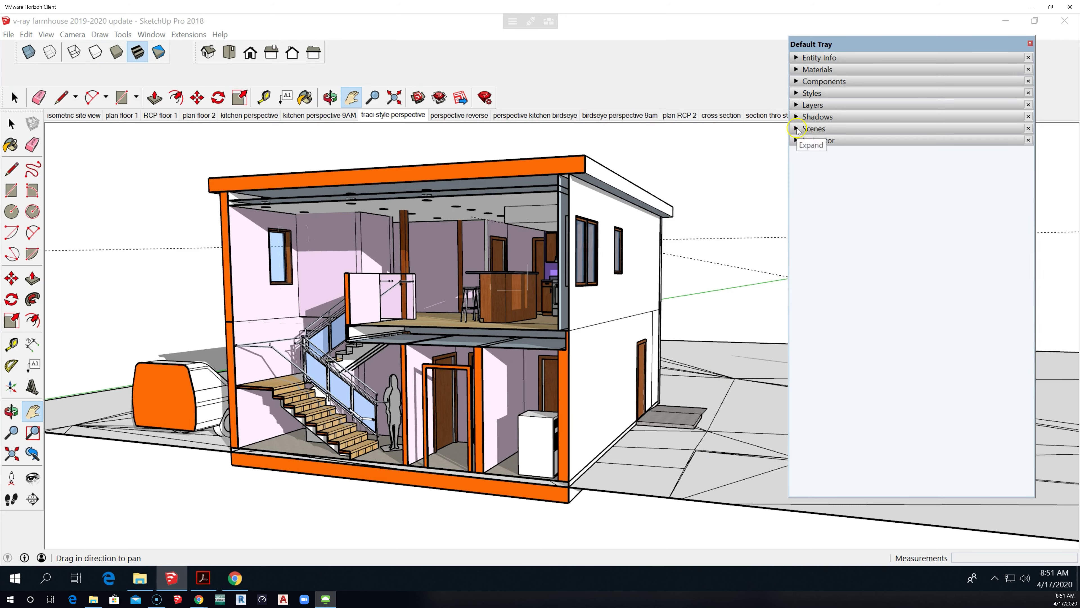
pyautogui.click(810, 129)
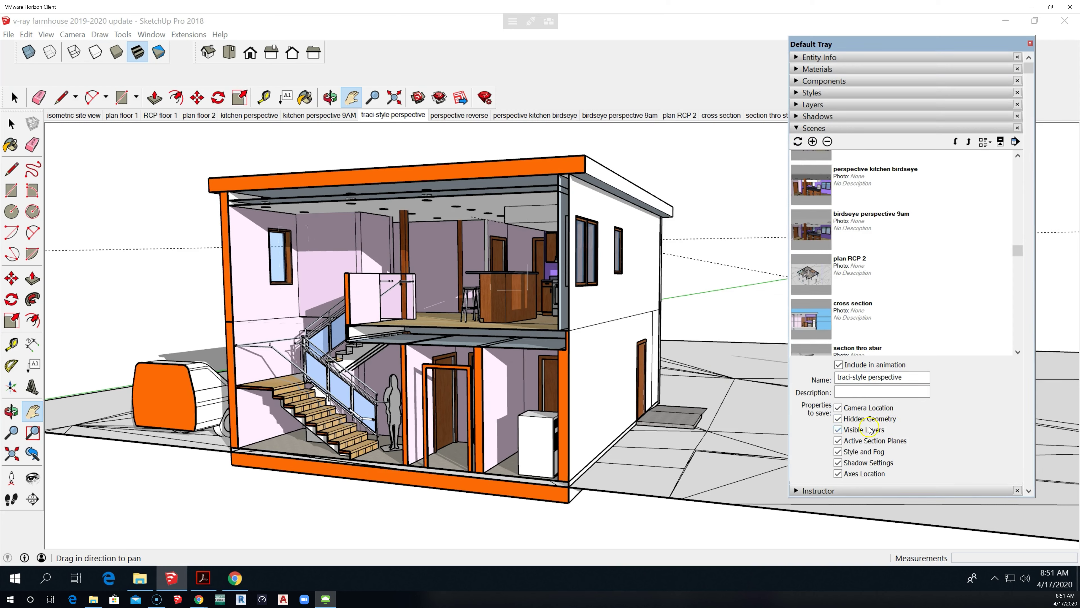
pyautogui.scroll(-1, 877, 420)
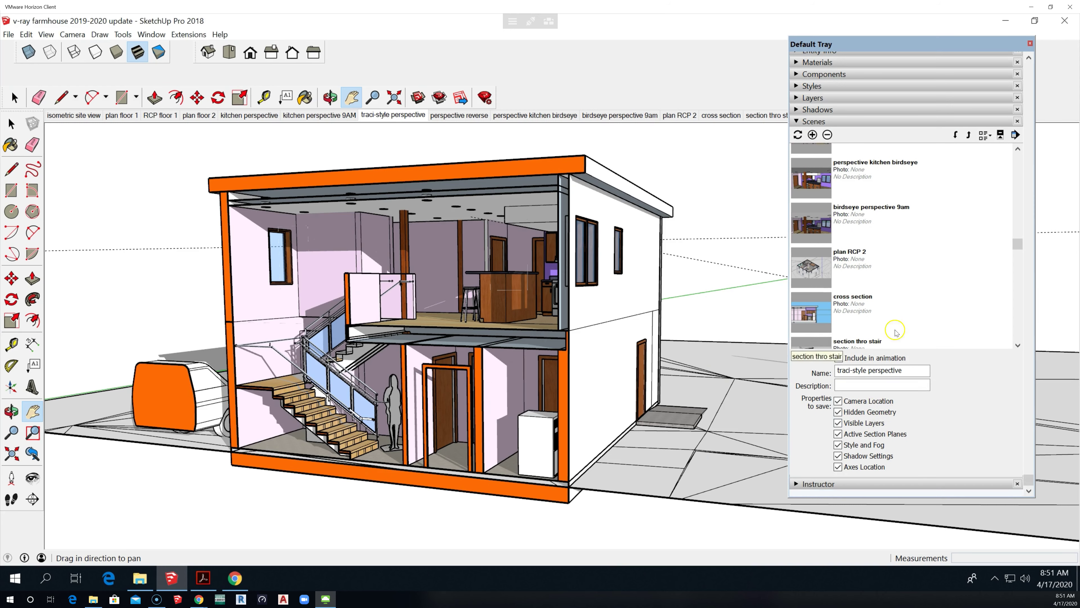
pyautogui.click(797, 134)
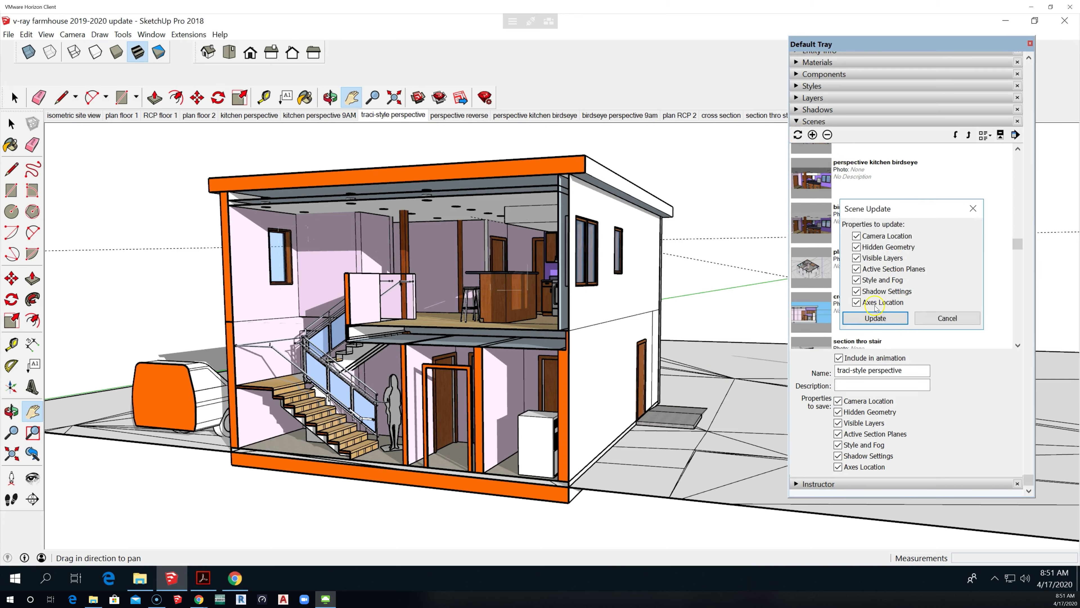
pyautogui.click(872, 320)
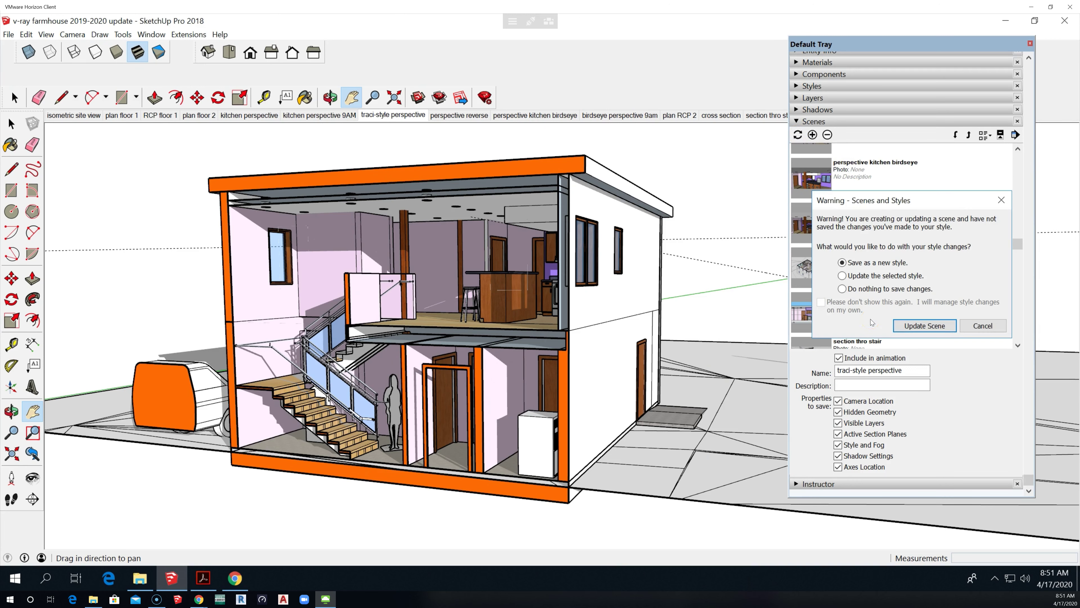
pyautogui.click(936, 330)
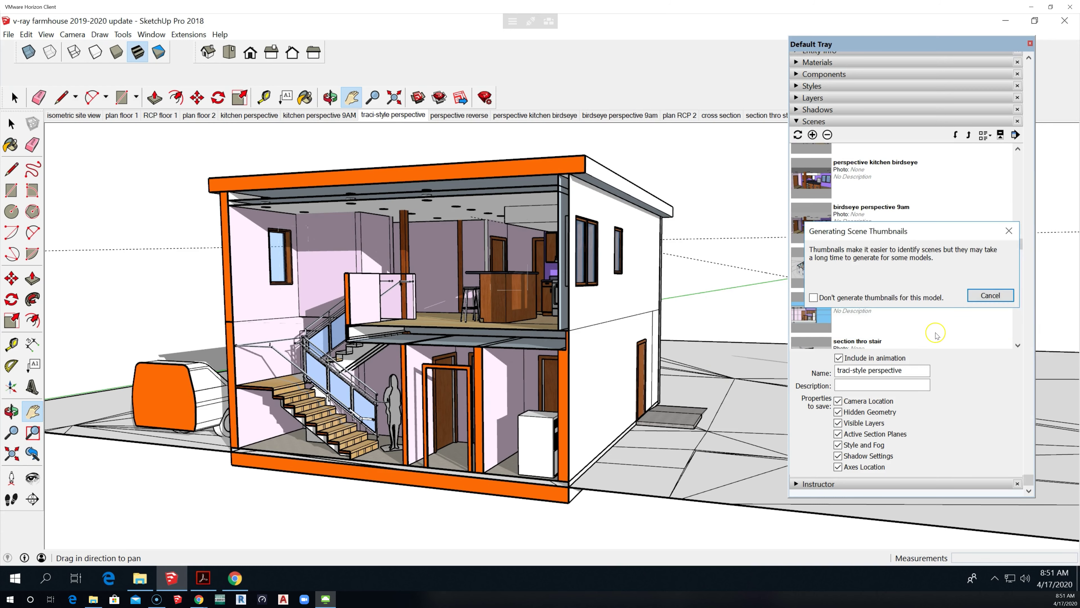
# Step: Save the model under the new name "v-ray farmhouse 2019-2020 update-traci"
pyautogui.click(9, 35)
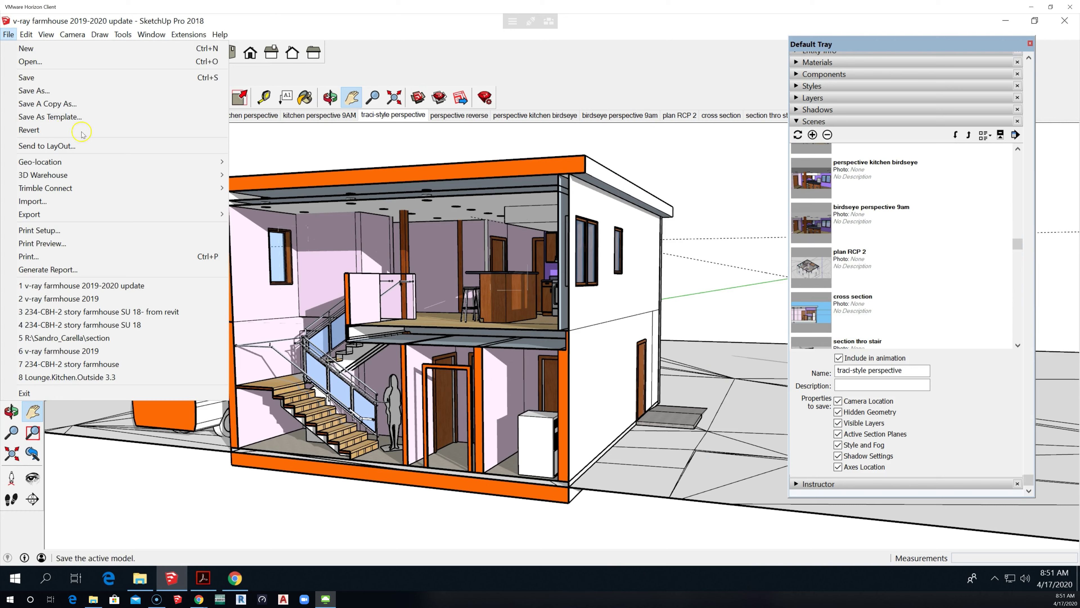
pyautogui.click(34, 90)
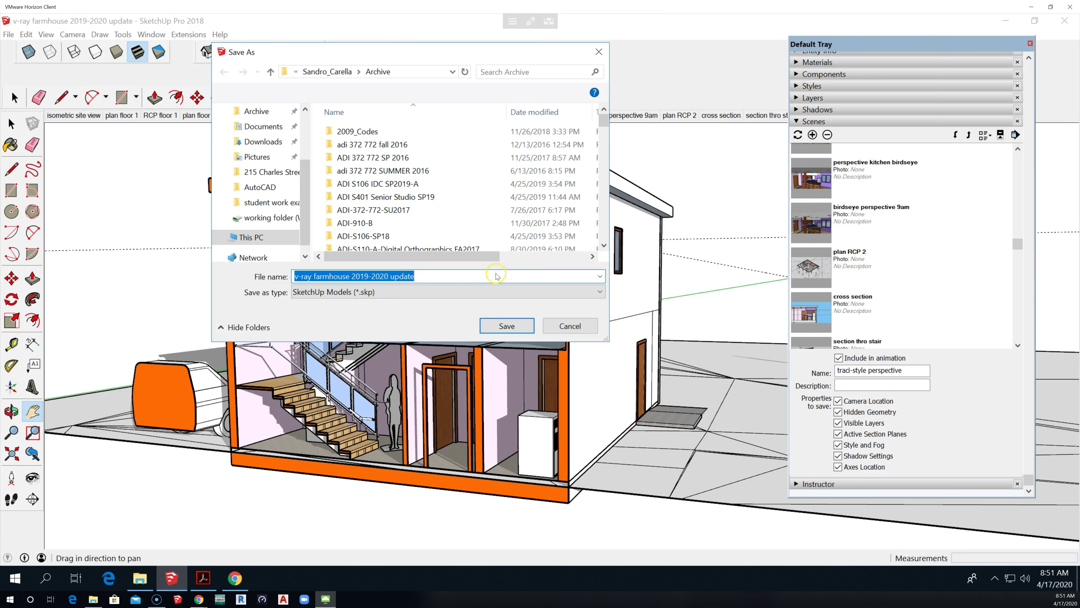
pyautogui.click(442, 281)
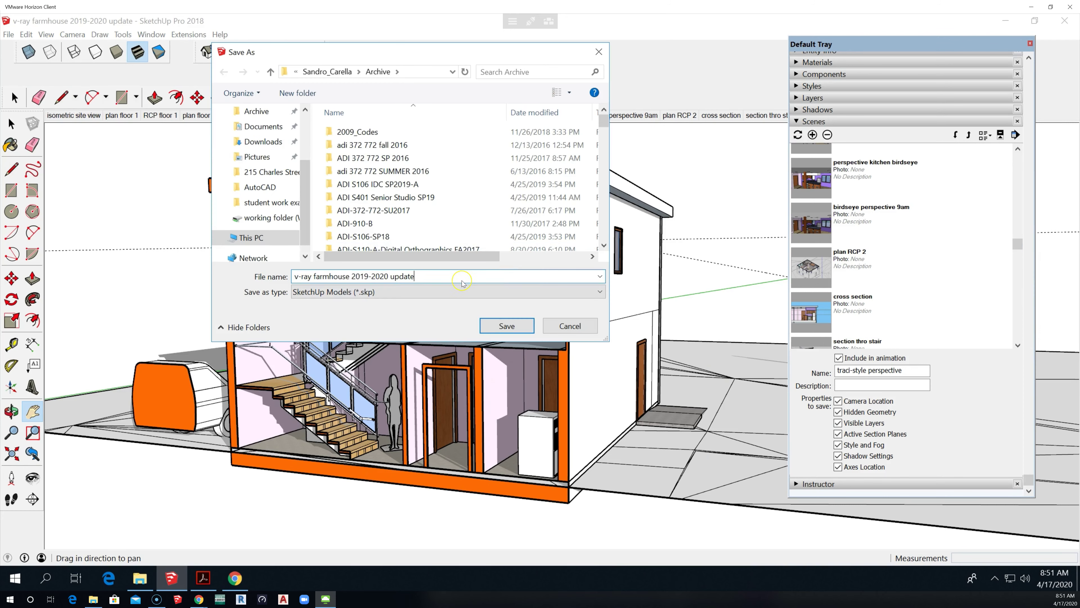
pyautogui.write('-traci')
pyautogui.click(506, 335)
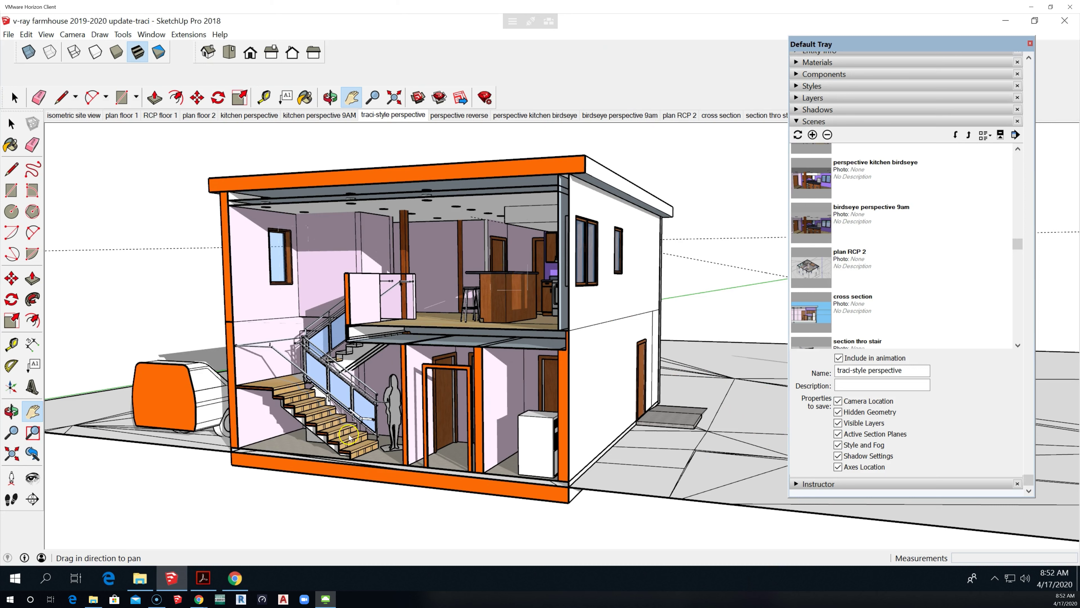
# Step: Open the reference image 1501_Web_04 from the working folder and examine its section perspective up close
pyautogui.click(140, 577)
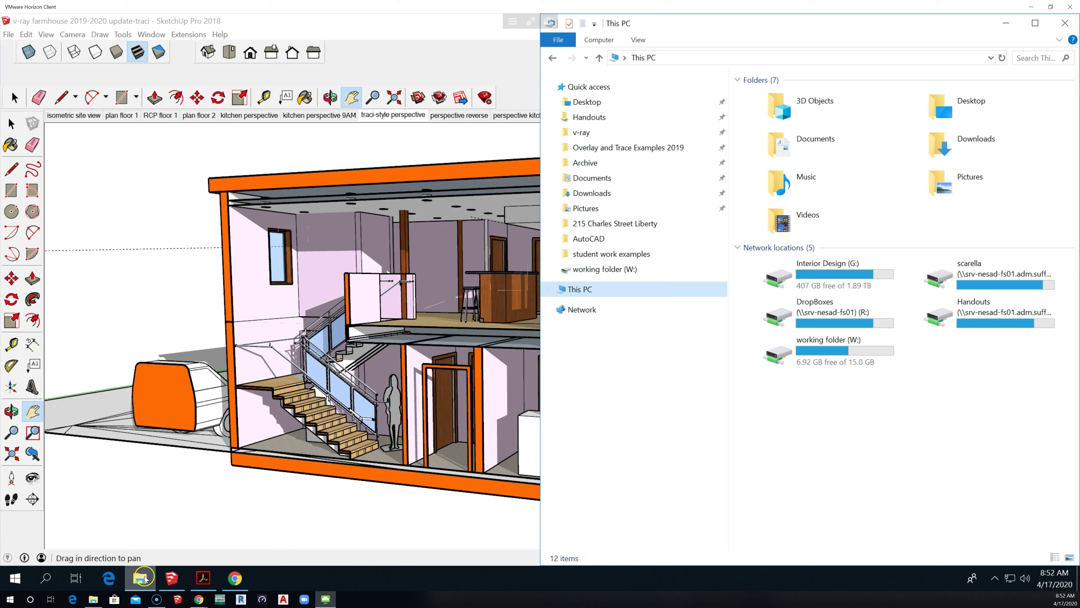
pyautogui.click(650, 269)
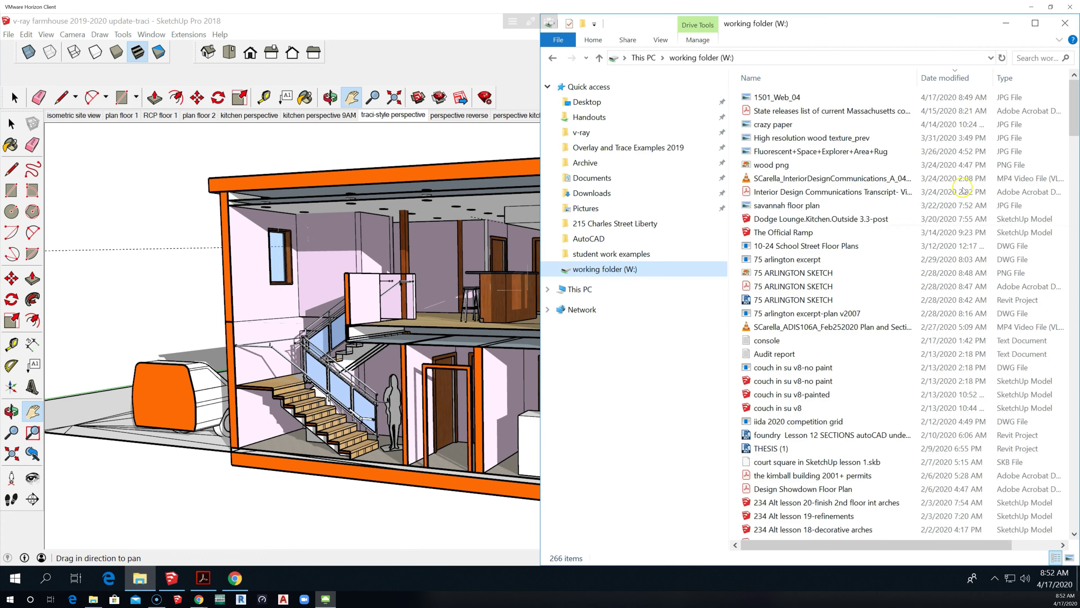
pyautogui.doubleClick(802, 100)
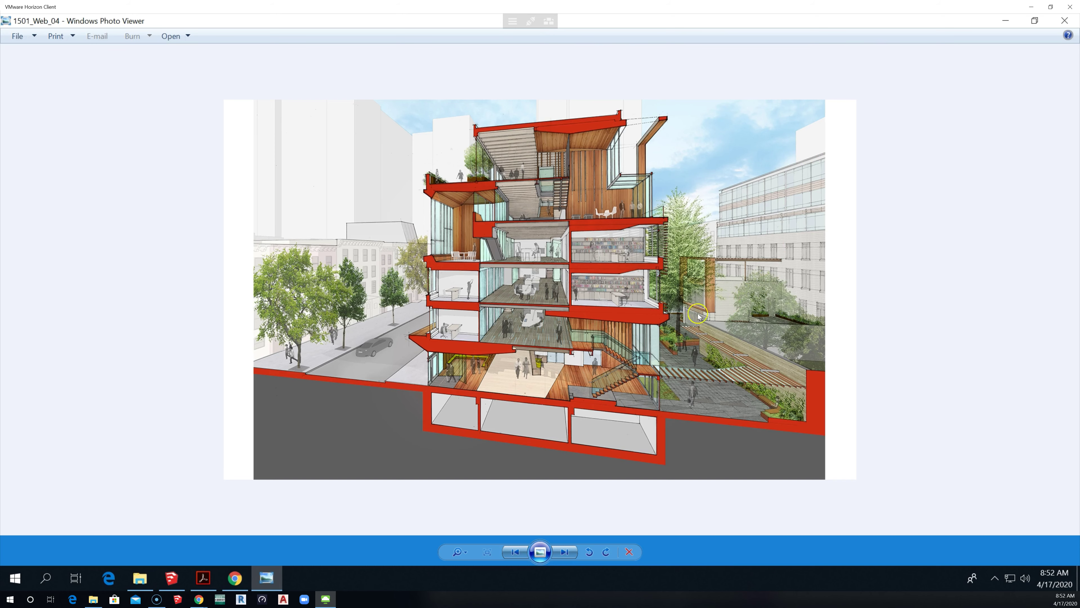
pyautogui.scroll(2, 480, 374)
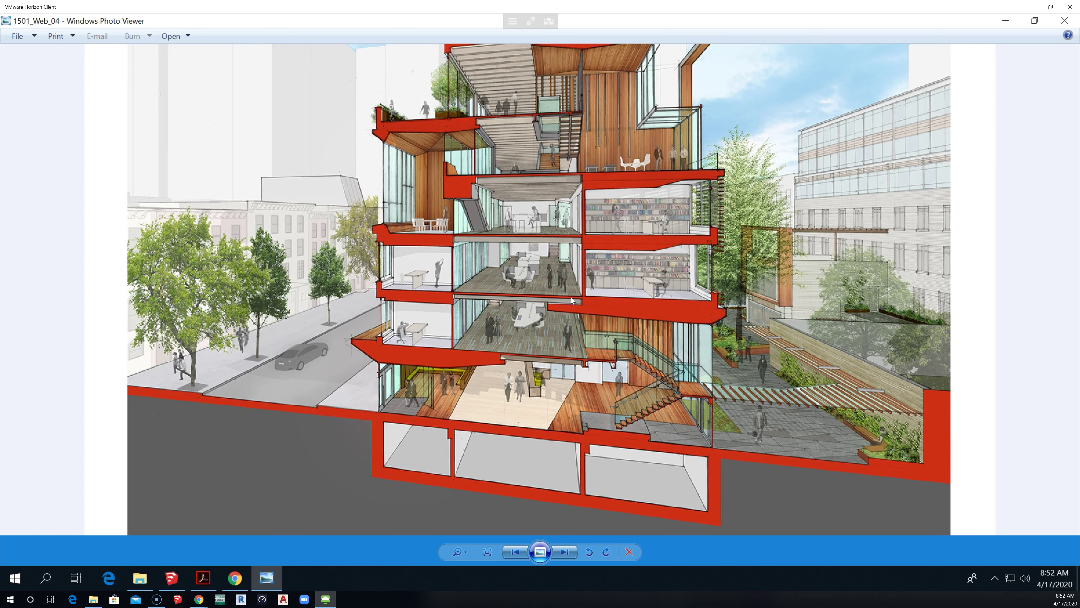
pyautogui.scroll(1, 570, 380)
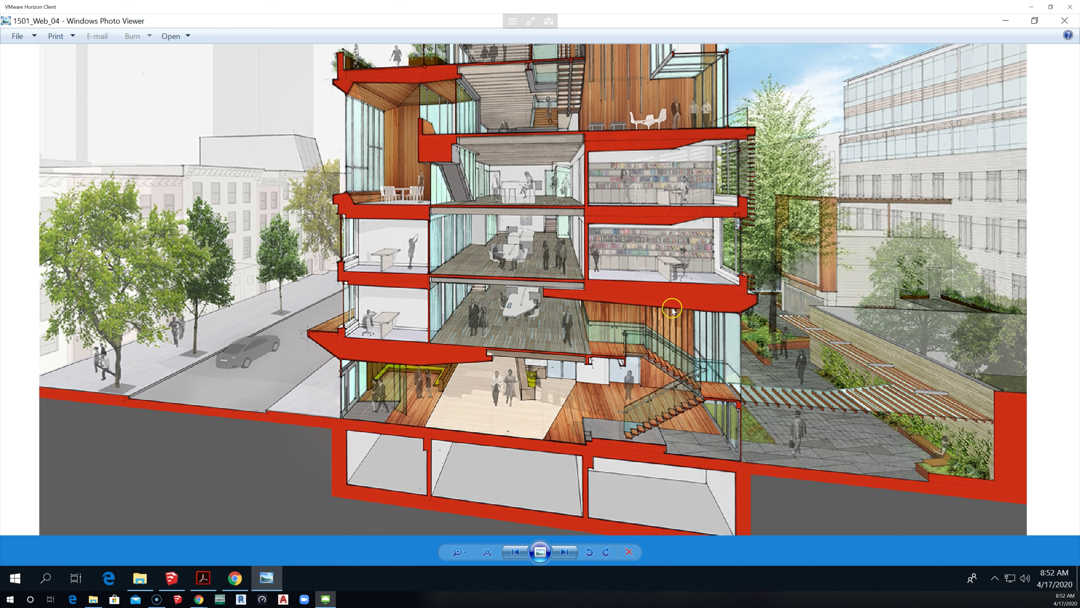
# Step: Leave the remote desktop and bring the LTL Architects Office Building page in Chrome fully into view
pyautogui.click(1034, 8)
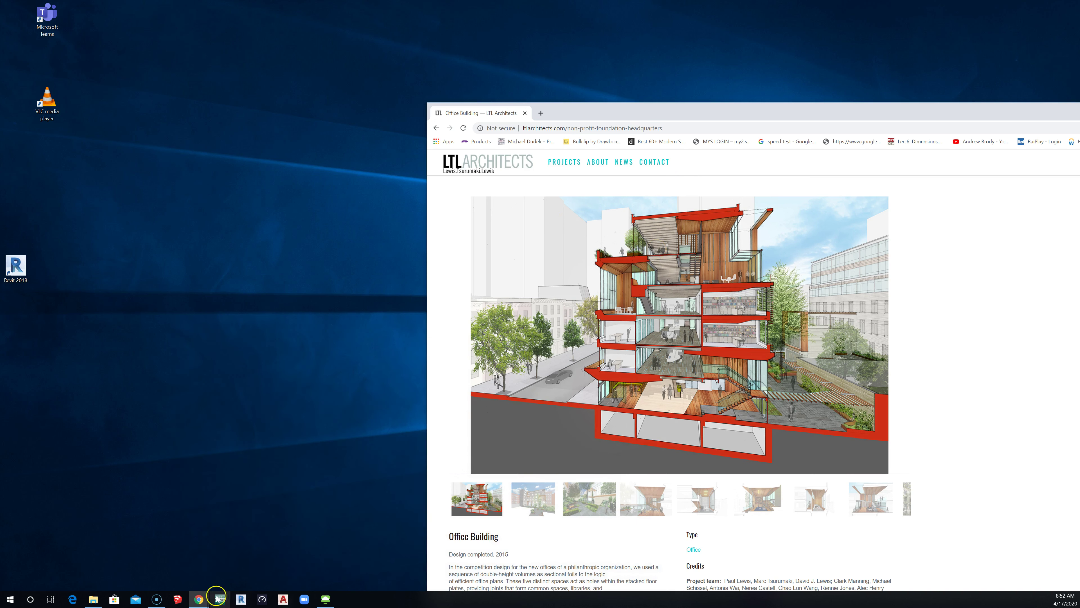
pyautogui.click(186, 599)
pyautogui.moveTo(695, 113); pyautogui.dragTo(480, 3)
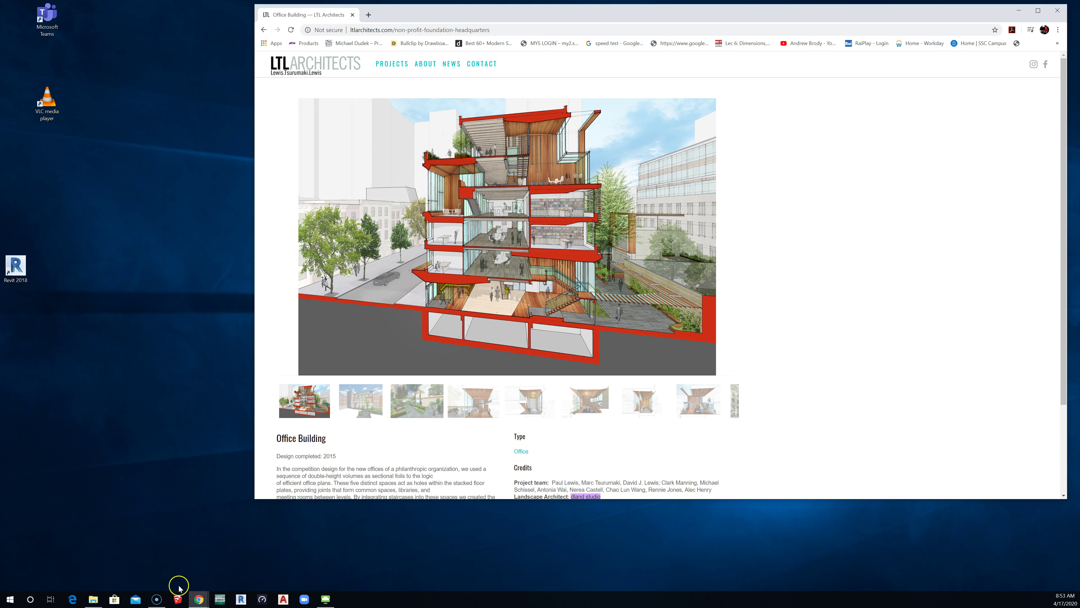
pyautogui.click(178, 598)
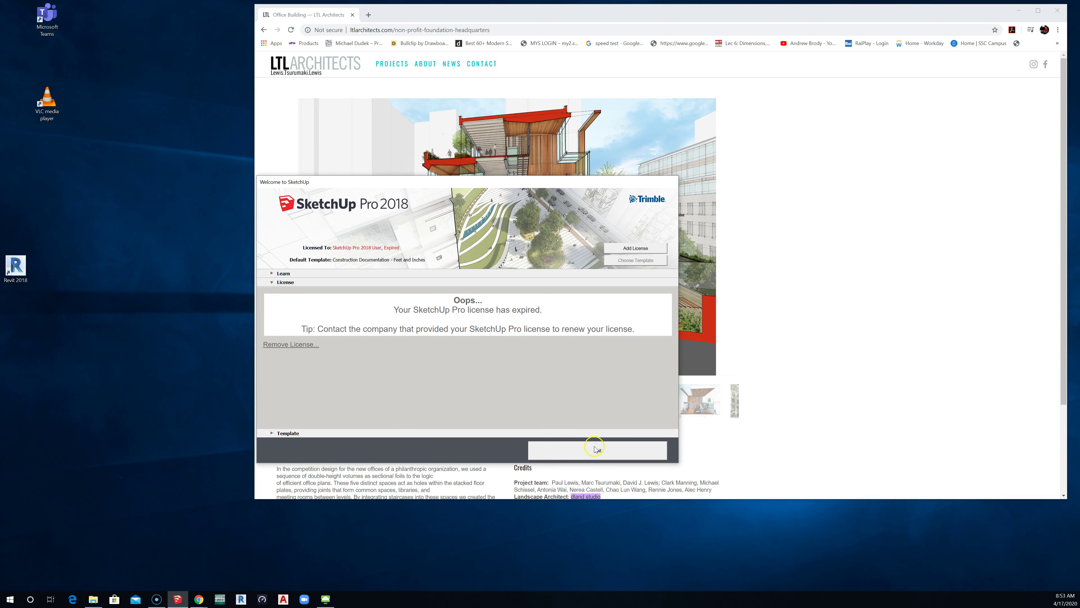
pyautogui.click(595, 449)
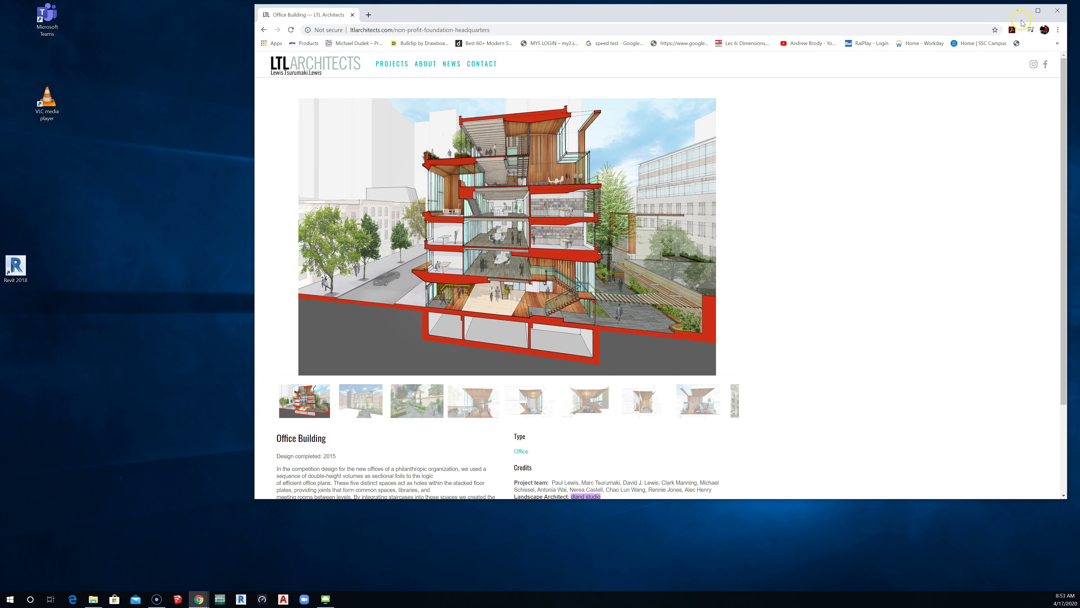
pyautogui.click(1020, 10)
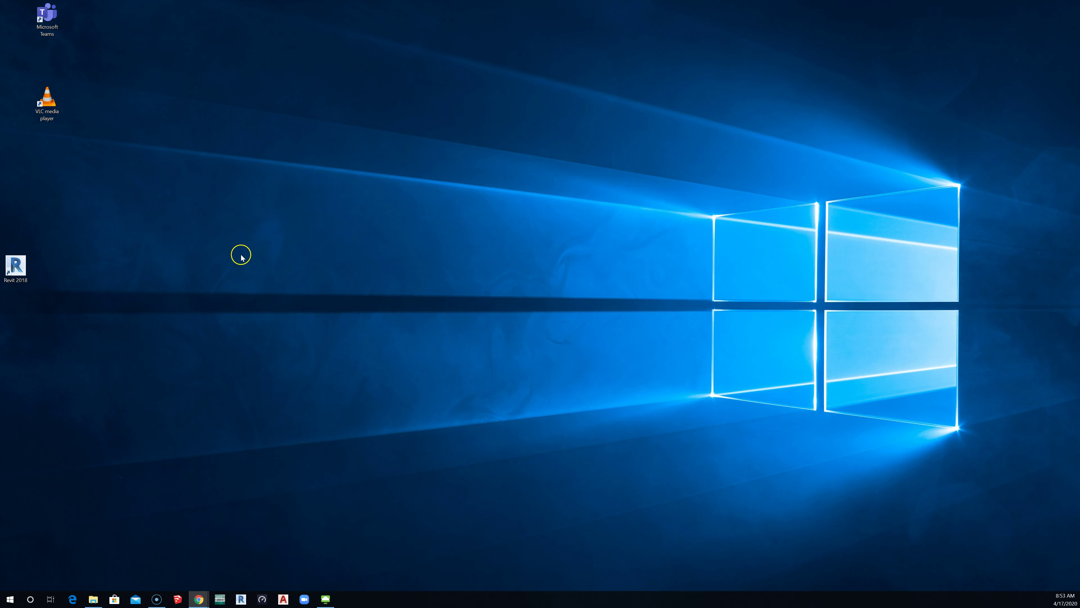
pyautogui.click(261, 274)
pyautogui.click(200, 599)
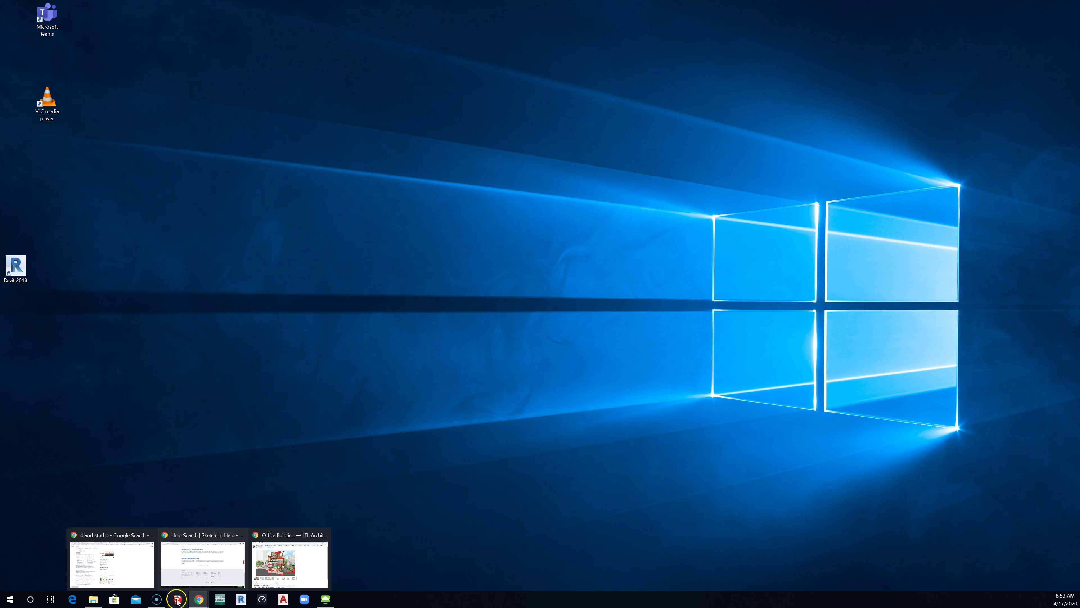
# Step: Reconnect to the Arts and Design remote desktop in VMware Horizon Client and sign in with the account password
pyautogui.click(325, 599)
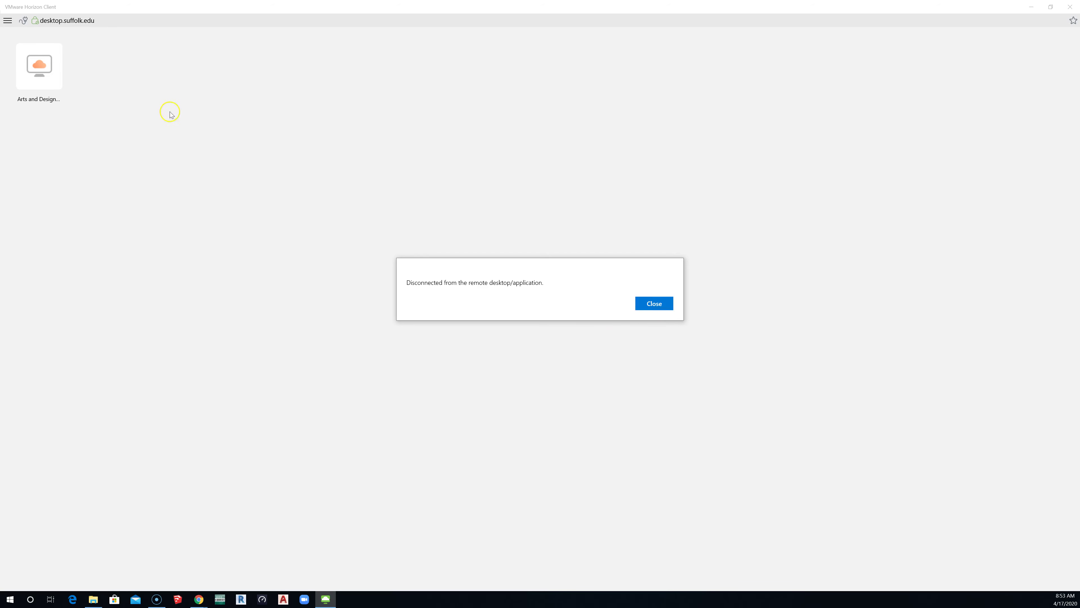
pyautogui.click(642, 301)
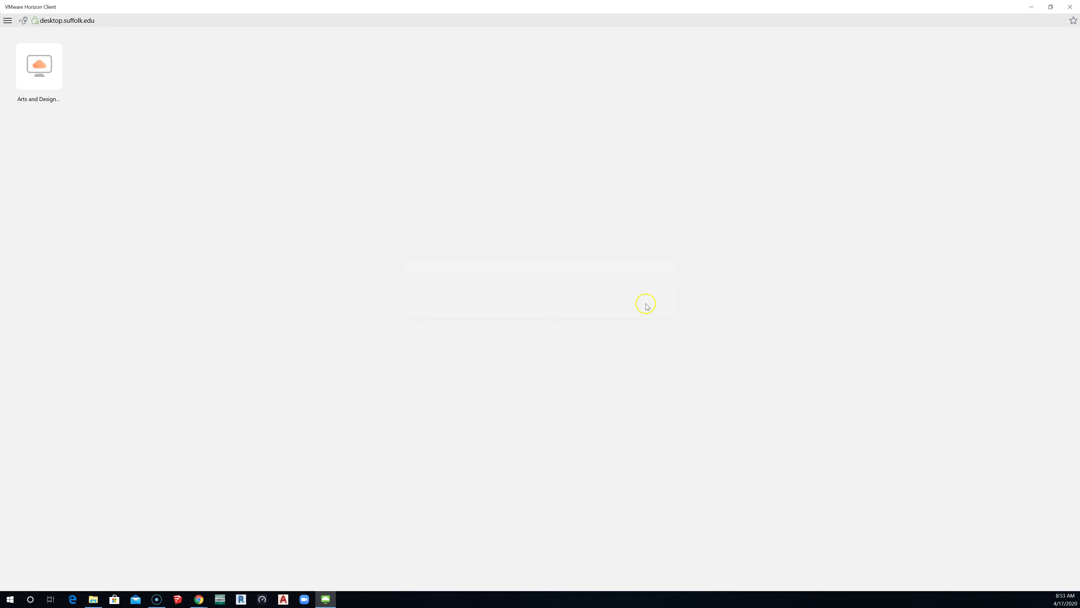
pyautogui.doubleClick(59, 70)
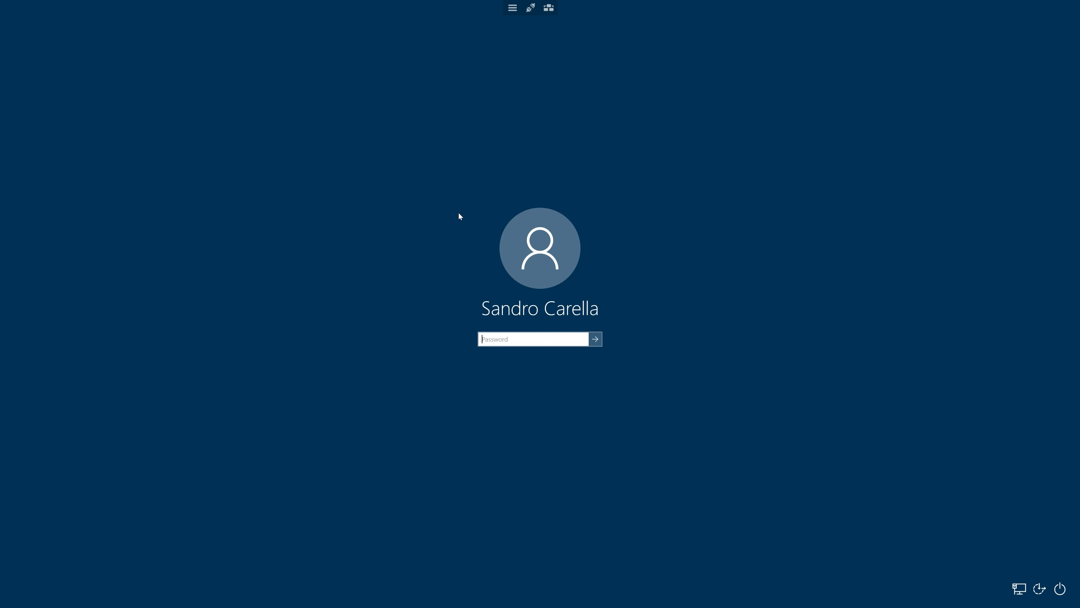
pyautogui.write('•••••••••')
pyautogui.press('Return')
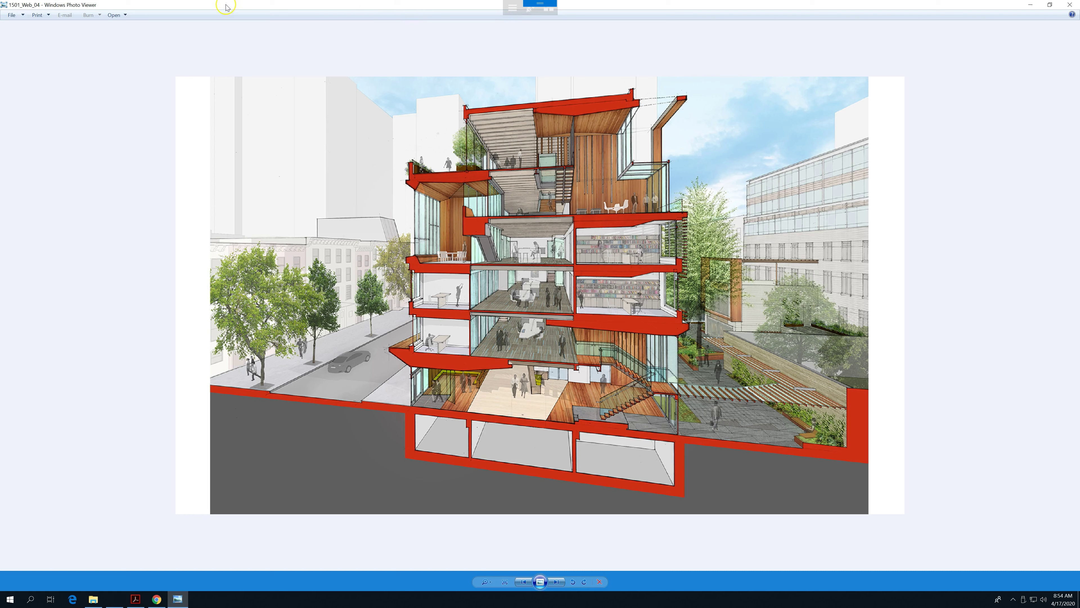
# Step: Return from the reference image to the SketchUp model and set up a 2D graphic export in Portable Network Graphics (*.png) format
pyautogui.moveTo(226, 5)
pyautogui.mouseDown()
pyautogui.moveTo(346, 65)
pyautogui.moveTo(528, 111)
pyautogui.moveTo(631, 120)
pyautogui.mouseUp()
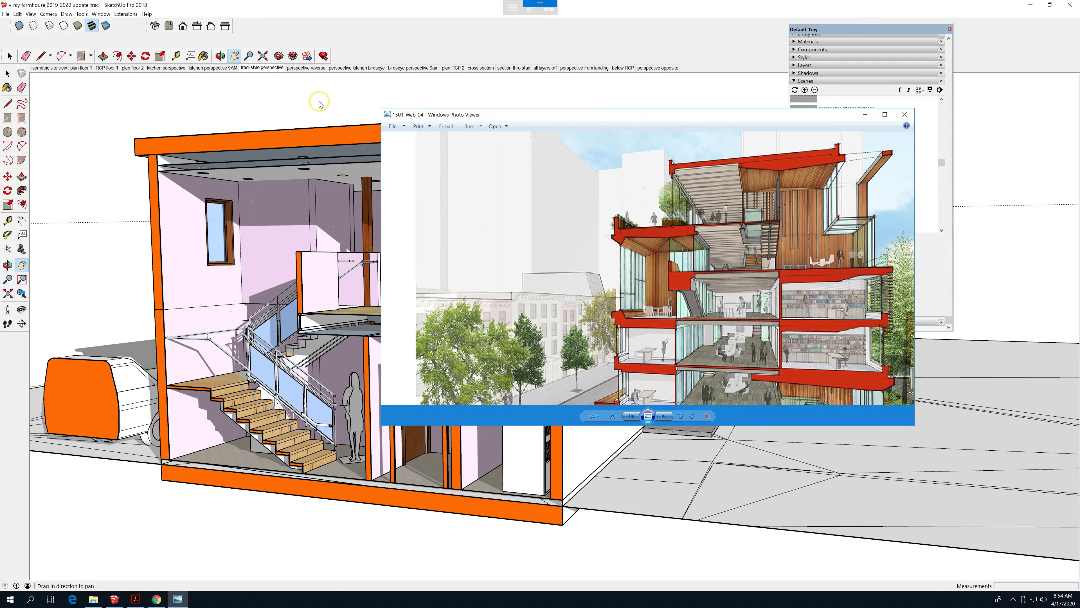
pyautogui.click(545, 48)
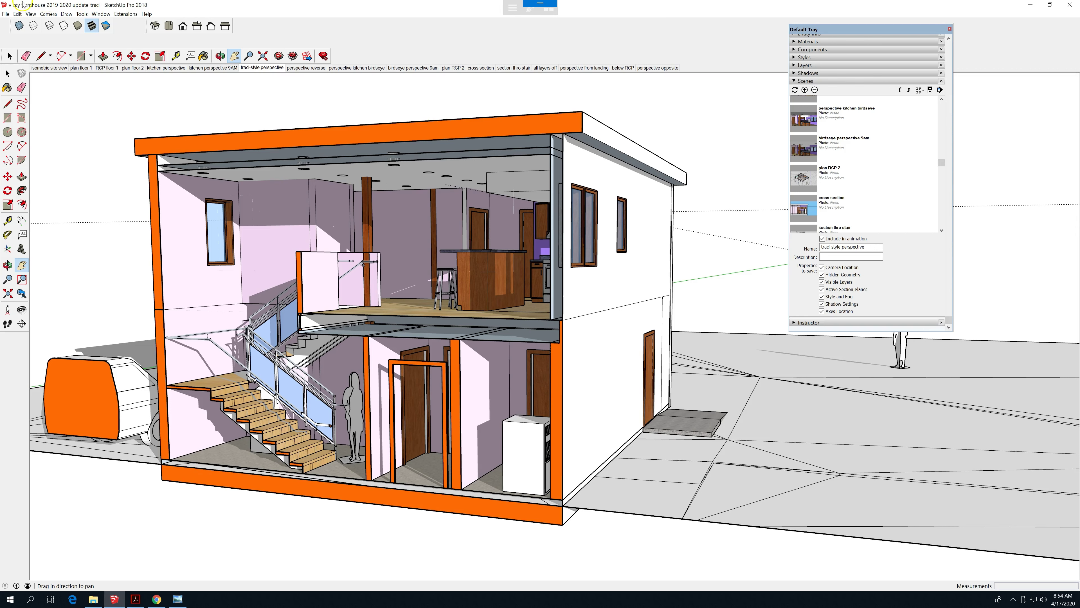
pyautogui.click(6, 14)
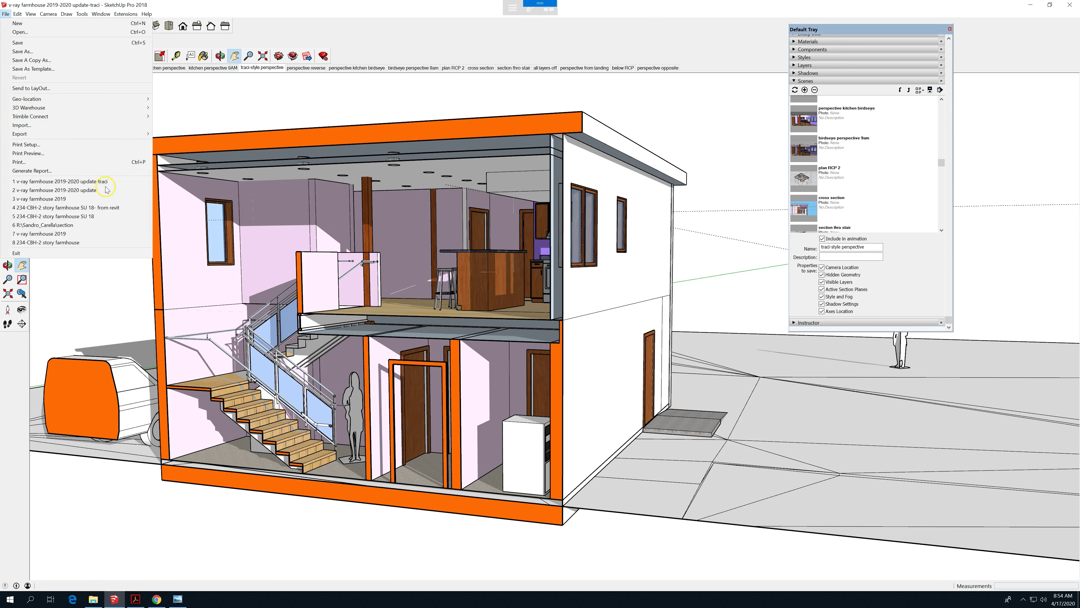
pyautogui.moveTo(115, 133)
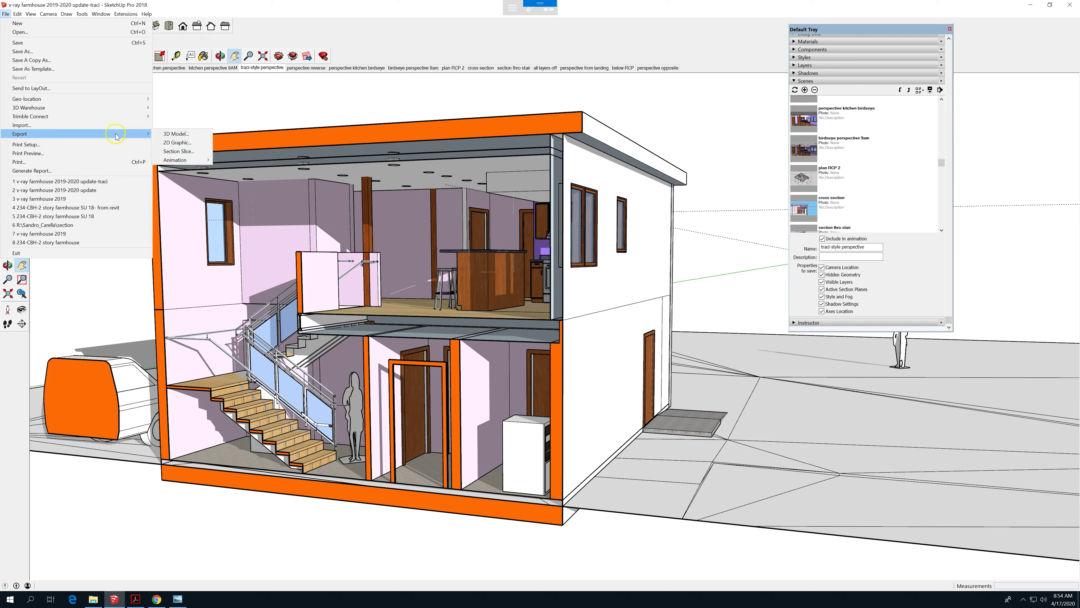
pyautogui.click(177, 143)
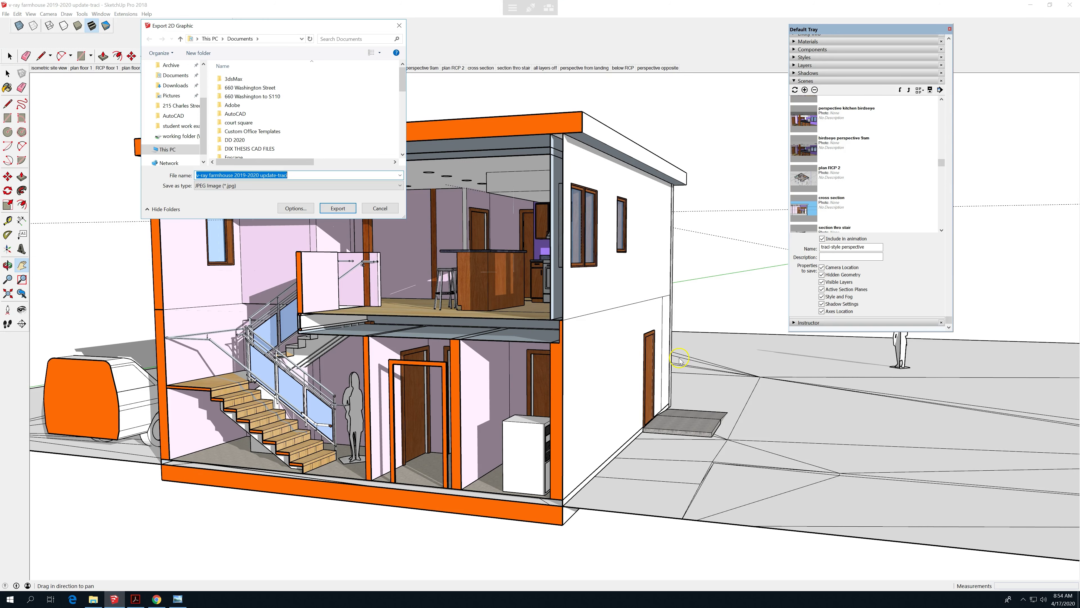
pyautogui.click(322, 186)
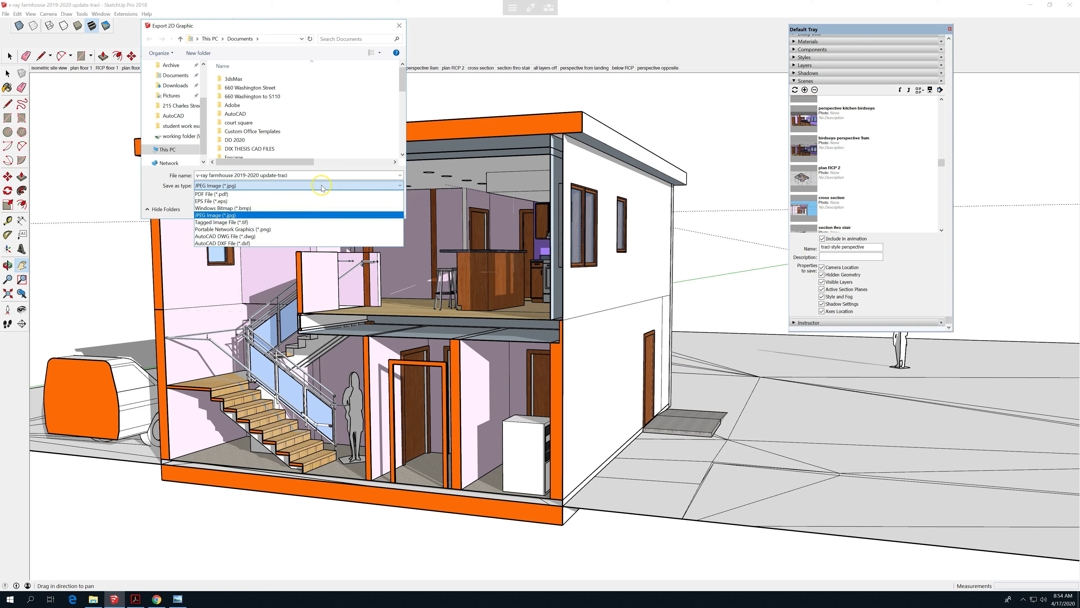
pyautogui.click(275, 230)
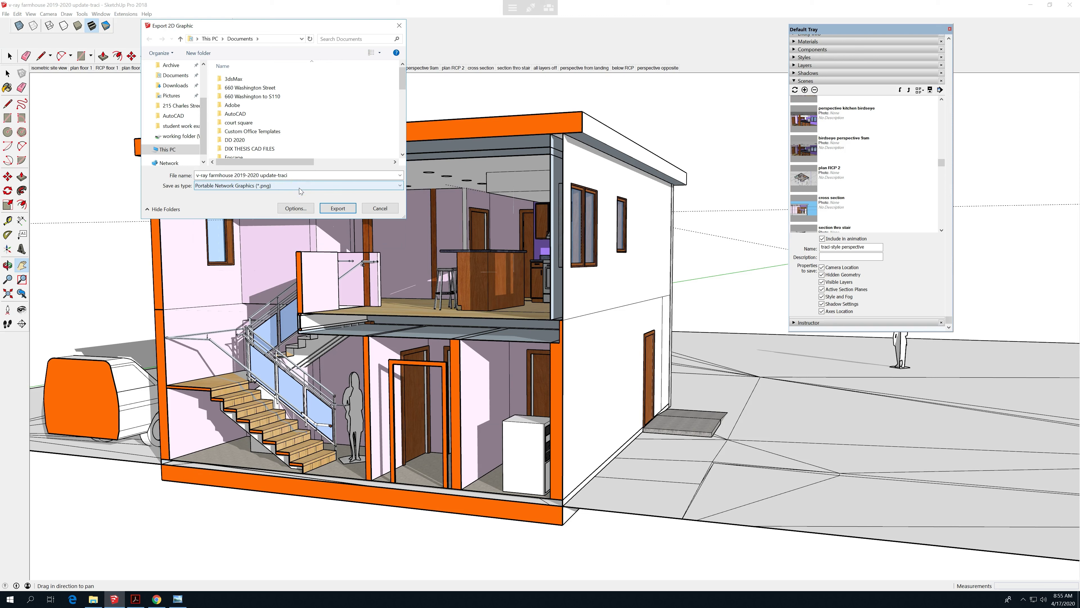
# Step: Accept the export options with view size and anti-alias enabled, and export the PNG as "v-ray farmhouse 2019-2020 update-traci"
pyautogui.click(327, 197)
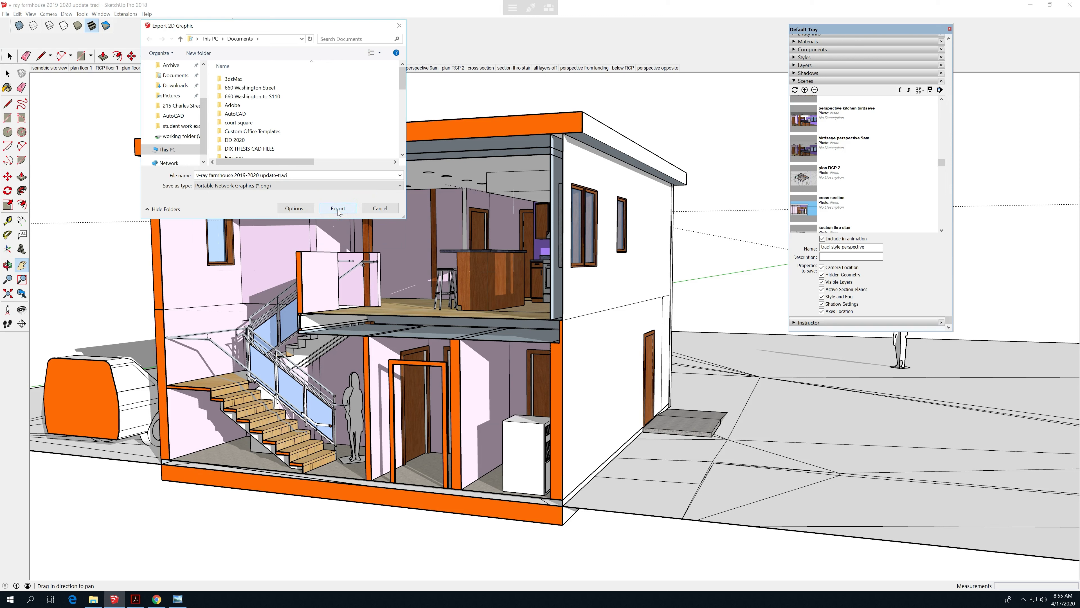
pyautogui.click(296, 208)
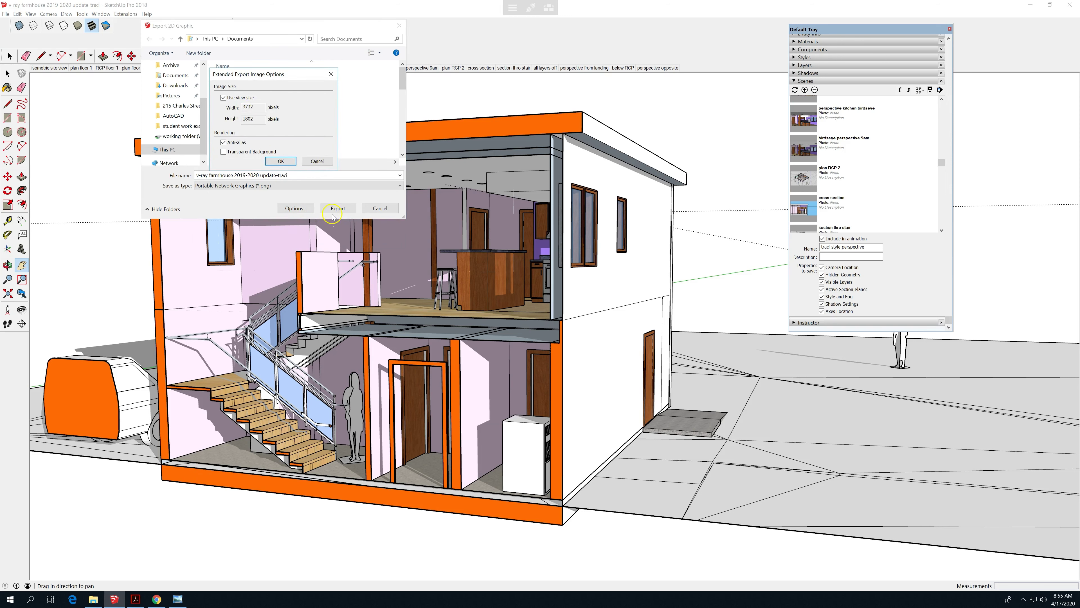
pyautogui.click(288, 164)
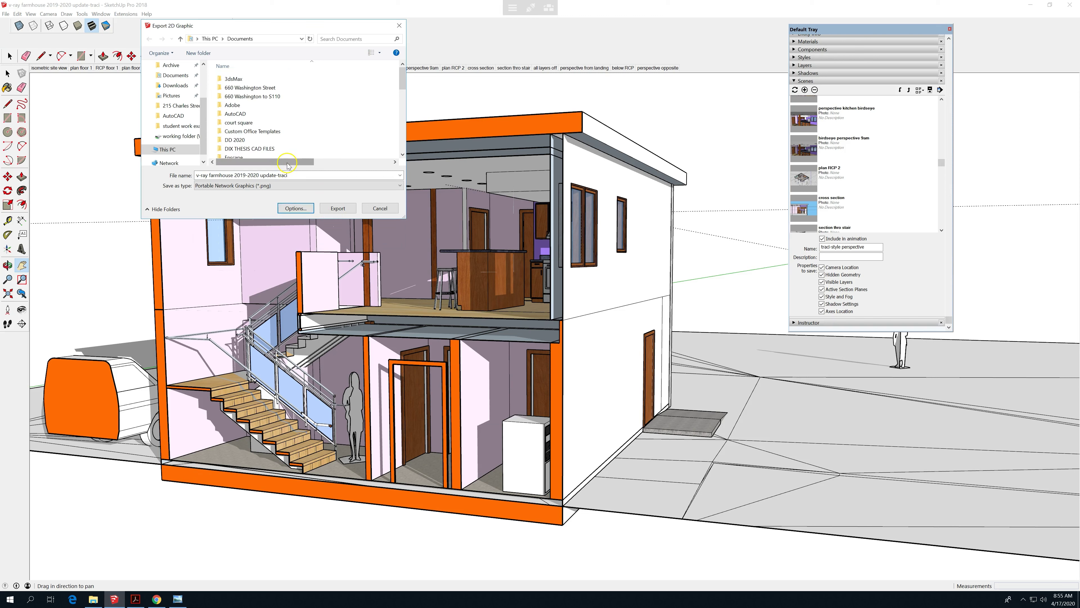
pyautogui.click(338, 208)
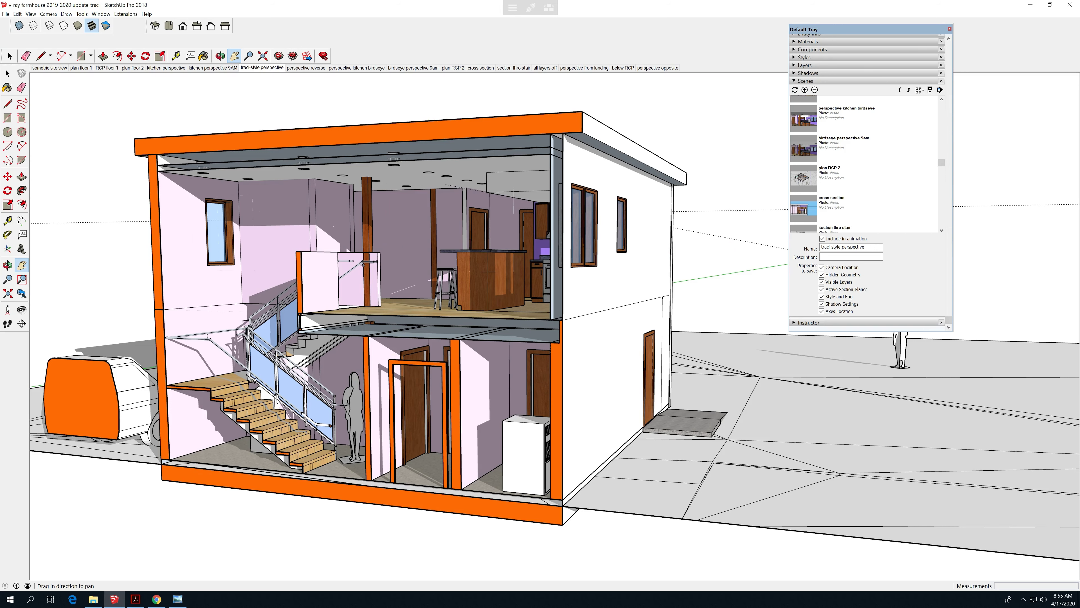
# Step: Reduce the SketchUp window from full screen and launch Adobe Photoshop CC 2019
pyautogui.click(10, 598)
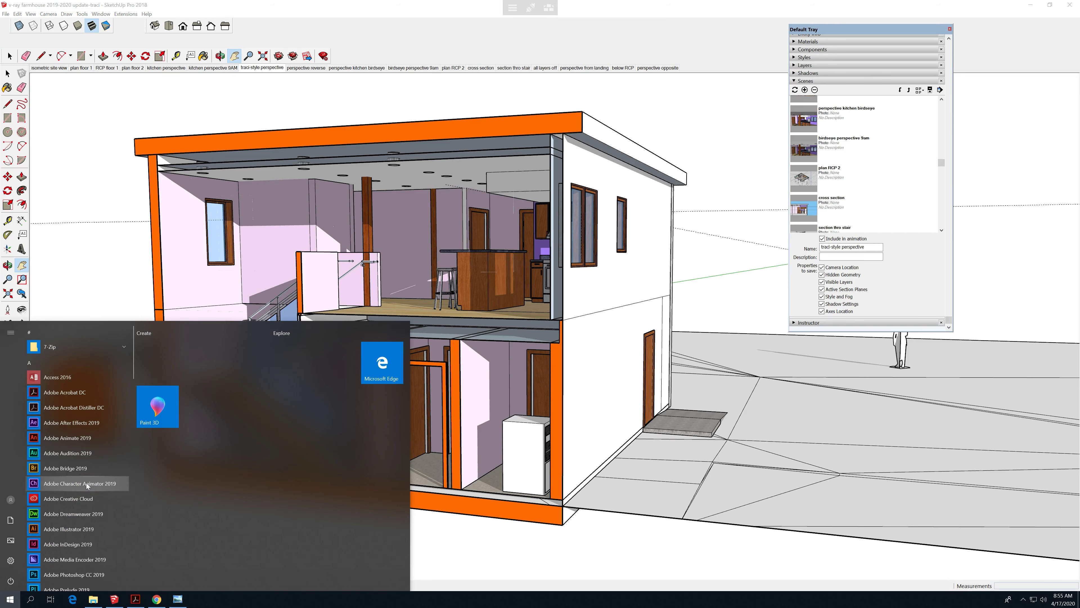
pyautogui.click(147, 117)
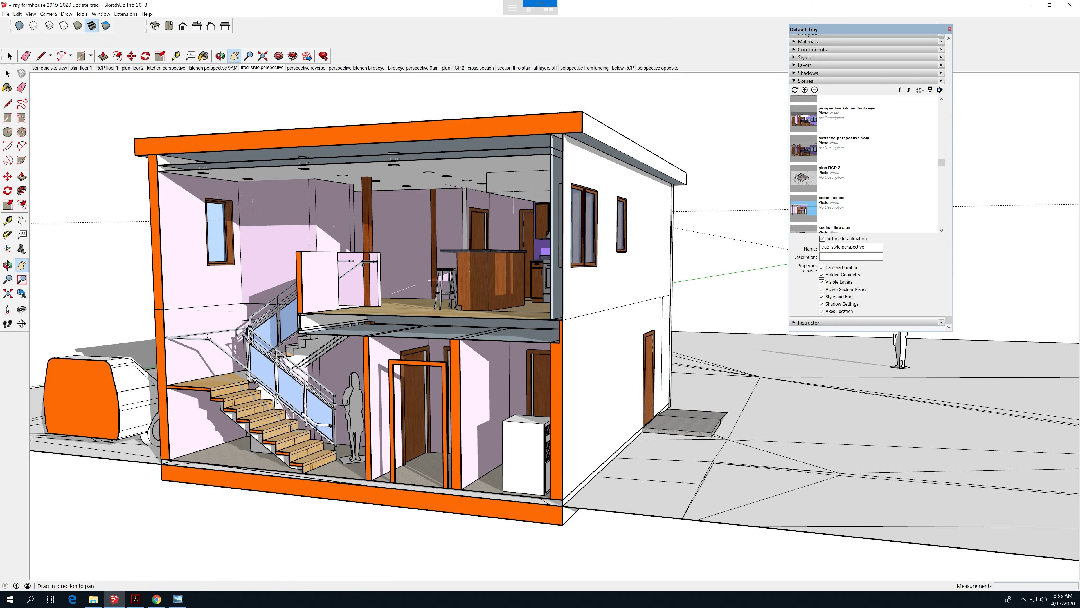
pyautogui.moveTo(350, 7)
pyautogui.mouseDown()
pyautogui.moveTo(488, 55)
pyautogui.moveTo(480, 69)
pyautogui.mouseUp()
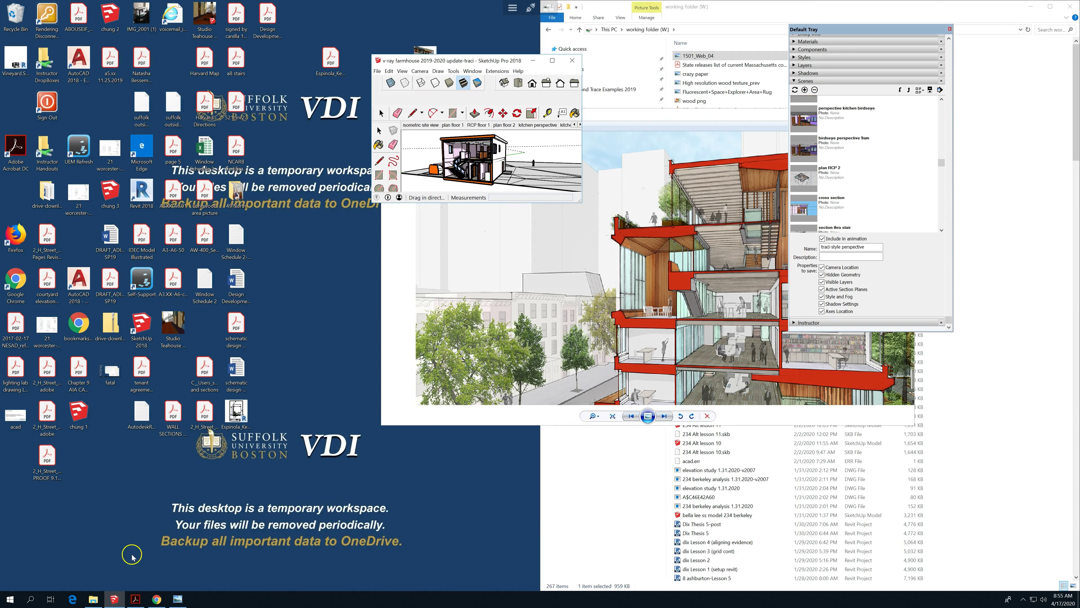
pyautogui.click(9, 600)
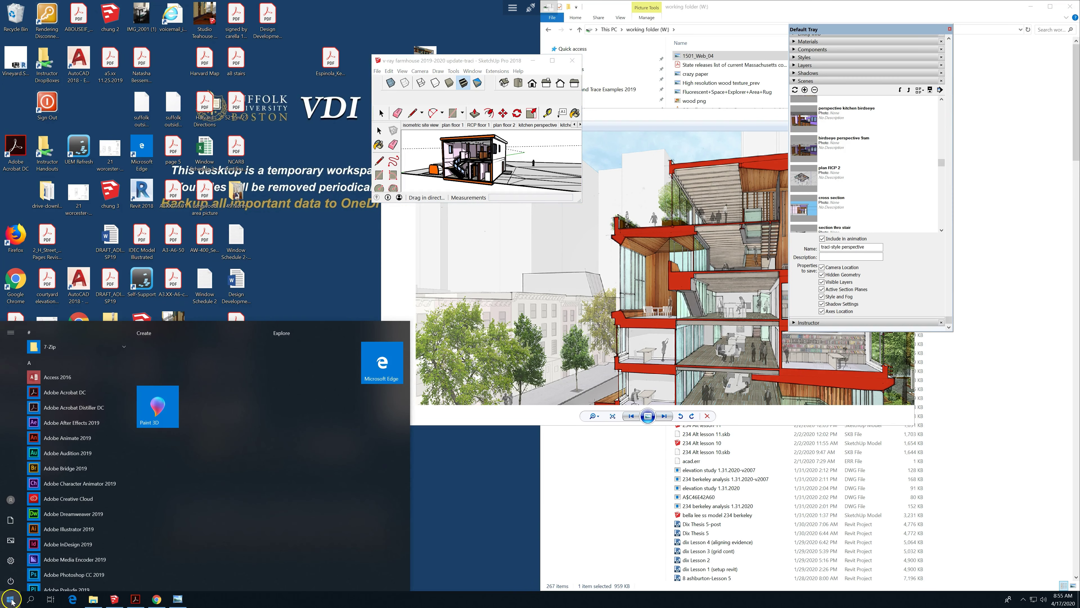
pyautogui.scroll(-1, 104, 482)
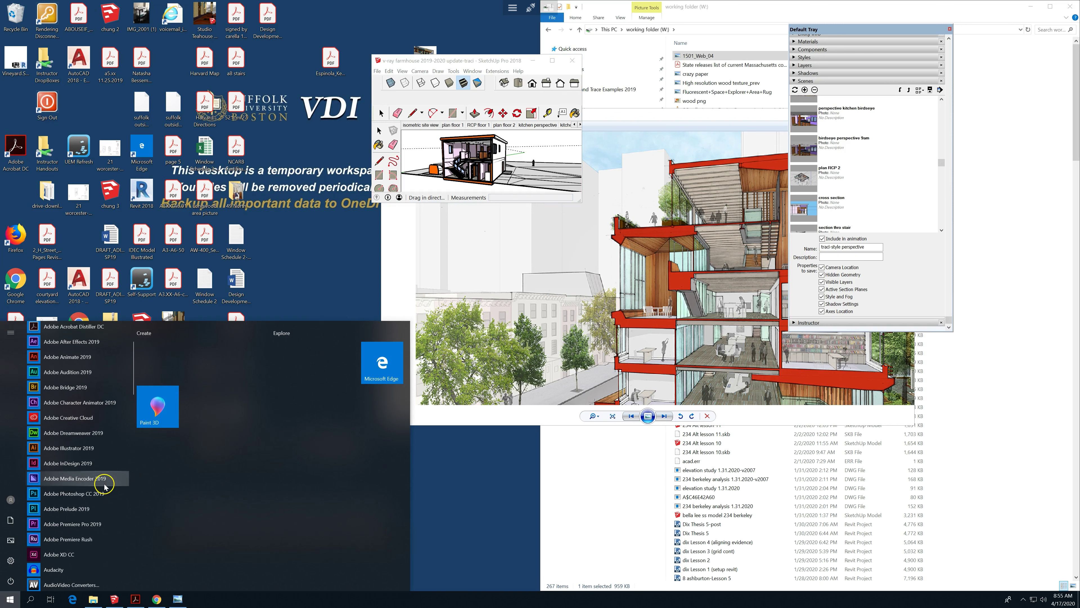
pyautogui.scroll(-2, 102, 500)
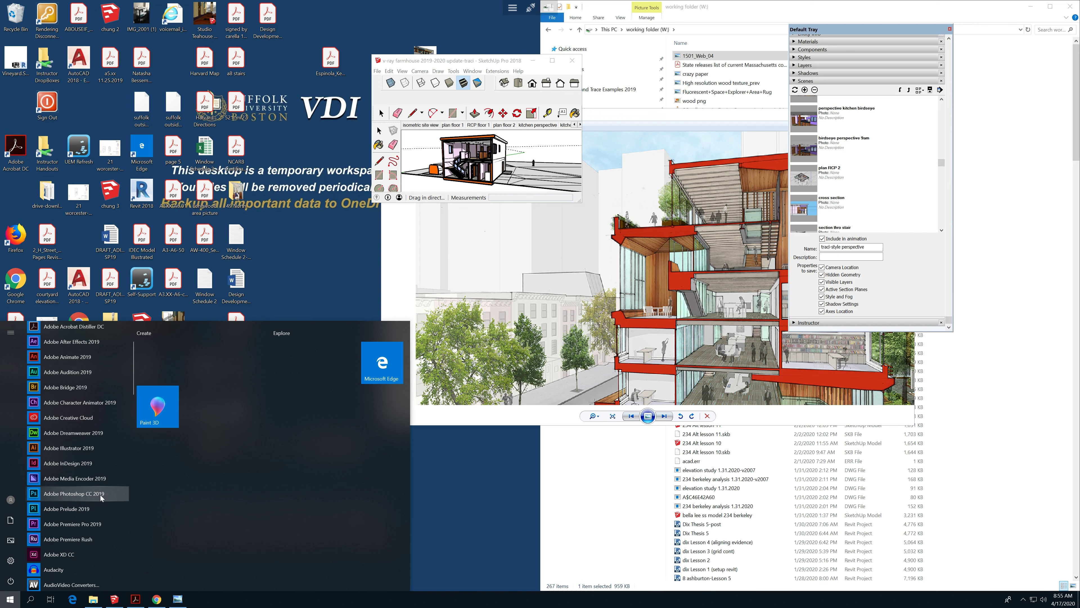
pyautogui.click(101, 495)
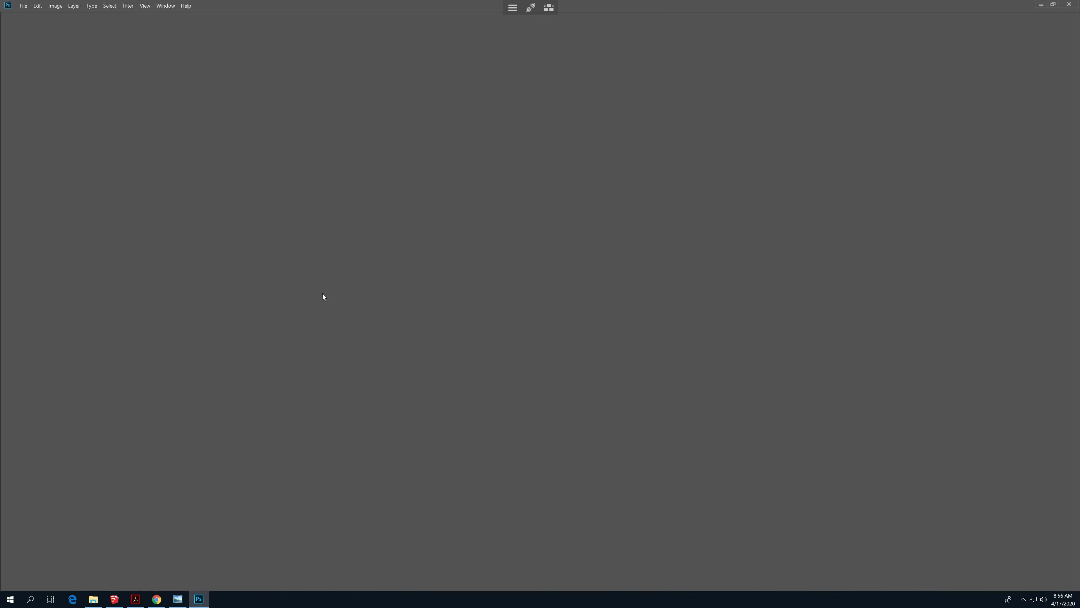
pyautogui.click(386, 254)
pyautogui.click(572, 230)
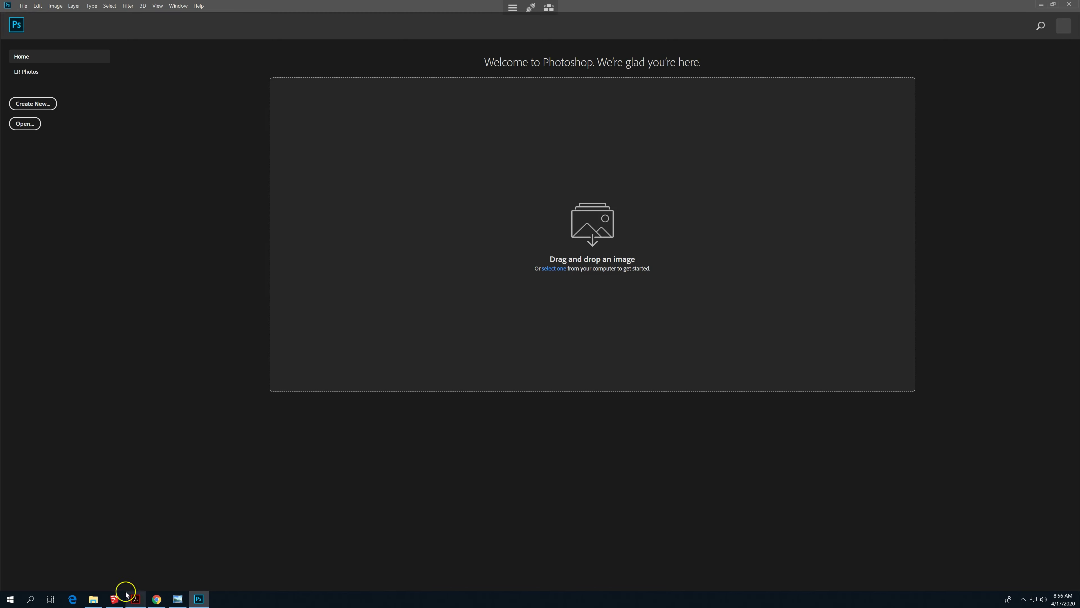
# Step: Find the exported "v-ray farmhouse 2019-2020 update-traci" PNG in the working folder and open it in Photoshop
pyautogui.click(93, 598)
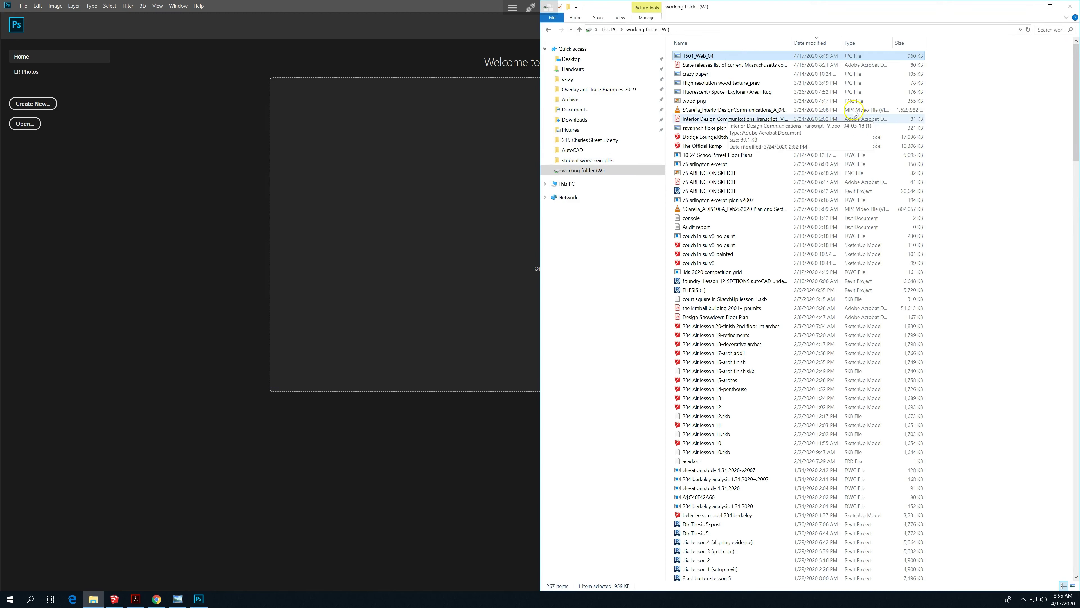
pyautogui.click(596, 99)
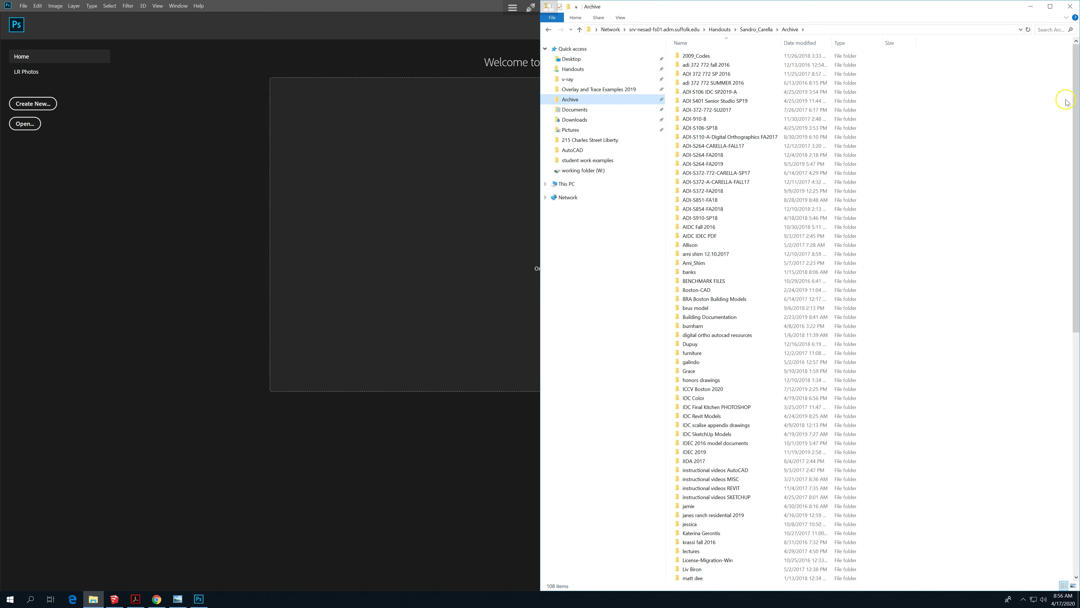
pyautogui.moveTo(1074, 141); pyautogui.dragTo(1077, 421)
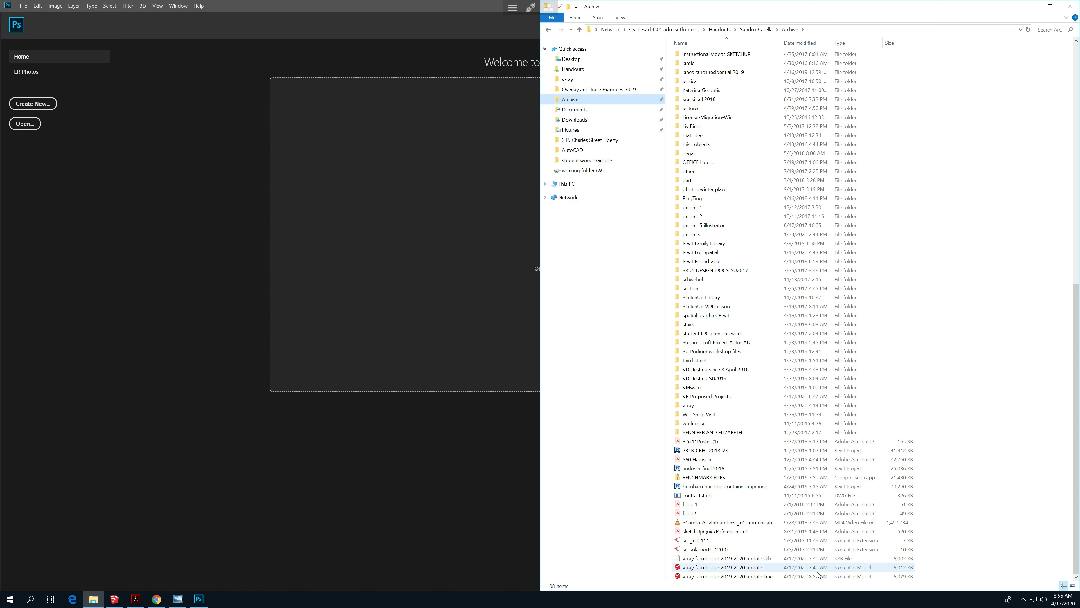
pyautogui.click(807, 569)
pyautogui.click(592, 171)
pyautogui.click(760, 60)
pyautogui.moveTo(761, 59); pyautogui.dragTo(442, 176)
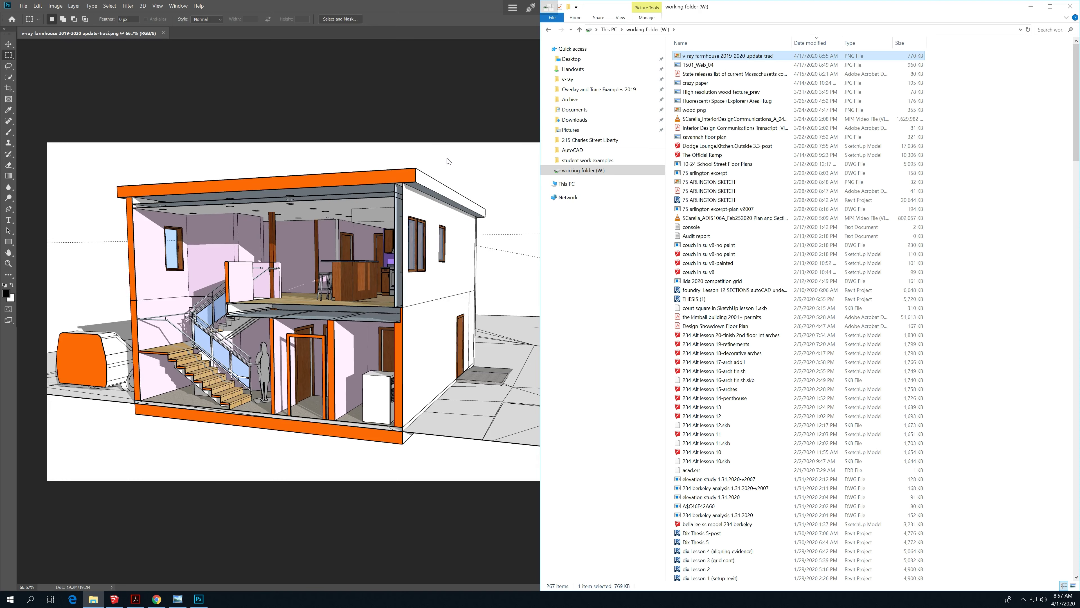
pyautogui.click(457, 41)
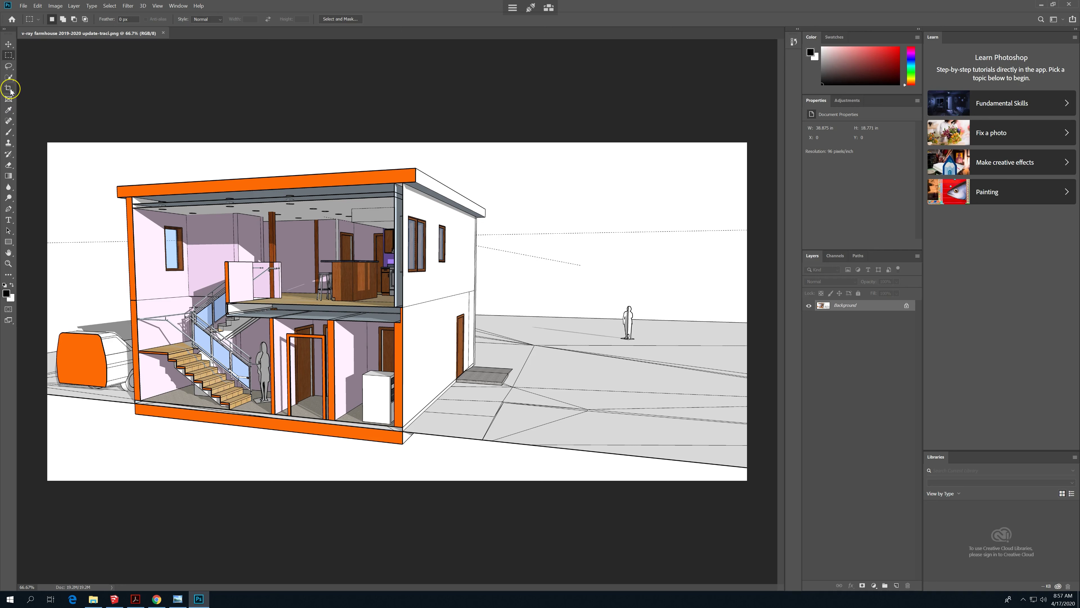
# Step: Select the sky with the Polygonal Lasso, following the horizon, the canvas edges and the outline of the house's walls and roof
pyautogui.click(9, 66)
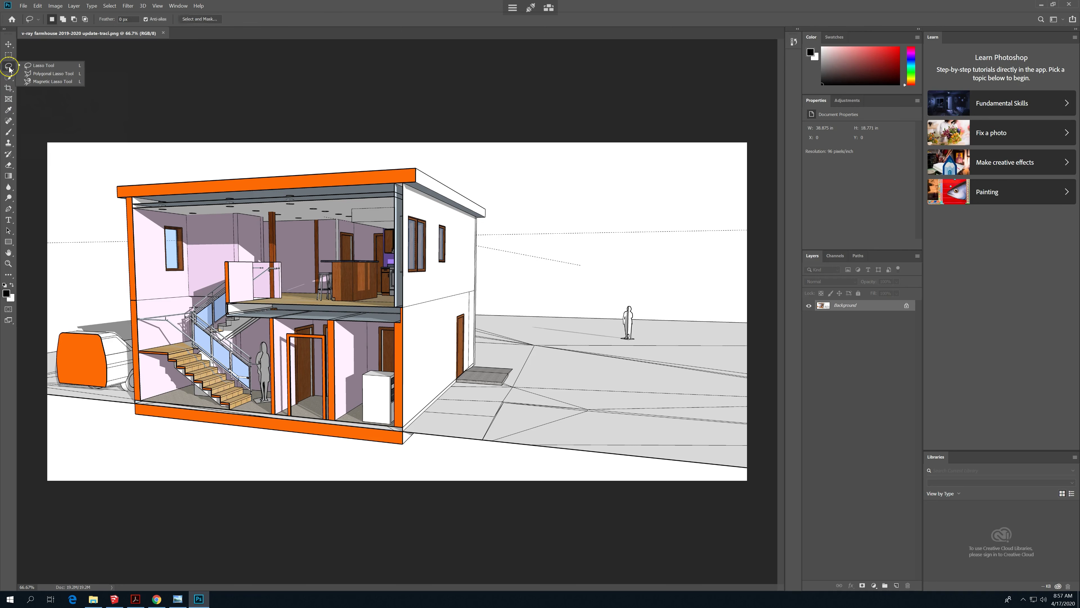
pyautogui.click(49, 73)
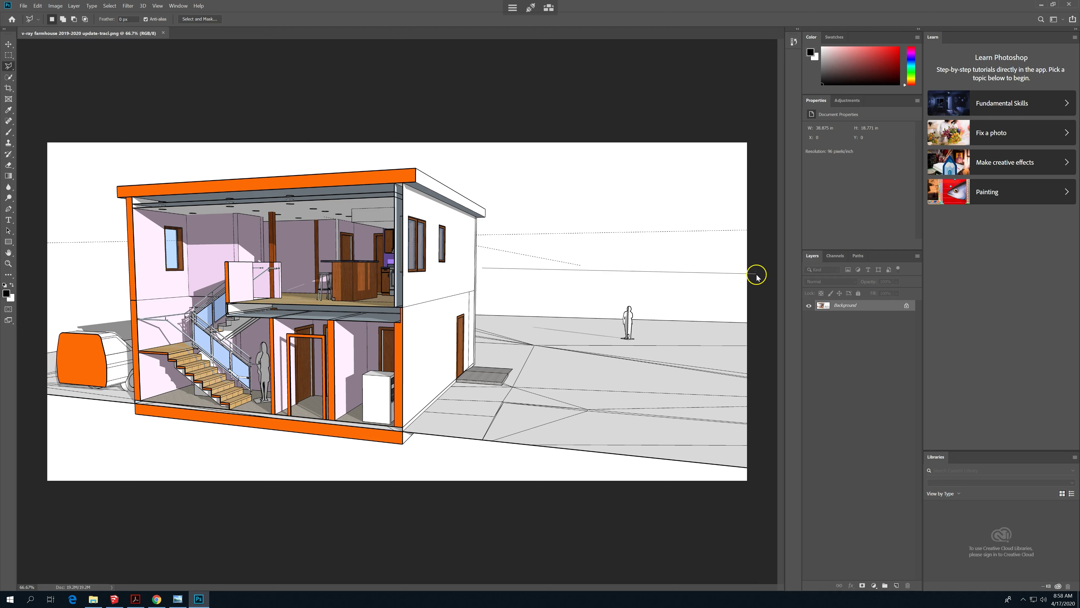
pyautogui.click(747, 269)
pyautogui.click(743, 141)
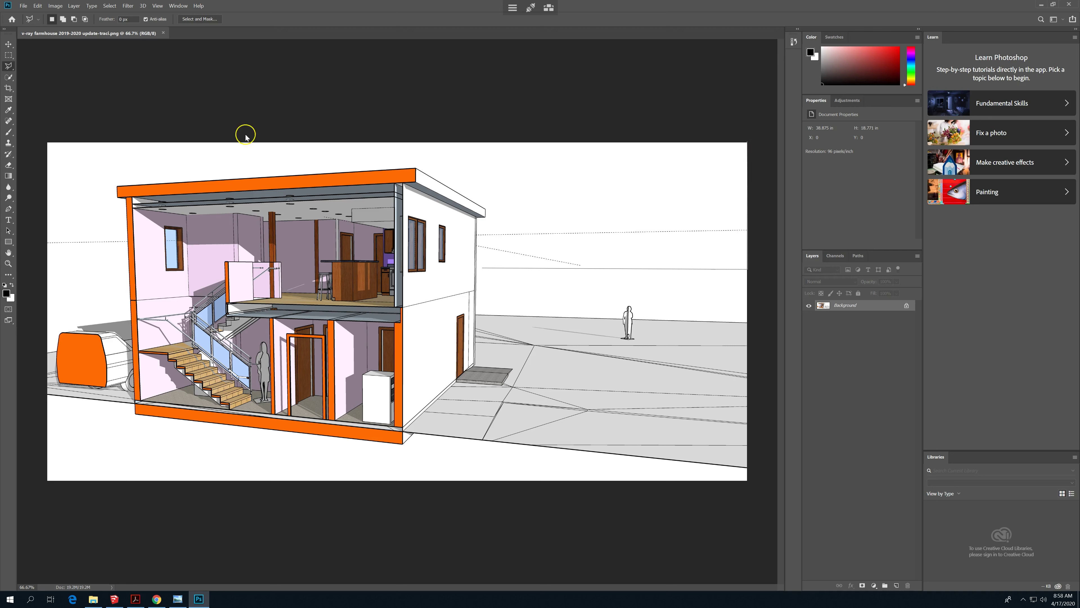
pyautogui.click(47, 142)
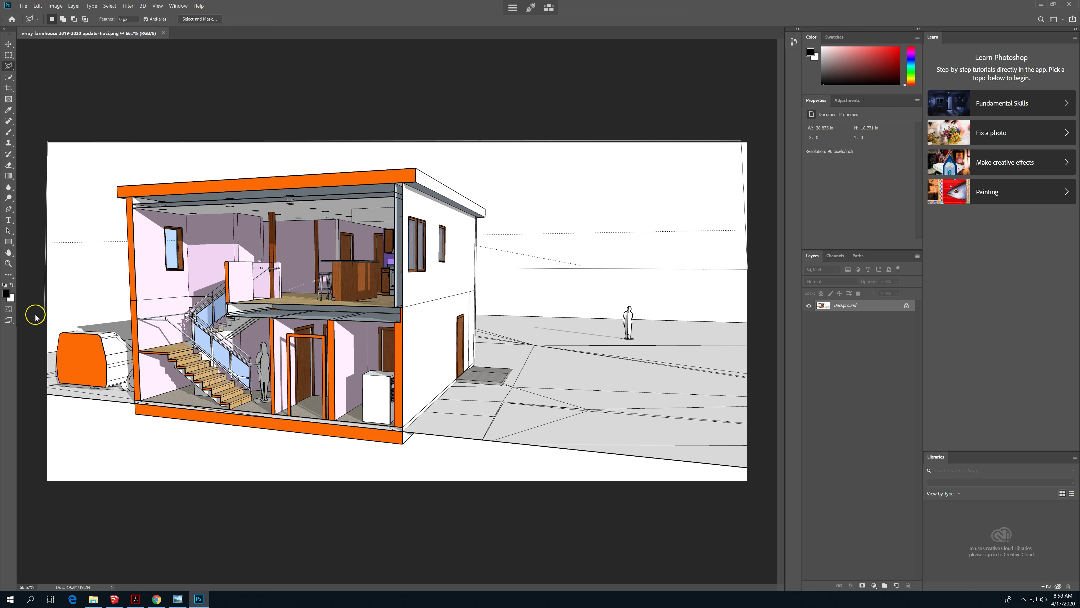
pyautogui.click(47, 276)
pyautogui.click(130, 277)
pyautogui.click(125, 199)
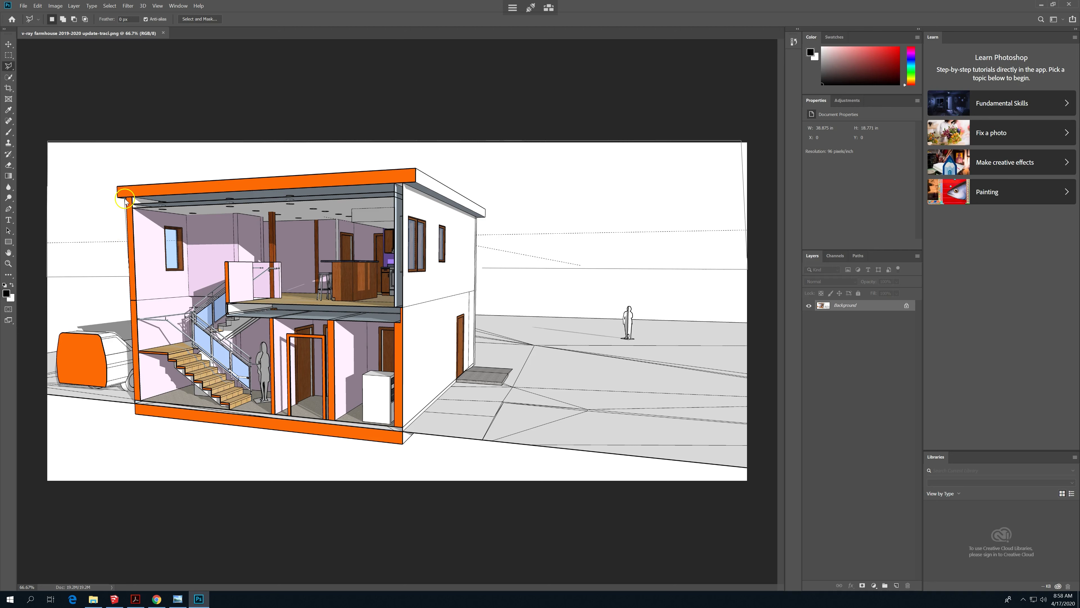
pyautogui.click(117, 198)
pyautogui.click(116, 188)
pyautogui.click(417, 169)
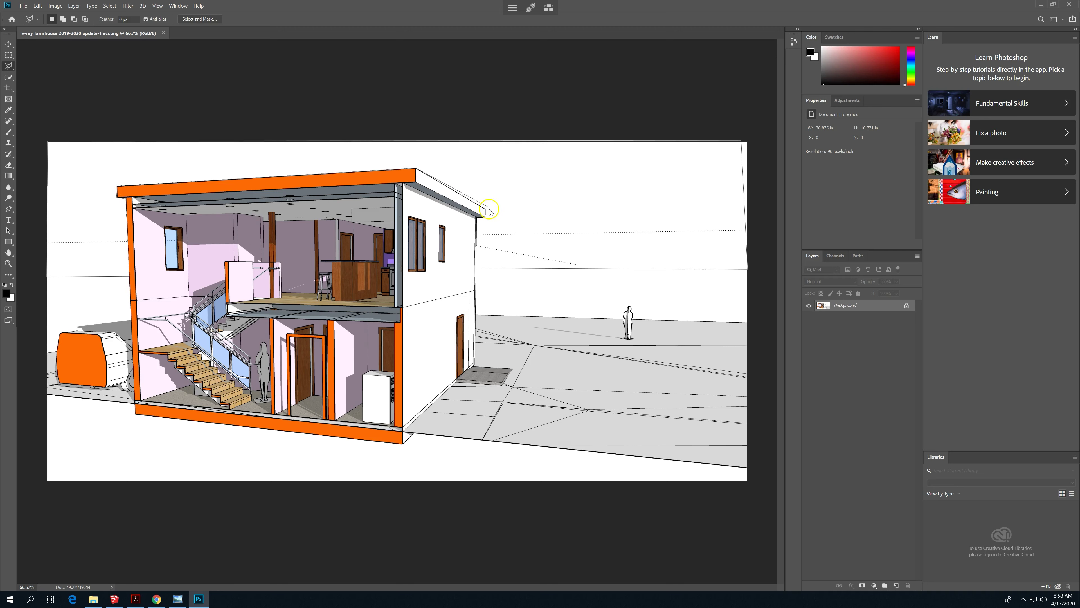
pyautogui.click(486, 210)
pyautogui.click(476, 219)
pyautogui.click(477, 269)
pyautogui.doubleClick(488, 275)
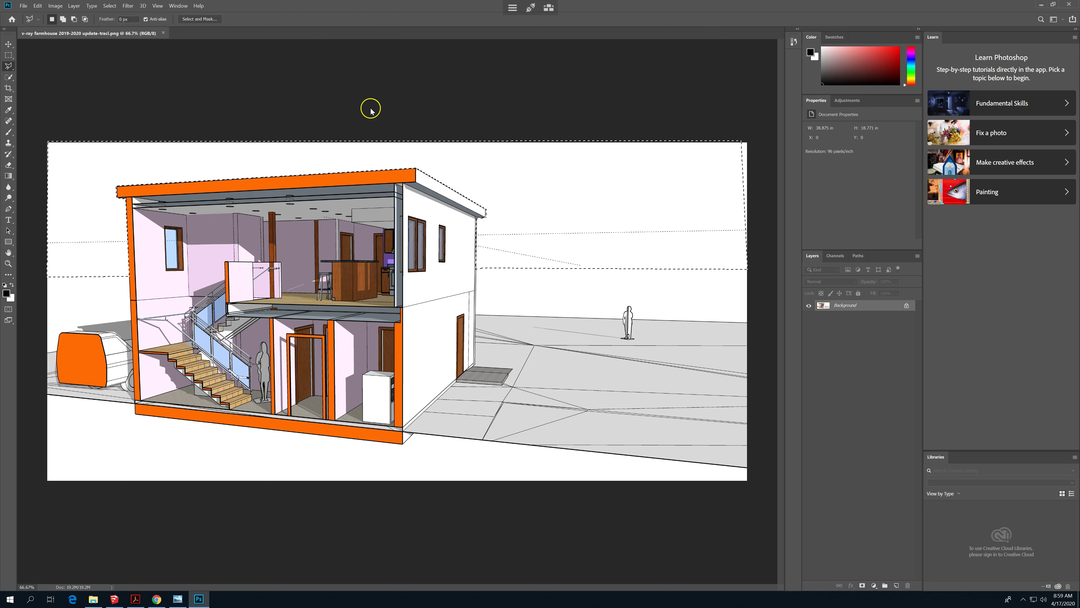
# Step: Save the sky selection as a new channel named "sky horizon"
pyautogui.click(109, 6)
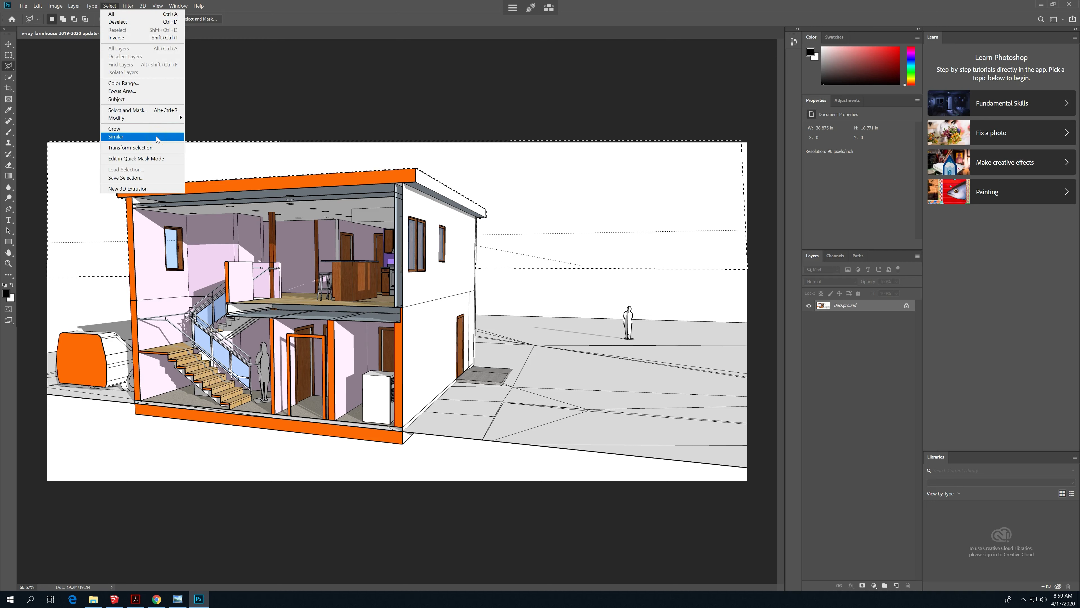
pyautogui.click(146, 179)
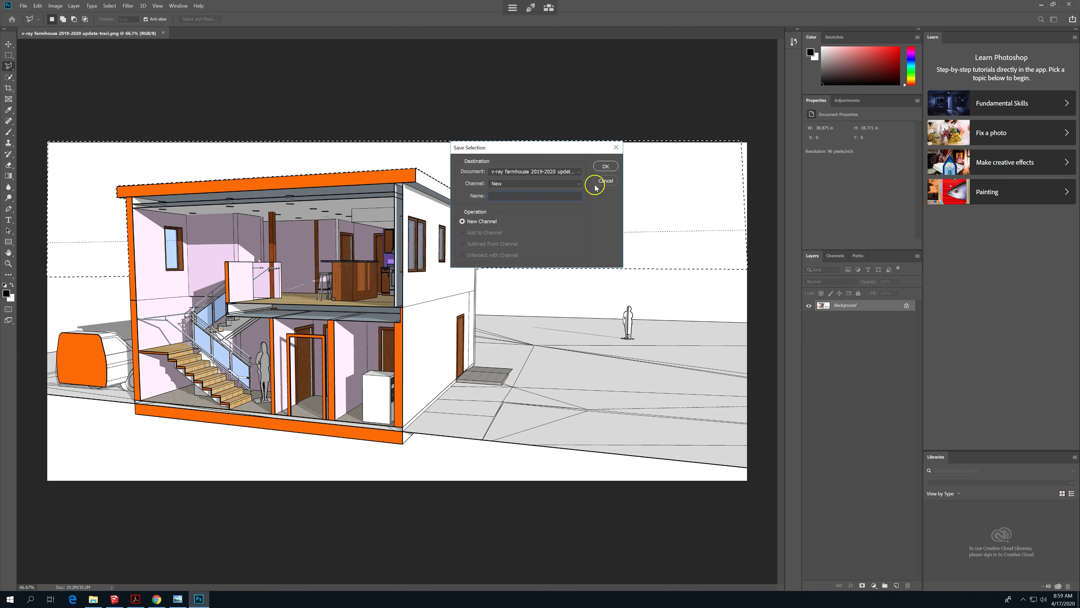
pyautogui.write('ske')
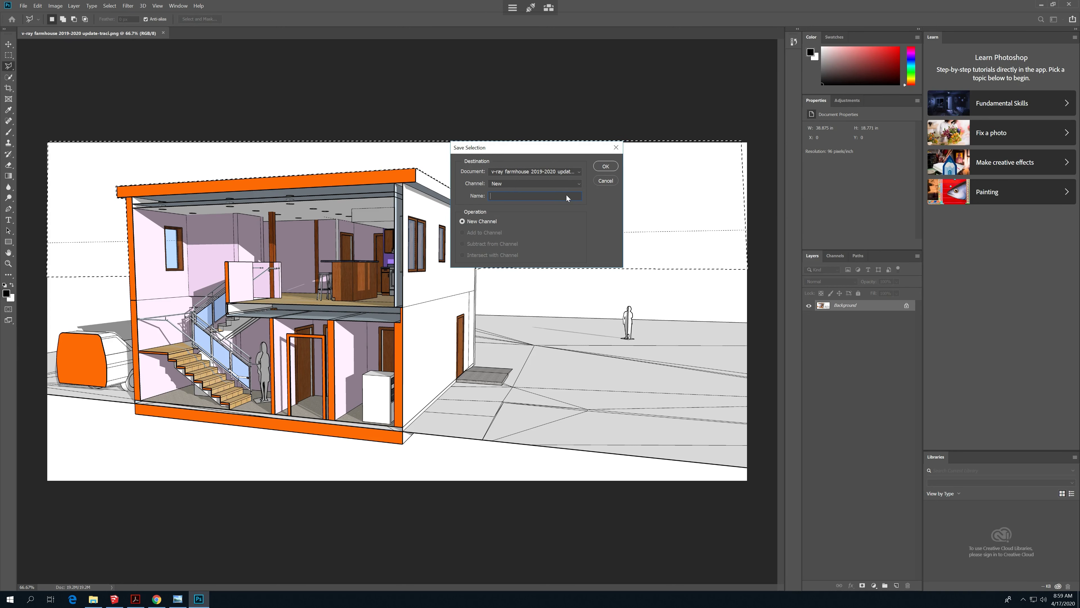
pyautogui.press('BackSpace')
pyautogui.write('y')
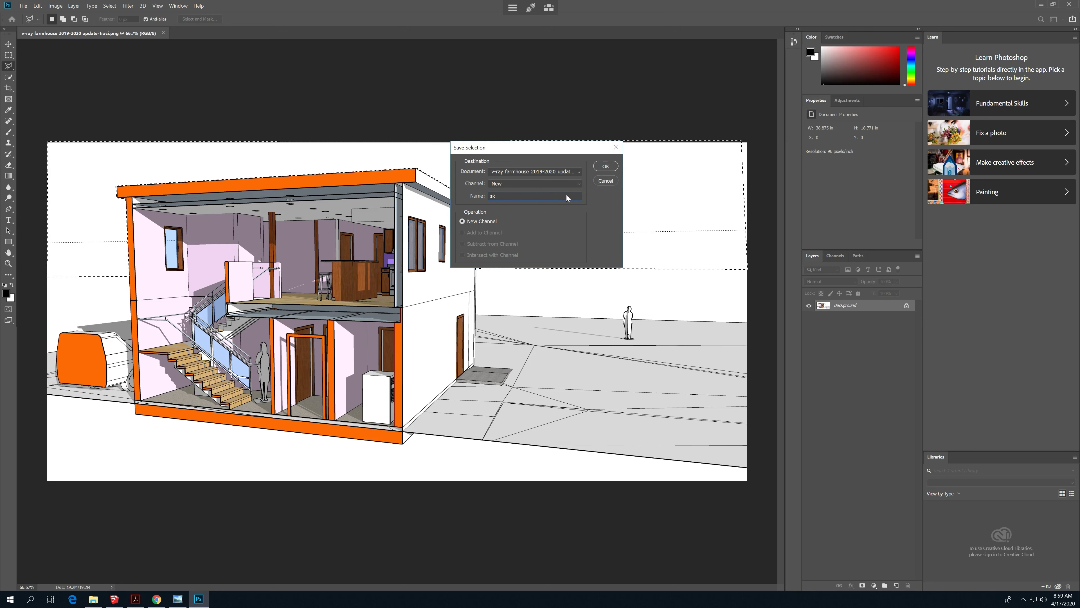
pyautogui.write(' horizon')
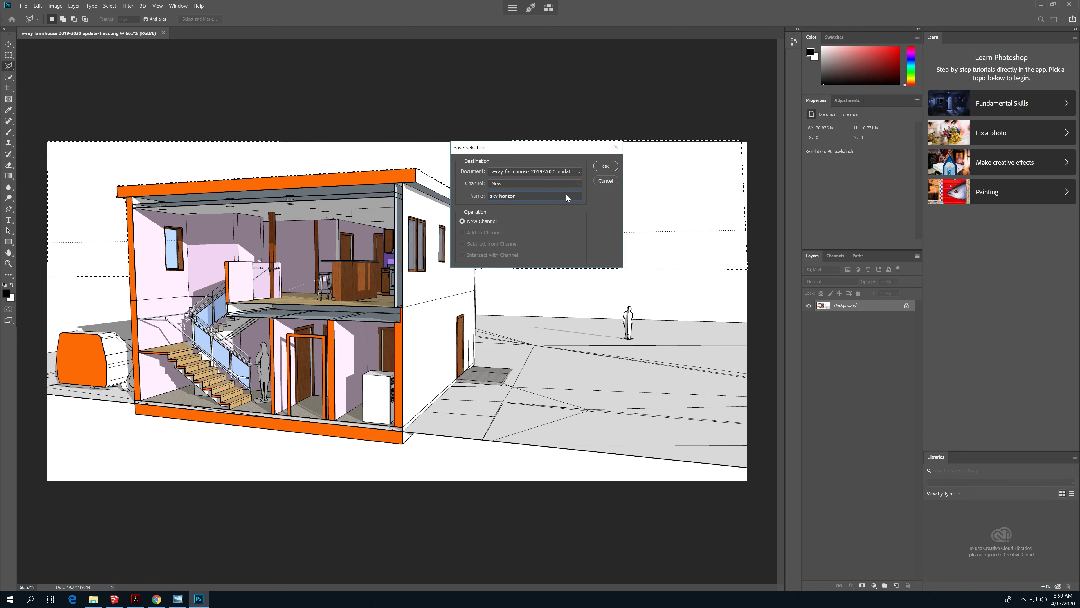
pyautogui.click(606, 166)
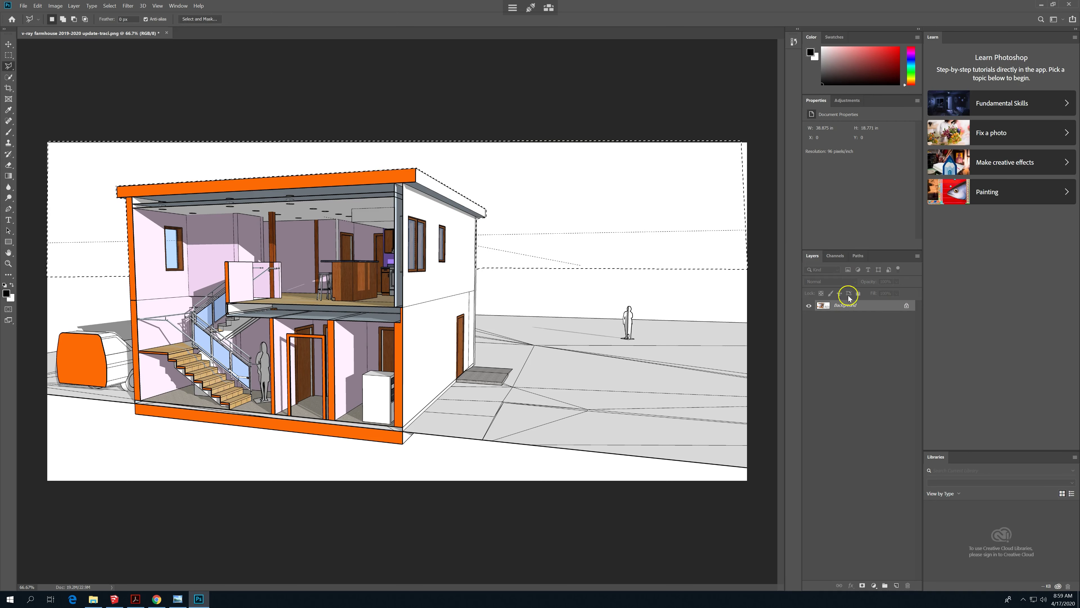
# Step: Display the saved sky horizon channel on its own to inspect its mask, and go back to the layer list
pyautogui.click(840, 257)
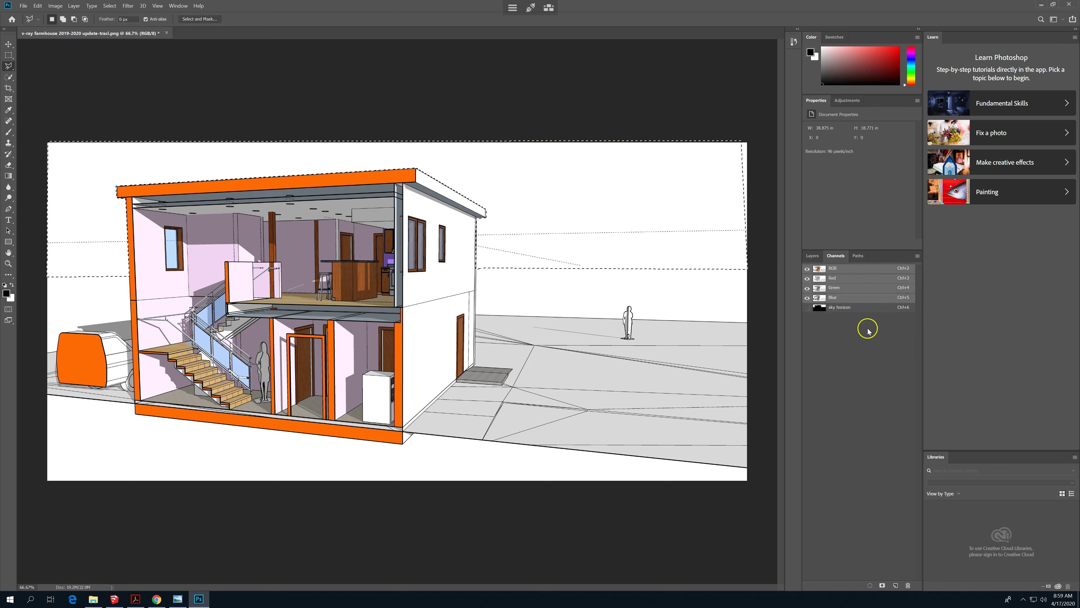
pyautogui.click(861, 313)
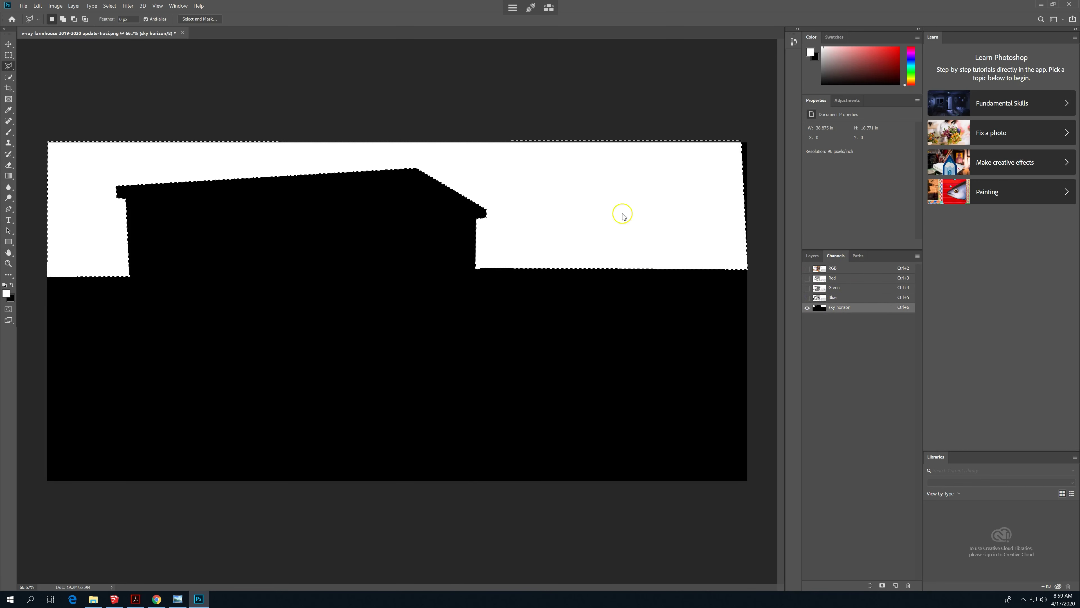
pyautogui.click(812, 256)
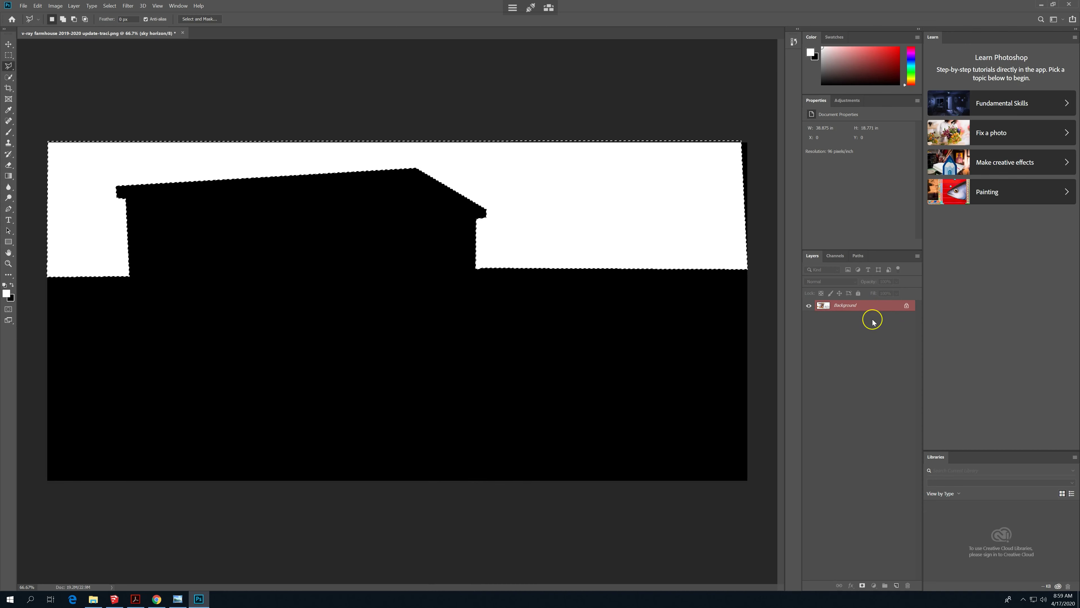
pyautogui.click(855, 345)
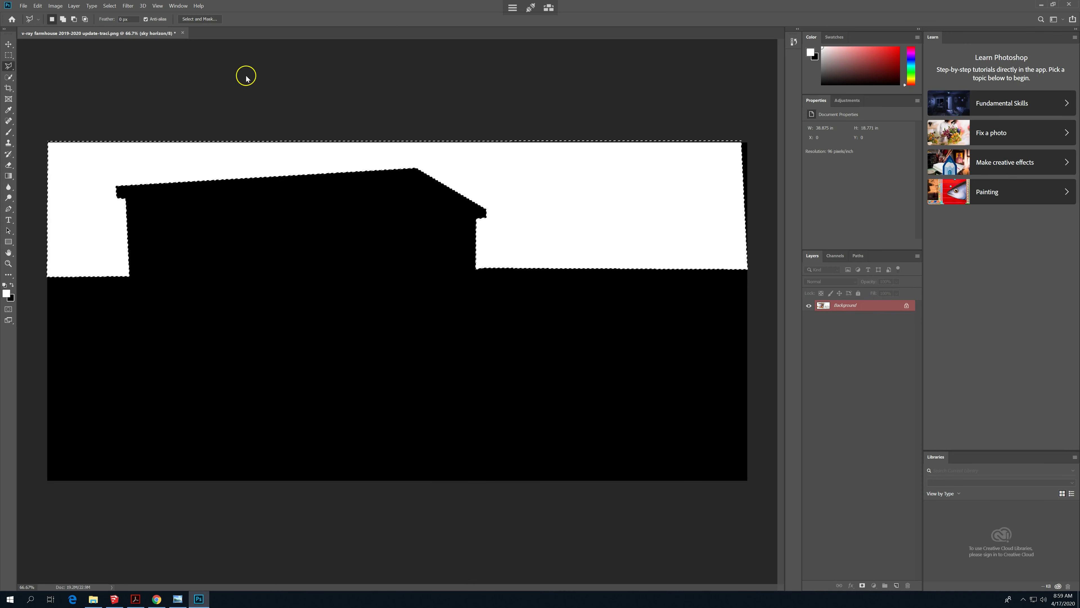
pyautogui.click(8, 44)
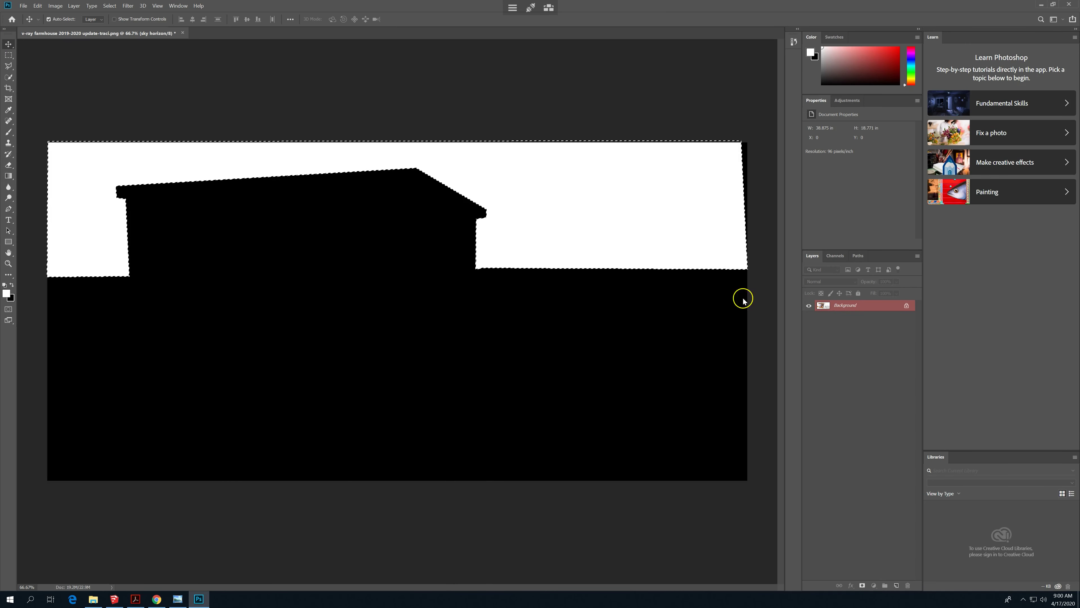
pyautogui.click(835, 256)
pyautogui.click(812, 256)
pyautogui.click(823, 307)
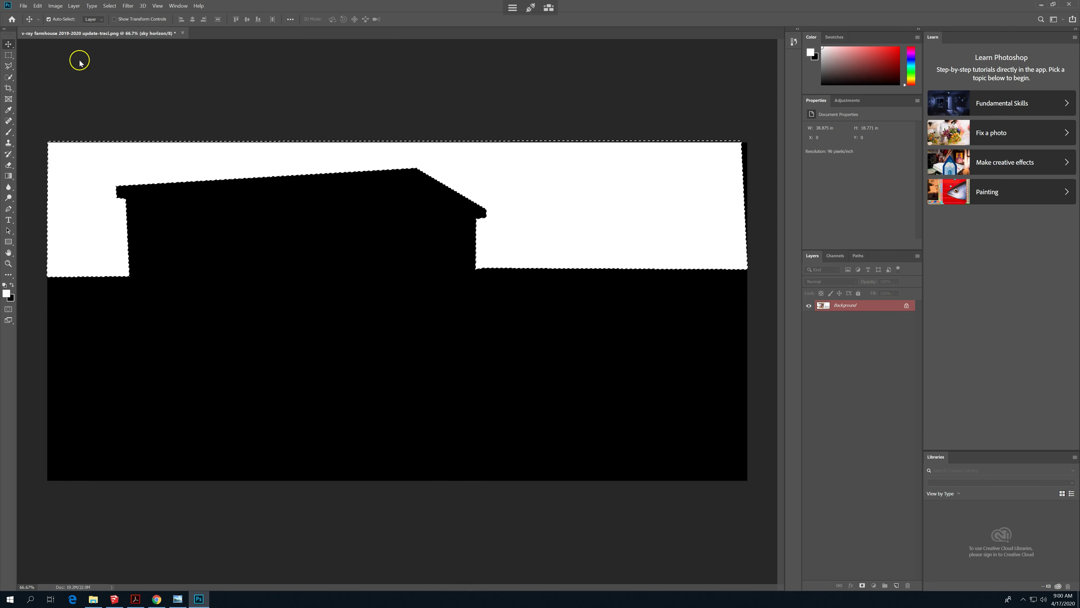
# Step: Add a new layer above the Background layer and name it "sky background"
pyautogui.click(897, 585)
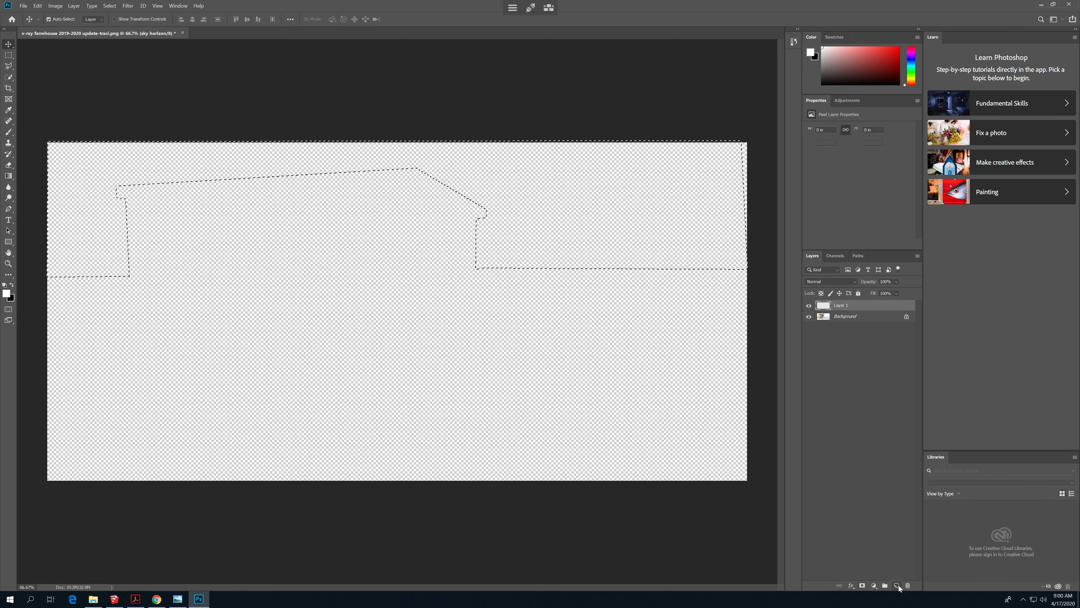
pyautogui.doubleClick(851, 308)
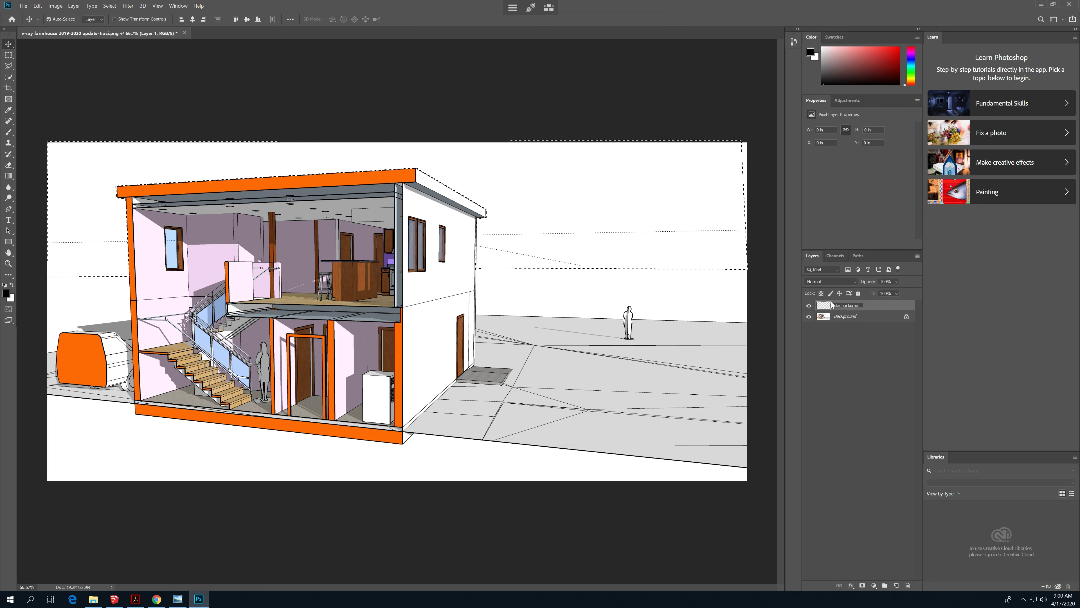
pyautogui.click(829, 306)
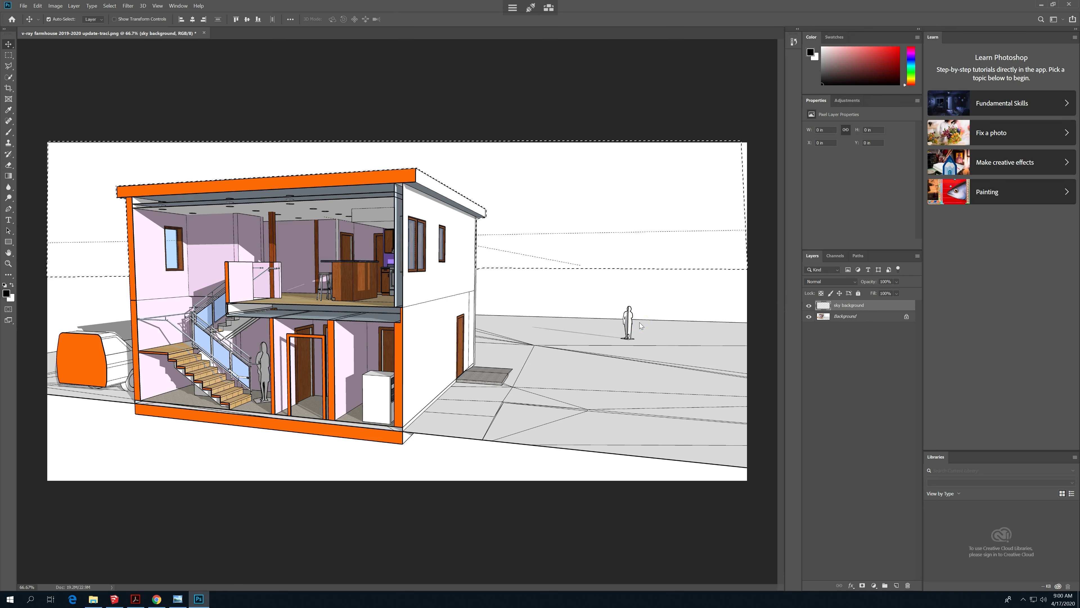
# Step: Bring up the 1501_Web_04 reference rendering to examine its sky and city backdrop, and minimize it
pyautogui.click(179, 598)
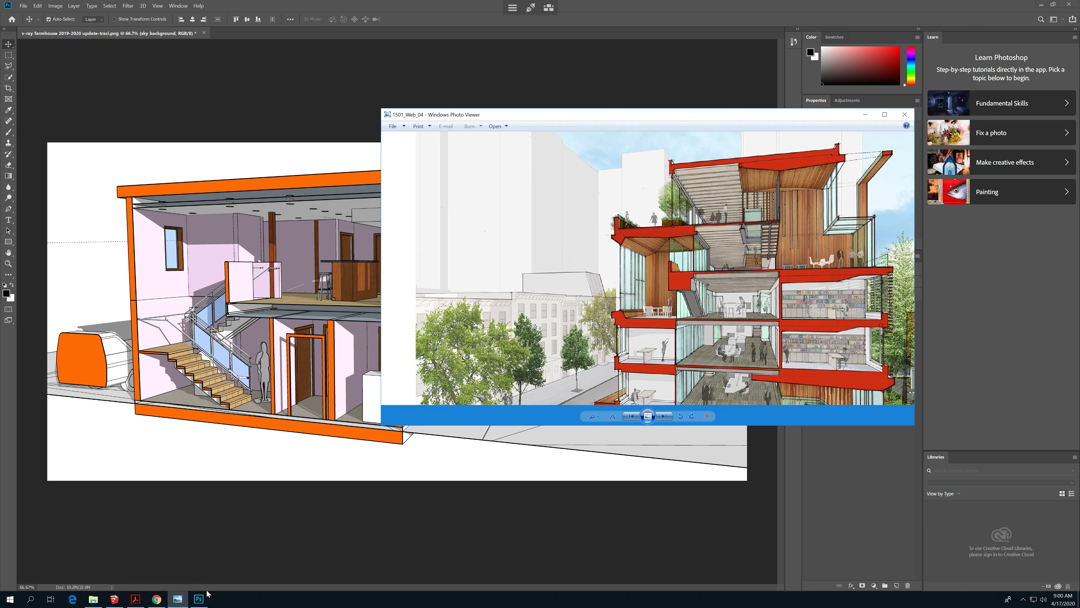
pyautogui.click(866, 114)
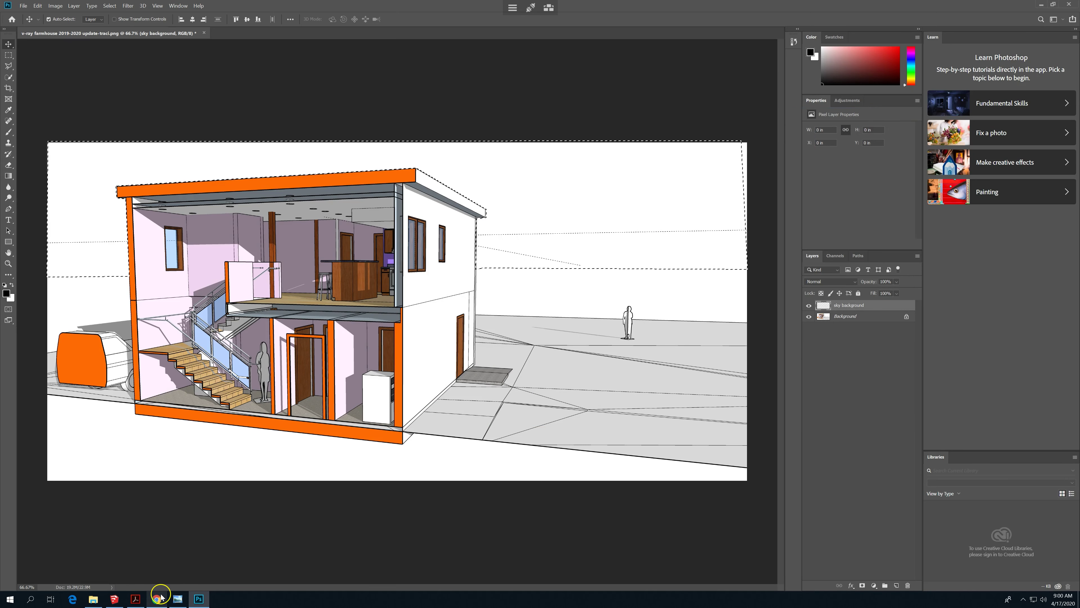
# Step: Switch to Chrome and search Google in a new tab for "city skyline images"
pyautogui.moveTo(164, 596)
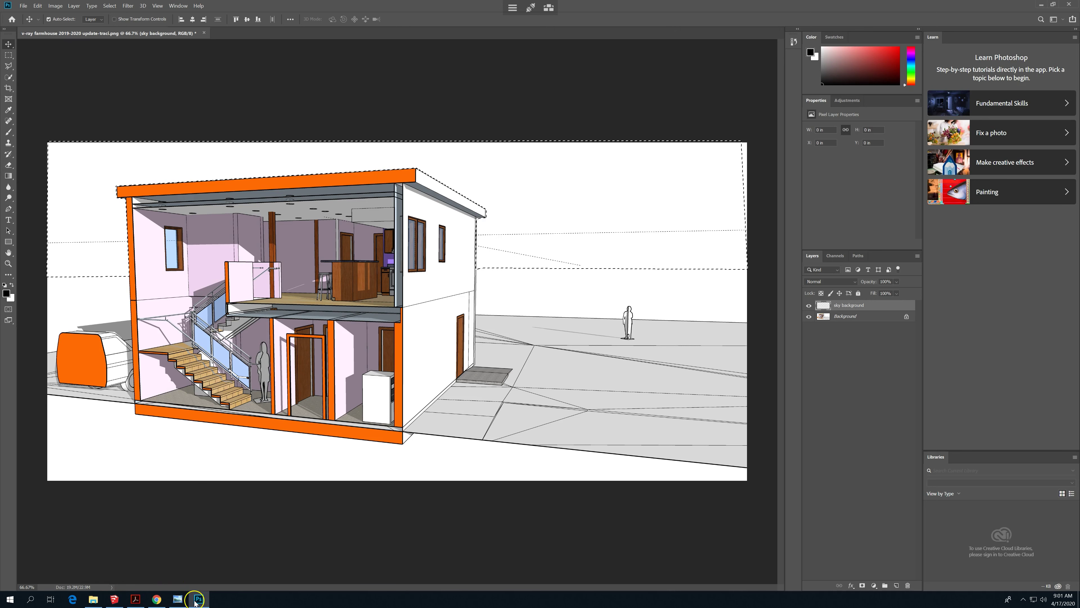
pyautogui.moveTo(156, 600)
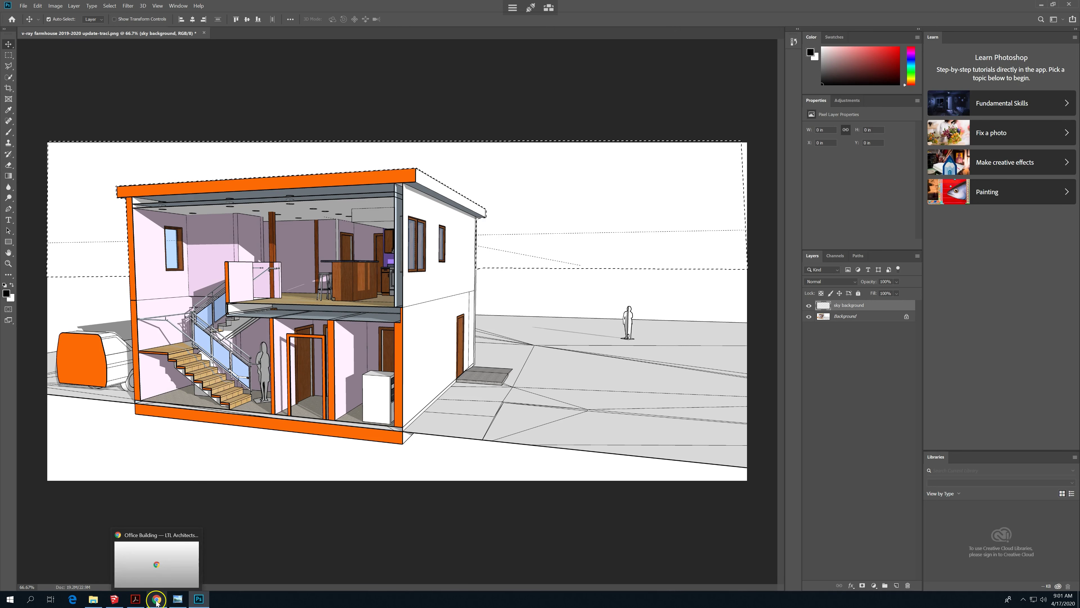
pyautogui.click(157, 570)
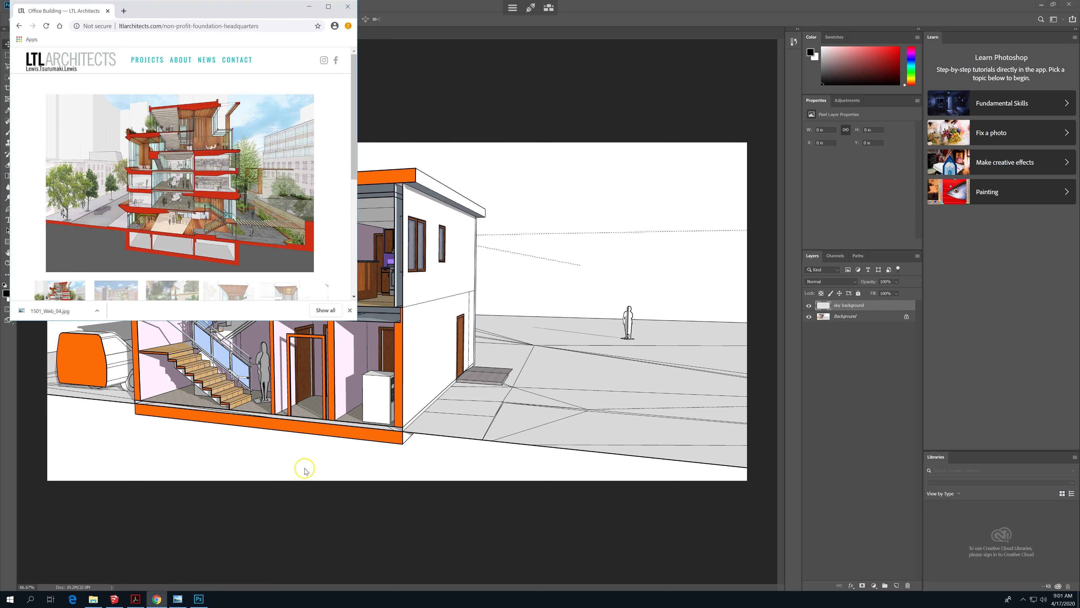
pyautogui.click(123, 11)
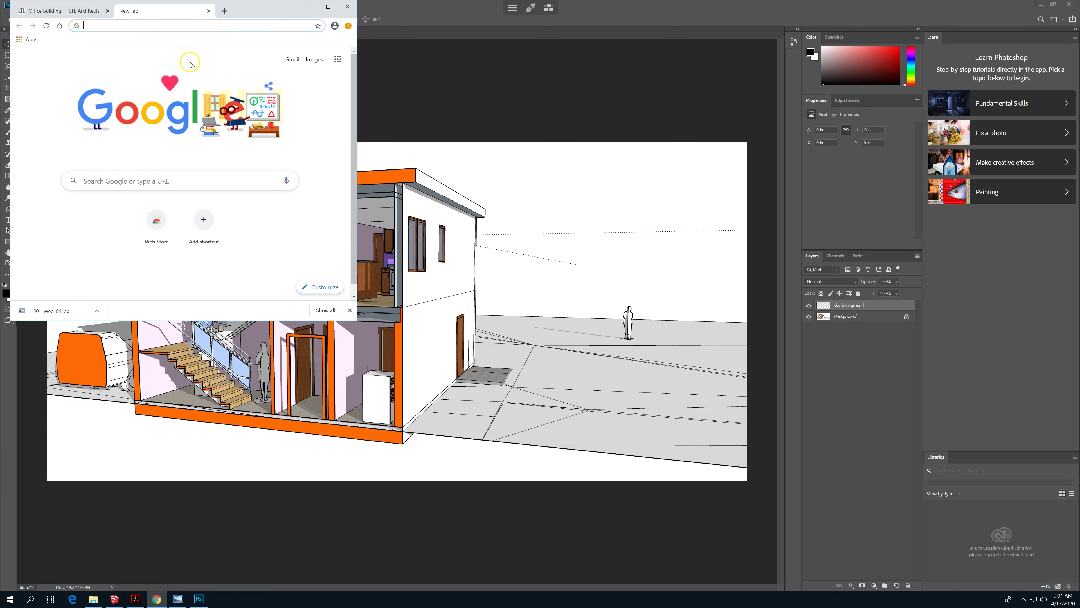
pyautogui.write('city')
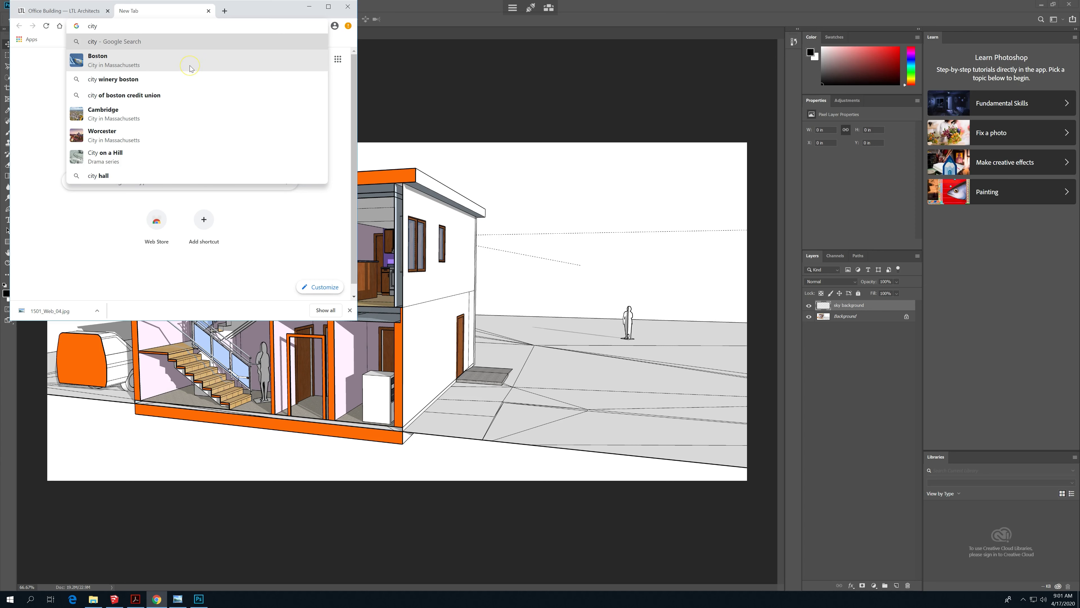
pyautogui.write('s')
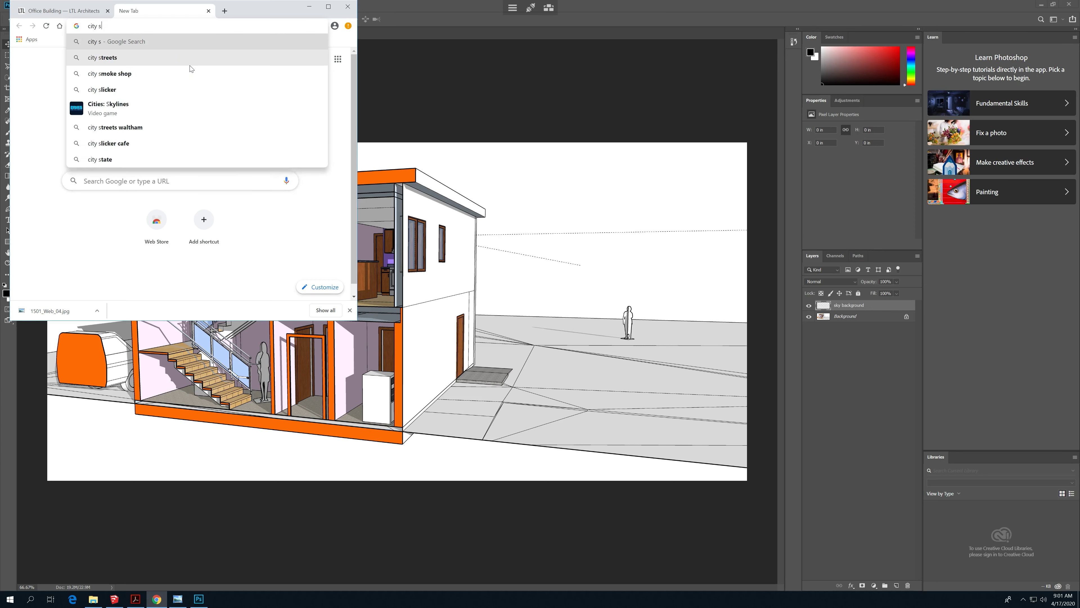
pyautogui.write('kyline images')
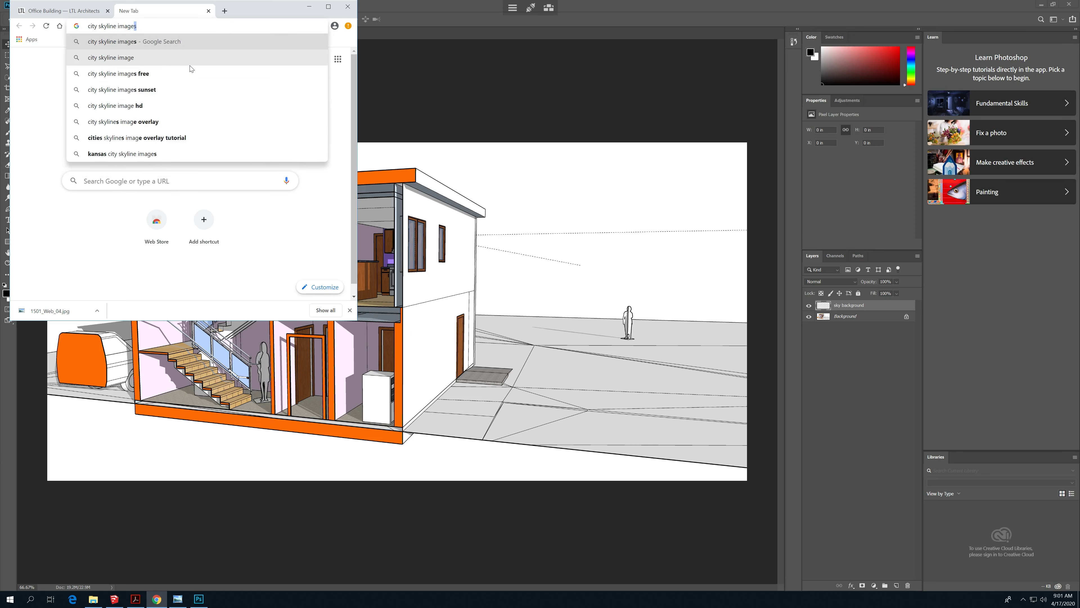
pyautogui.press('Return')
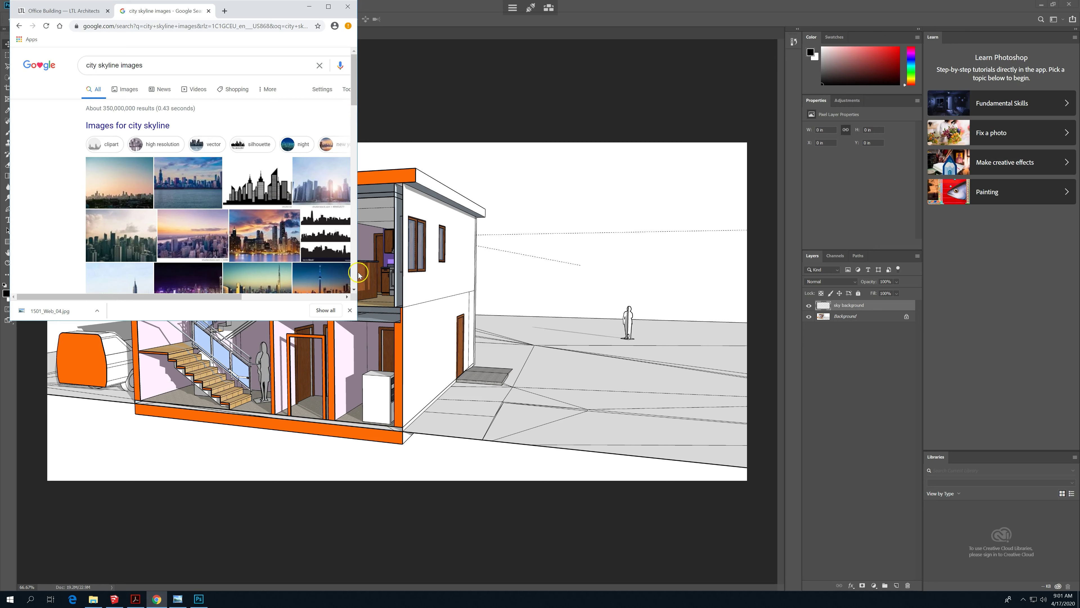
# Step: Browse the skyline image results and related images, and open the black and white skyline photo from PxHere
pyautogui.moveTo(238, 296)
pyautogui.mouseDown()
pyautogui.moveTo(327, 300)
pyautogui.moveTo(217, 302)
pyautogui.mouseUp()
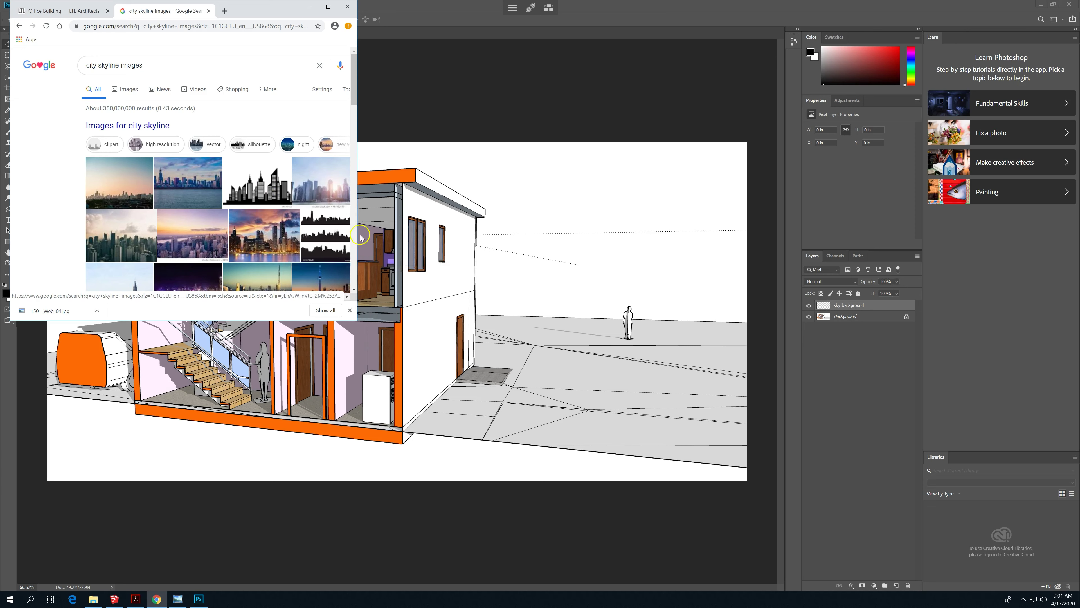
pyautogui.click(281, 243)
pyautogui.click(333, 185)
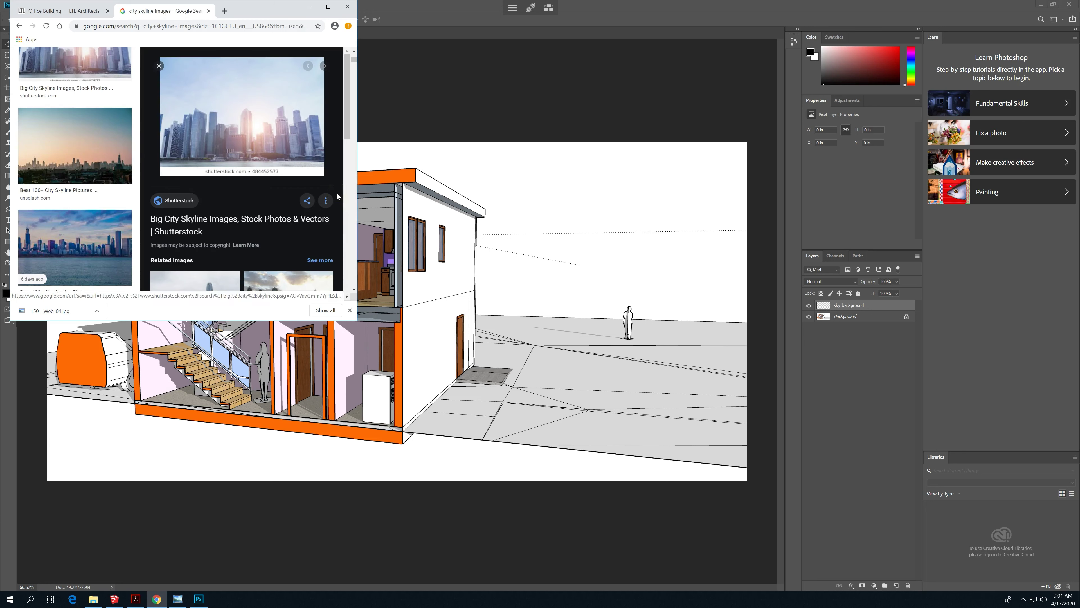
pyautogui.scroll(-2, 318, 206)
pyautogui.click(315, 209)
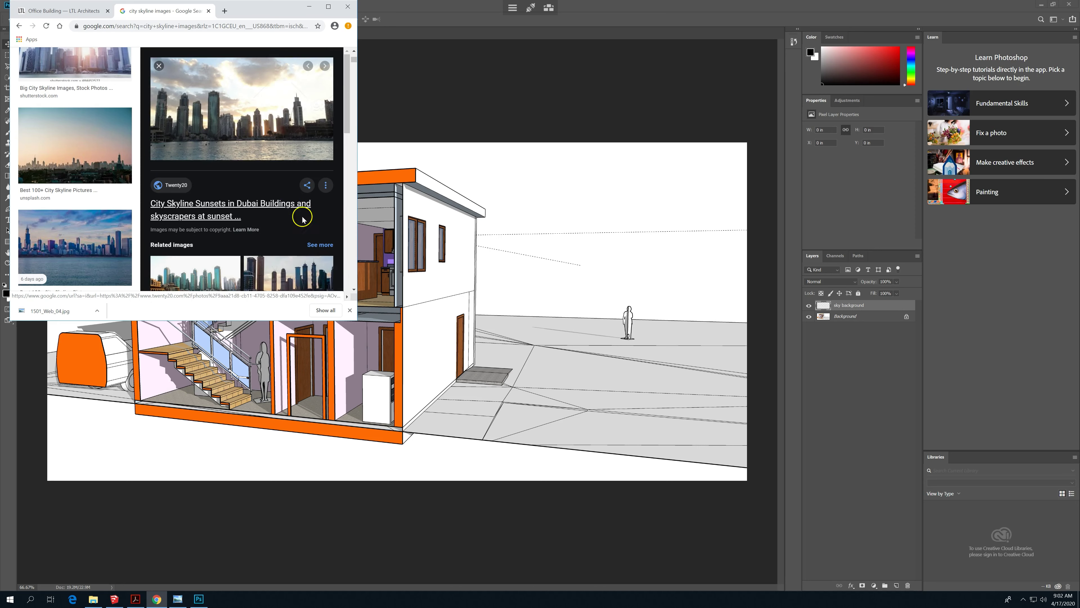
pyautogui.scroll(-2, 290, 189)
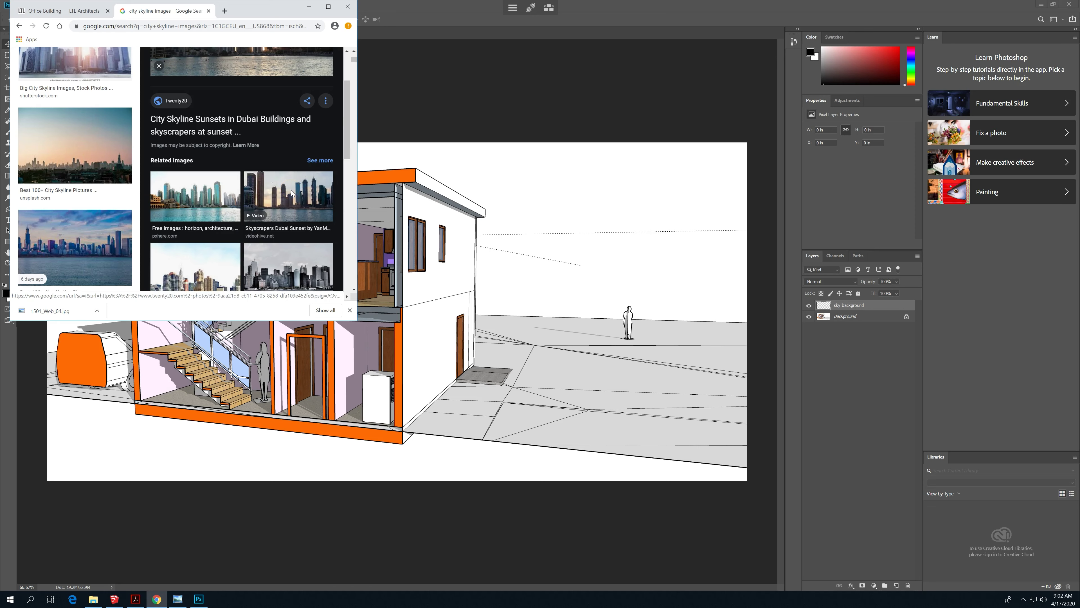
pyautogui.scroll(-3, 291, 192)
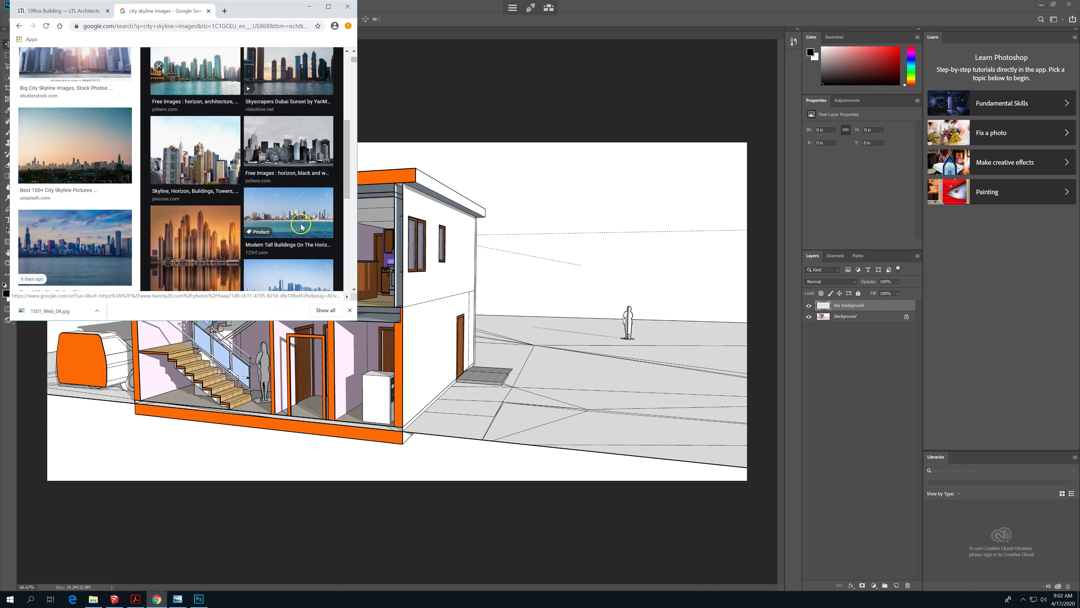
pyautogui.click(291, 156)
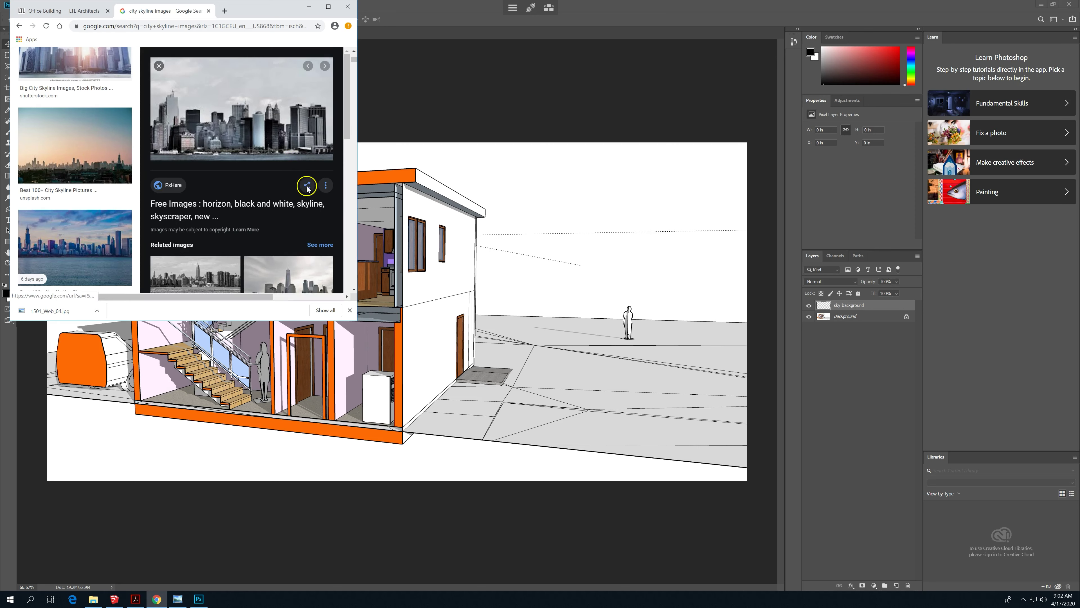
# Step: Save the black and white skyline photo as a JPEG named "images" in working folder (W:)
pyautogui.rightClick(270, 134)
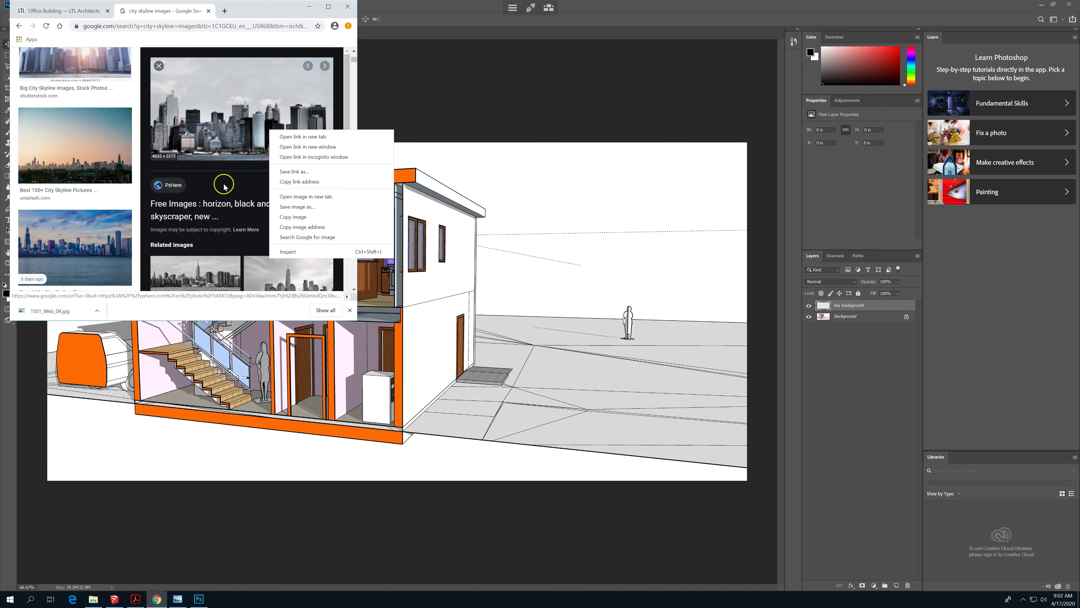
pyautogui.click(297, 207)
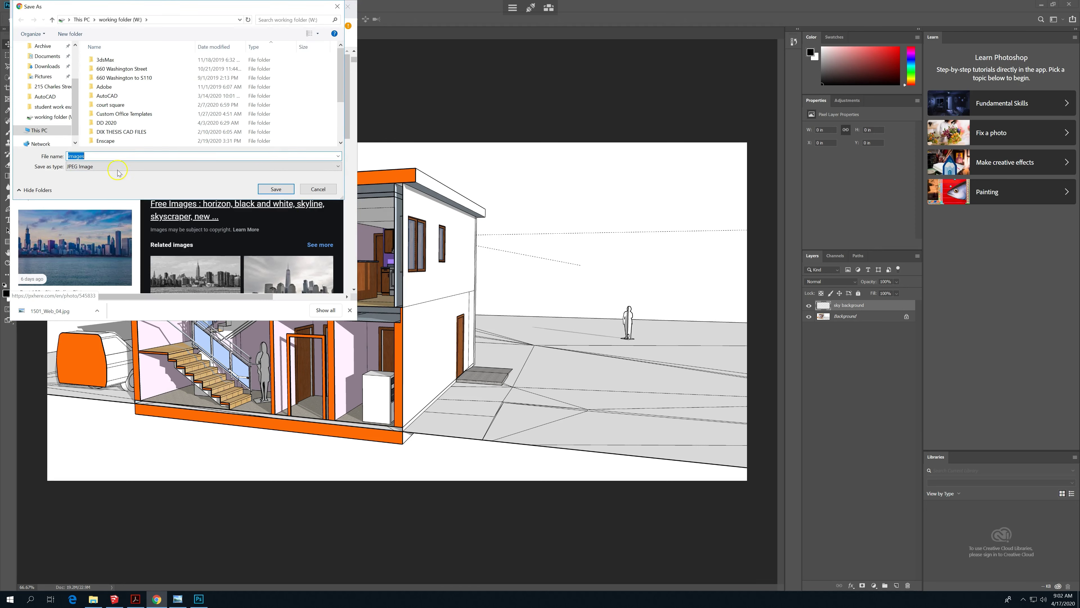
pyautogui.click(51, 116)
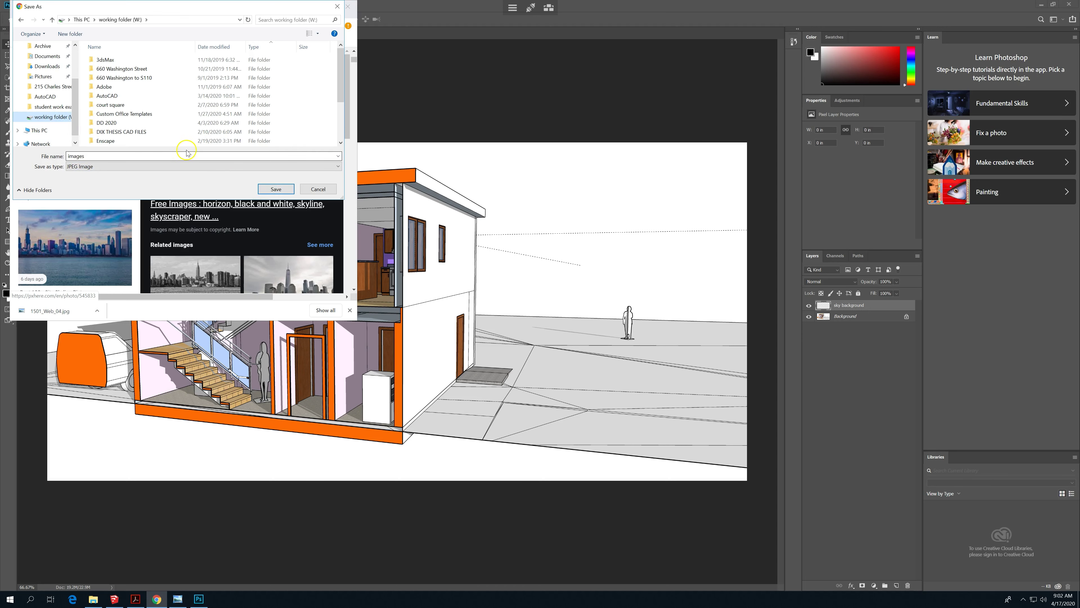
pyautogui.click(293, 184)
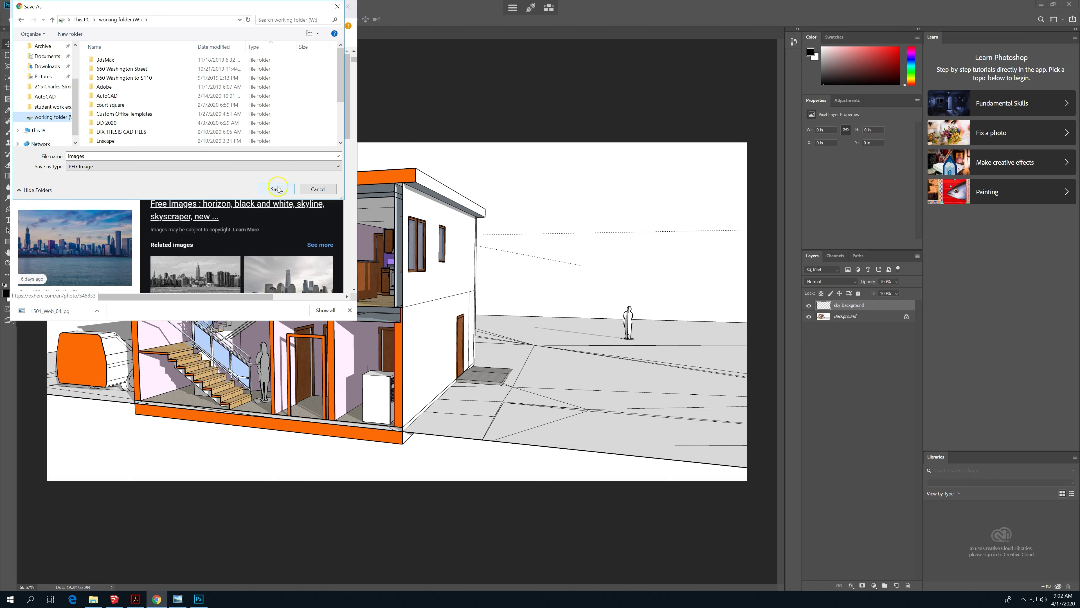
# Step: Minimize Chrome to return to Photoshop, and switch the VMware Horizon session out of and back into full screen
pyautogui.click(309, 6)
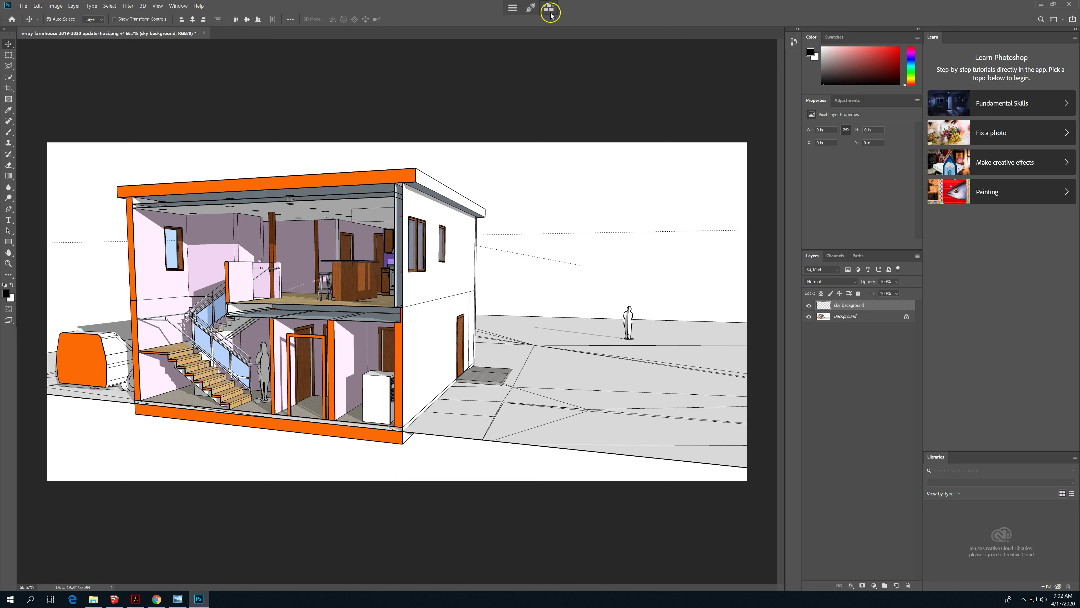
pyautogui.click(513, 9)
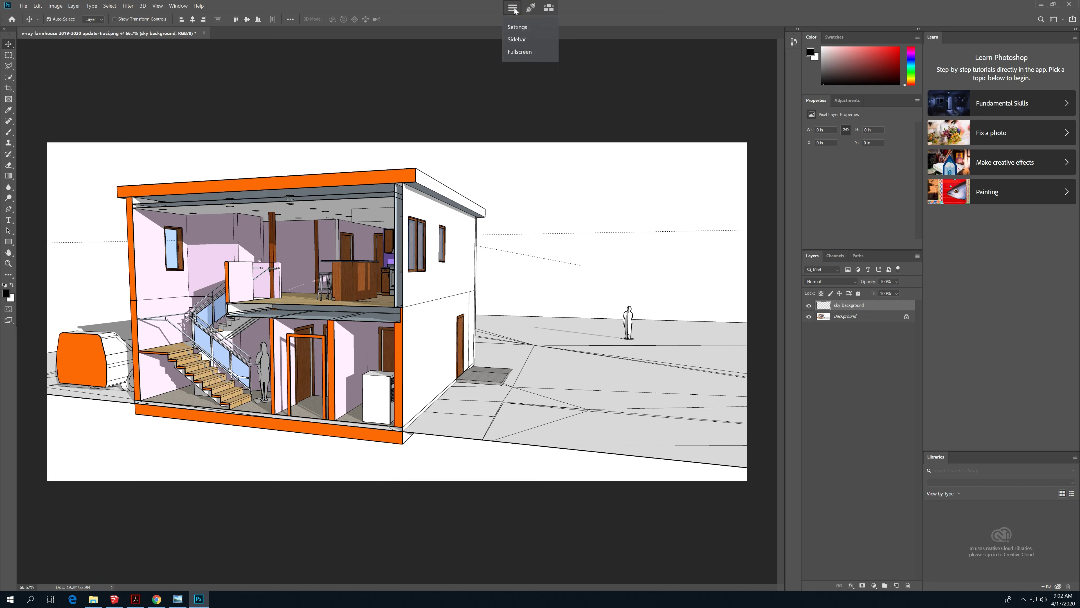
pyautogui.click(519, 51)
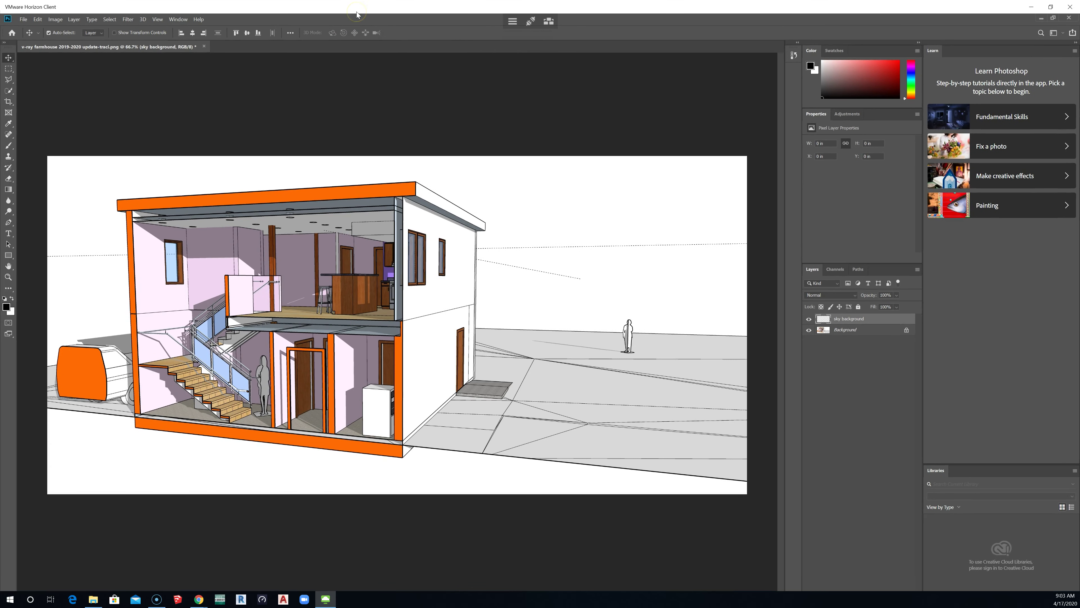
pyautogui.click(512, 24)
pyautogui.click(532, 63)
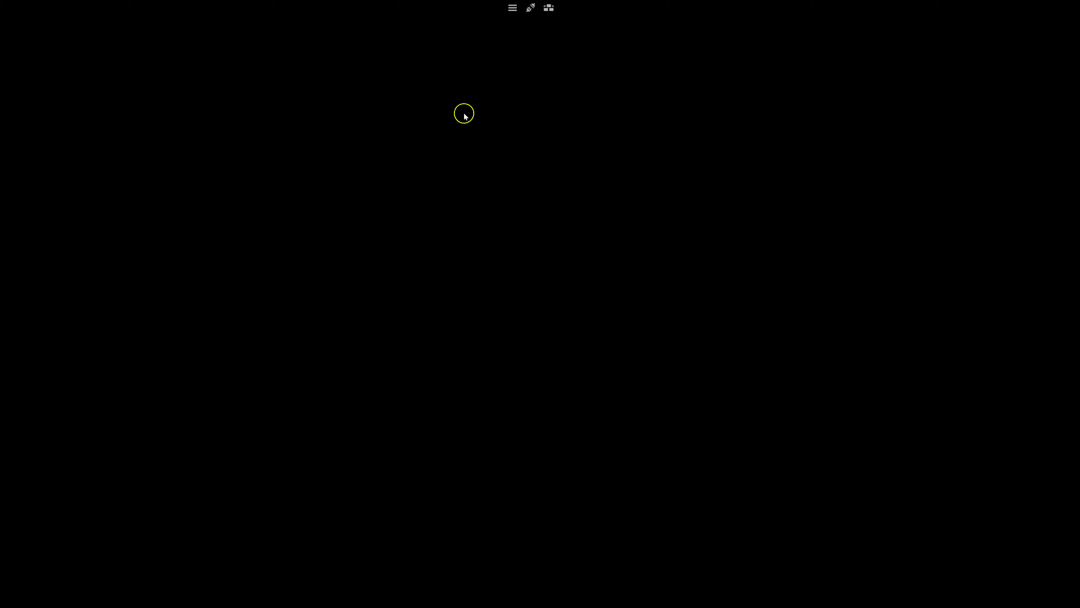
# Step: Take the VMware Horizon Client out of full screen, move its window onto the desktop, and widen it on both sides
pyautogui.click(512, 9)
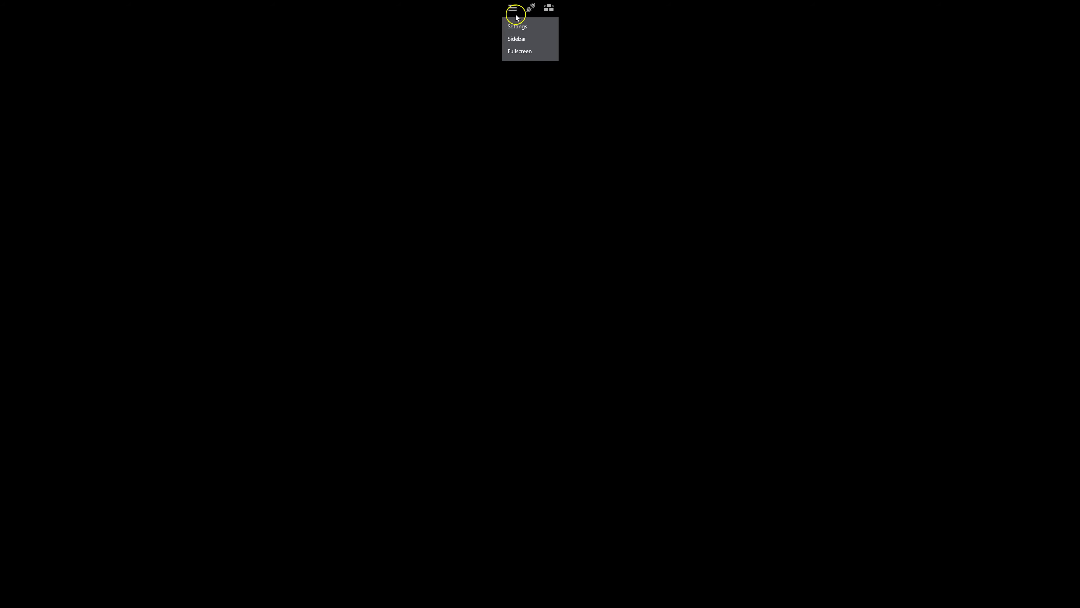
pyautogui.click(530, 52)
pyautogui.moveTo(411, 8); pyautogui.dragTo(574, 82)
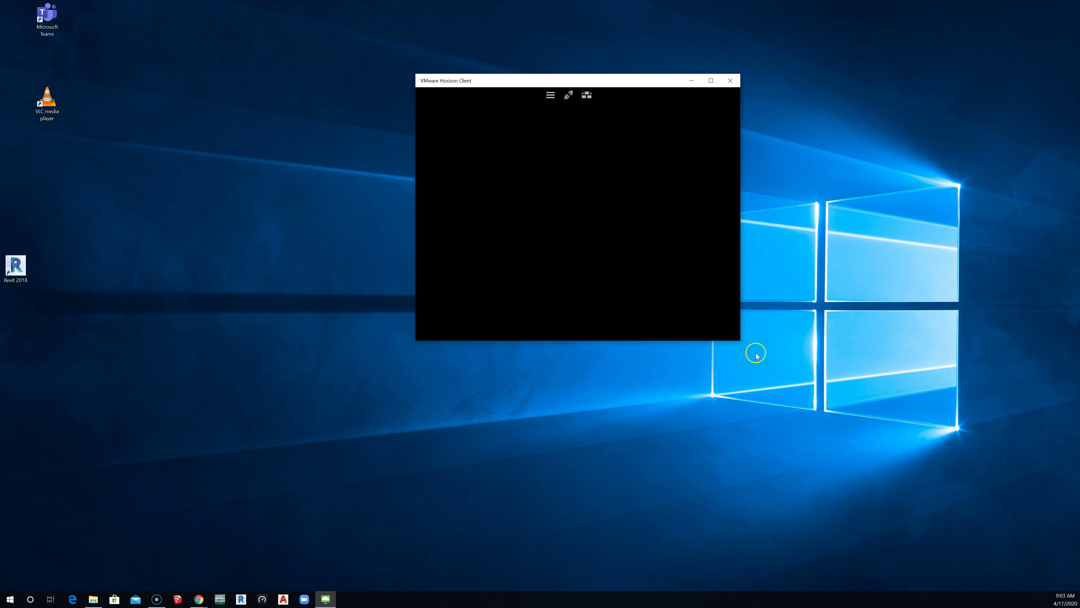
pyautogui.click(702, 332)
pyautogui.click(327, 599)
pyautogui.click(326, 599)
pyautogui.moveTo(416, 162); pyautogui.dragTo(145, 190)
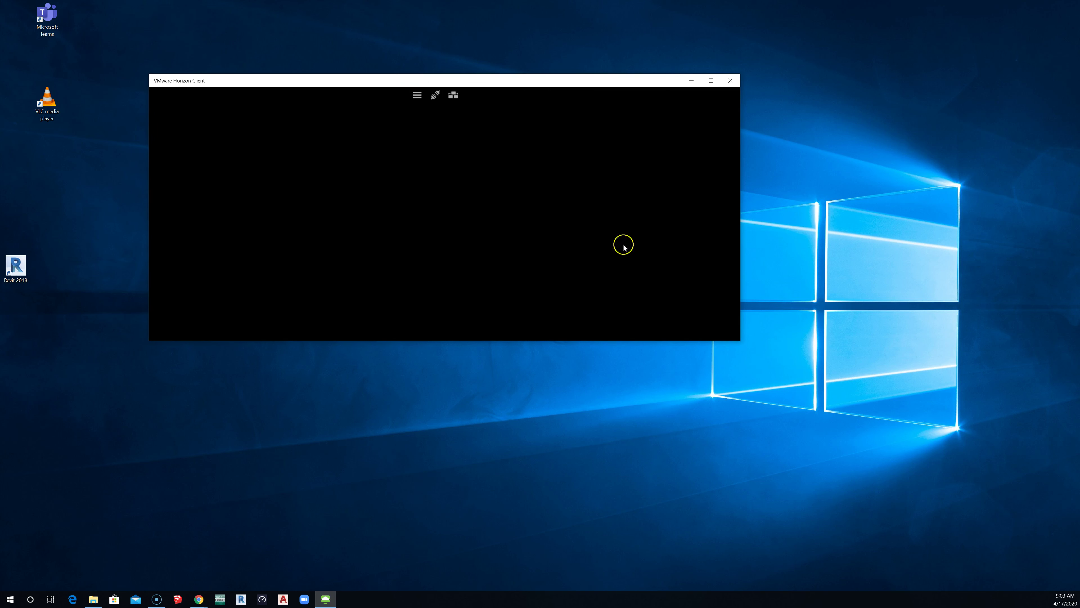
pyautogui.moveTo(741, 340); pyautogui.dragTo(997, 340)
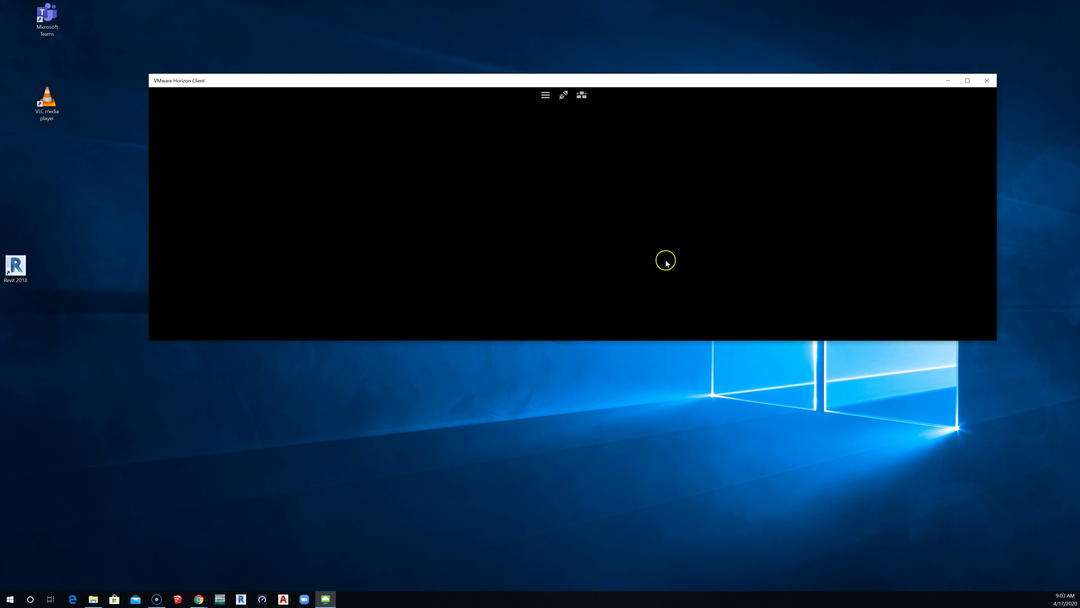